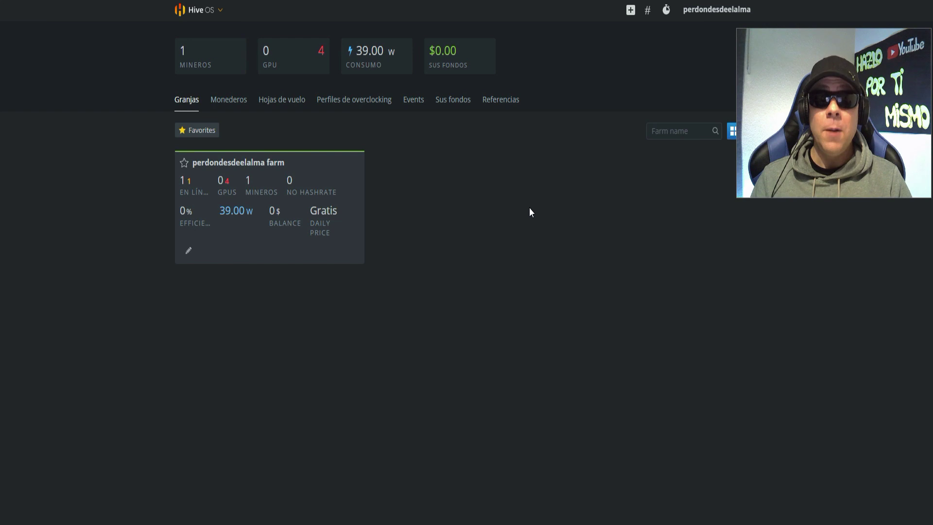
- Open the owner's wallets and look through the list of coins, sources and addresses
left_click(236, 99)
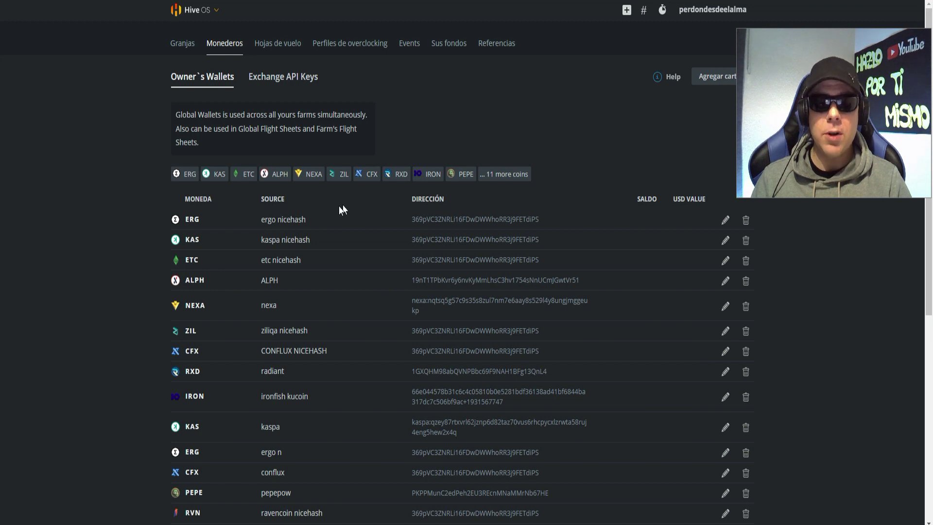
scroll(146, 320, "down", 1)
scroll(145, 324, "down", 5)
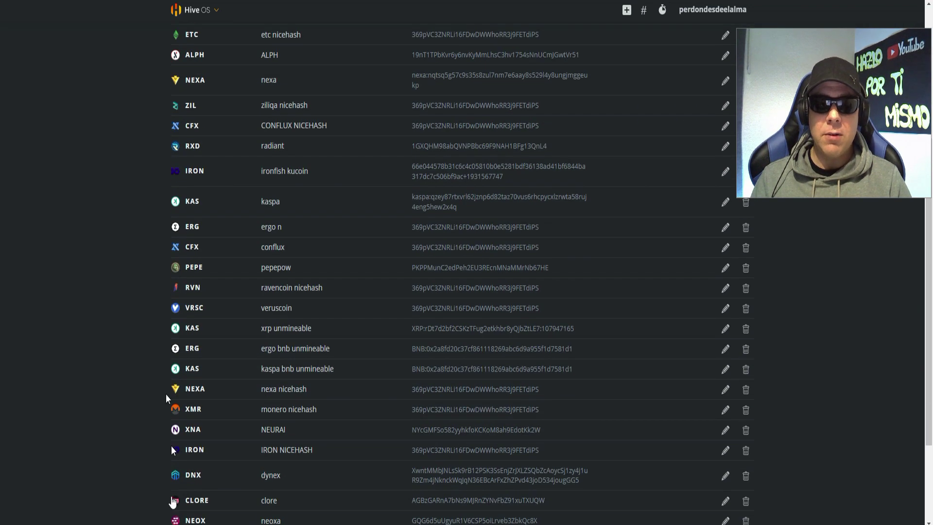
scroll(165, 316, "up", 5)
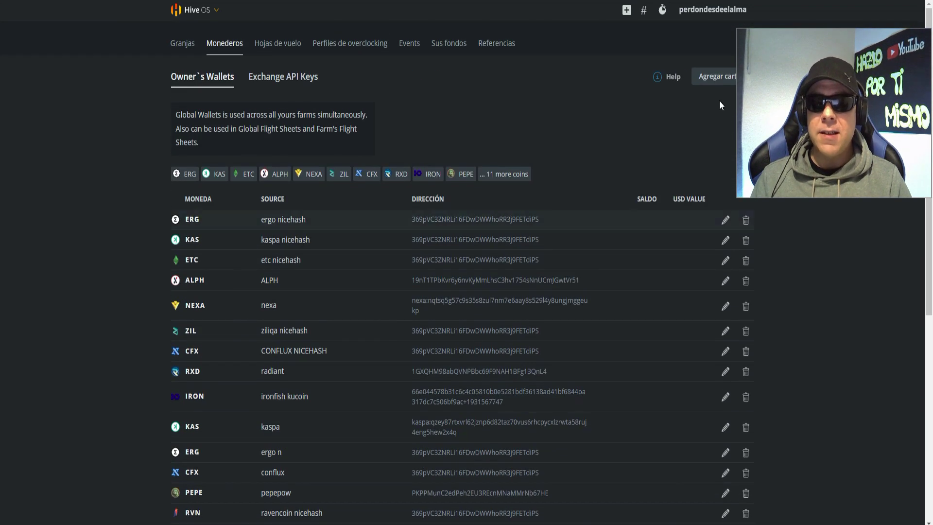
- Open the new wallet form, examine its coin, address and name fields, and cancel without creating a wallet
left_click(715, 76)
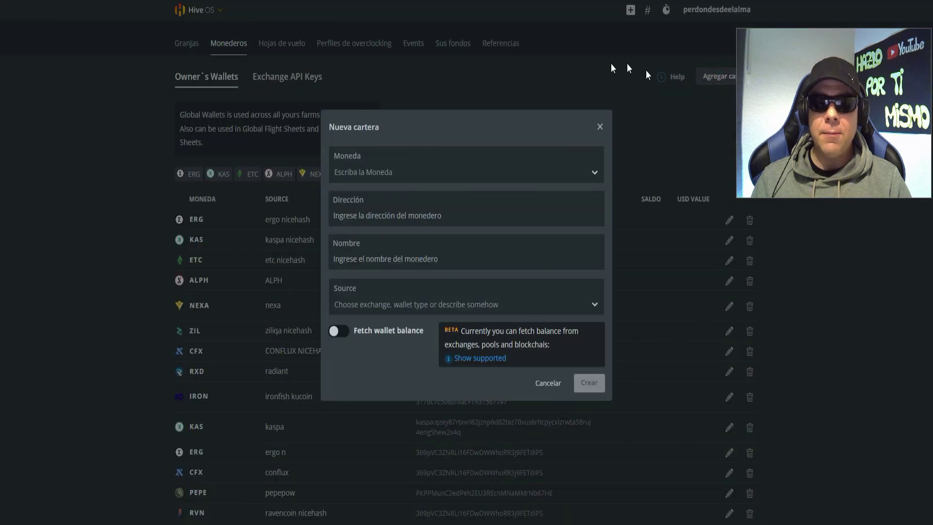
left_click(571, 175)
left_click(571, 170)
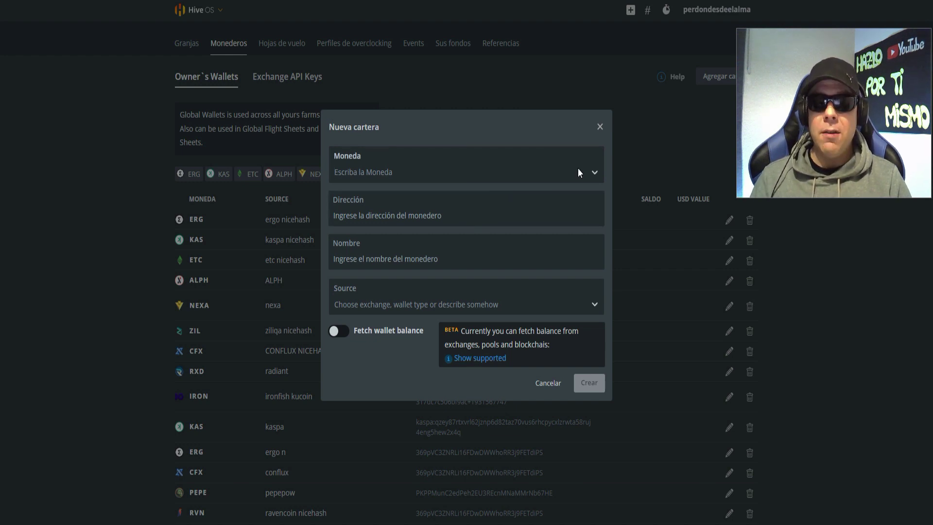
left_click(370, 215)
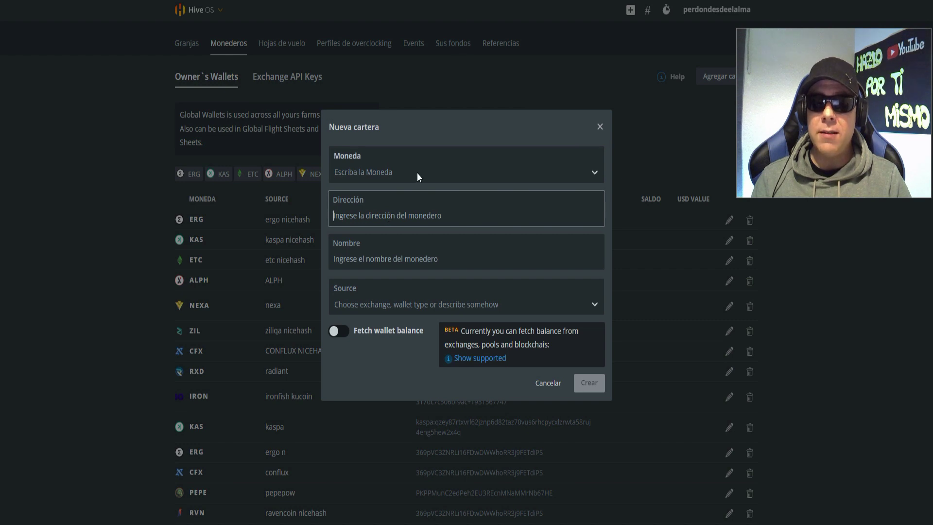
left_click(365, 214)
left_click(360, 259)
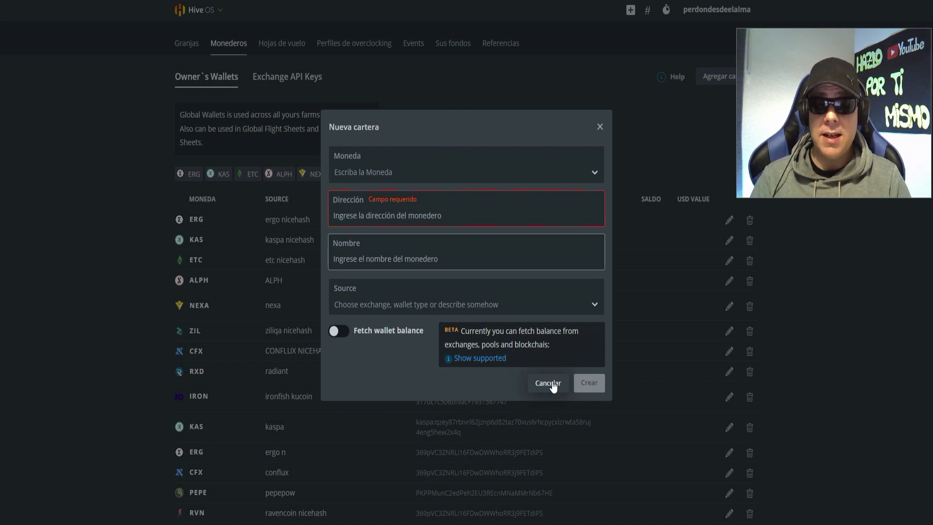
left_click(548, 383)
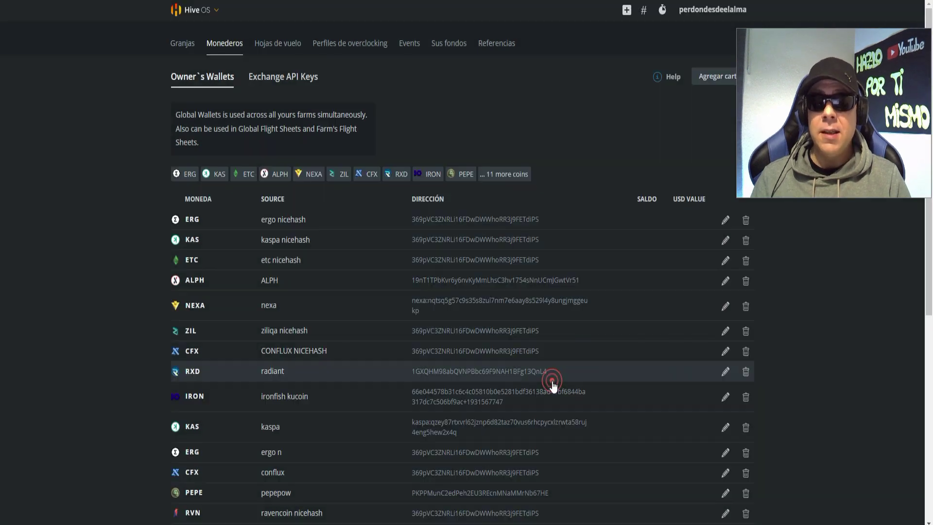
- Start a new flight sheet with CLORE as the coin and clore as the wallet
left_click(277, 42)
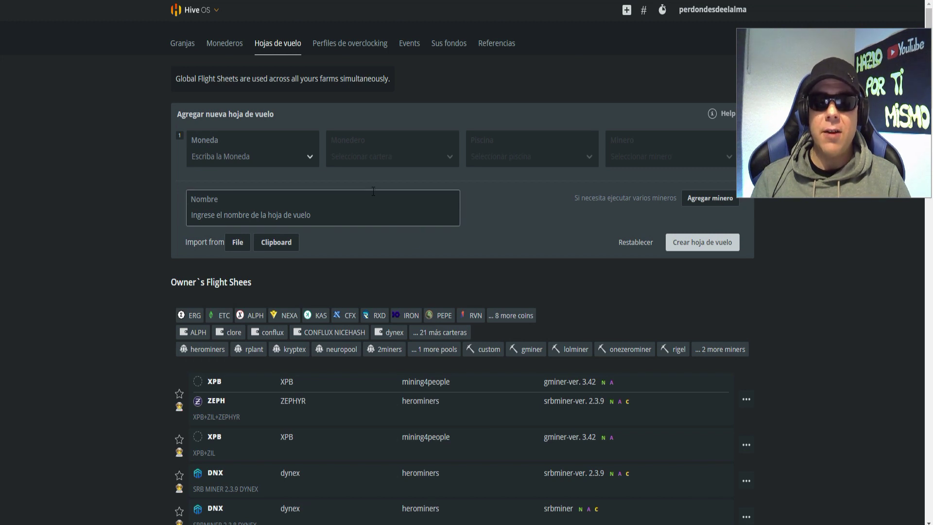
left_click(308, 154)
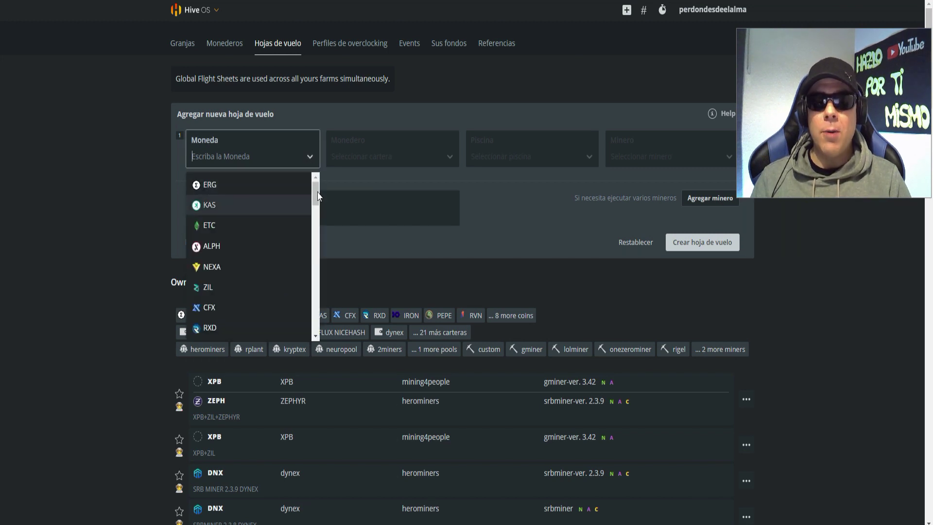
type("c")
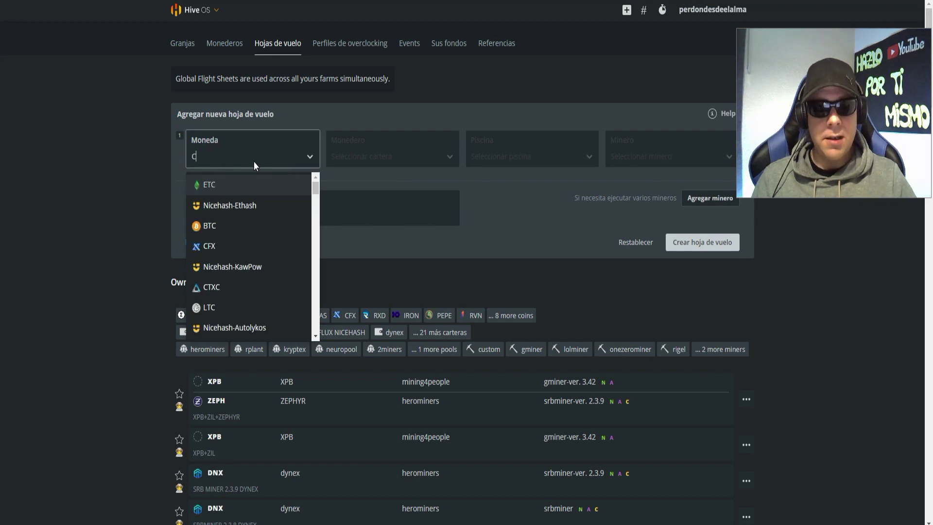
type("l")
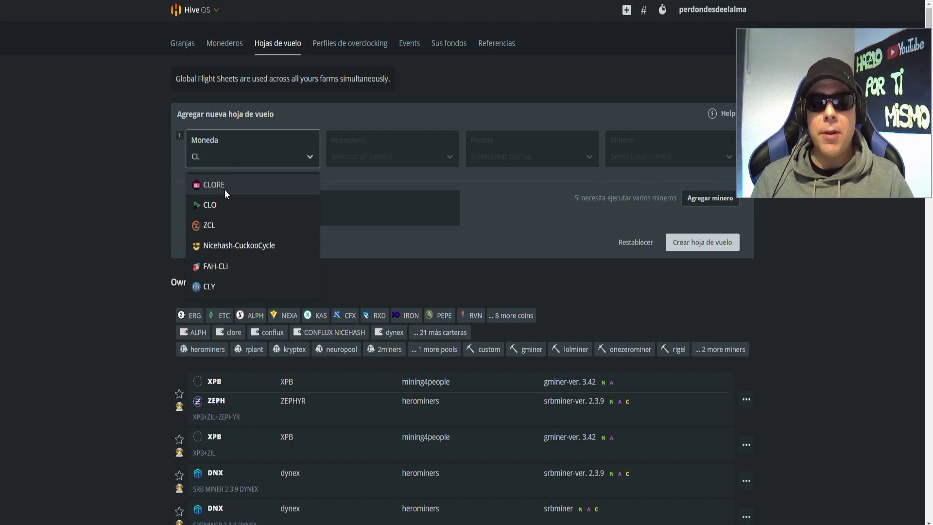
left_click(215, 183)
left_click(445, 158)
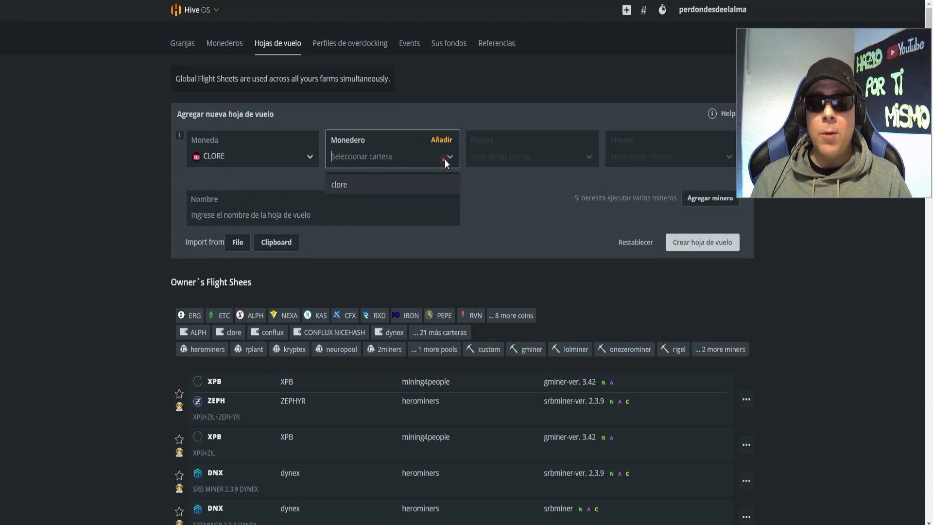
left_click(366, 185)
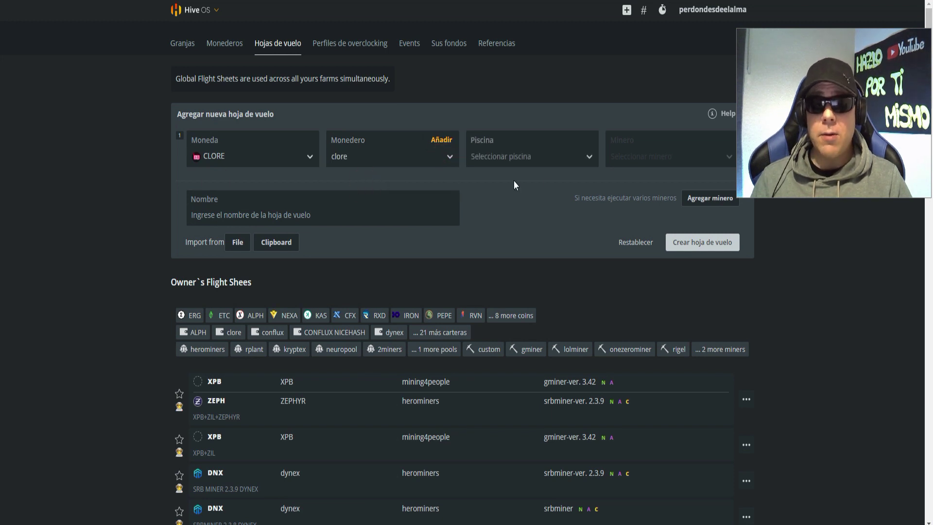
- Set the flight sheet's pool to rplant with the Europe server stratum-eu.rplant.xyz:7083 and apply the pool configuration
left_click(588, 157)
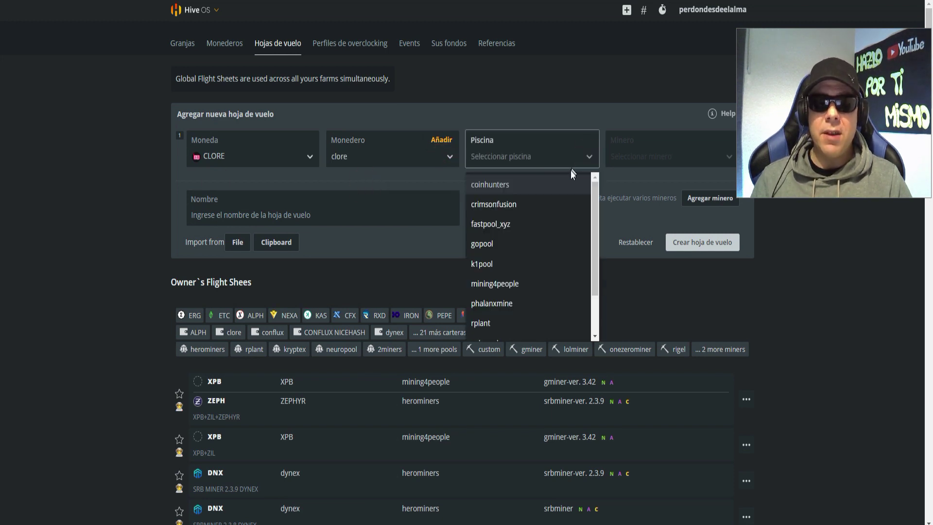
left_click(554, 174)
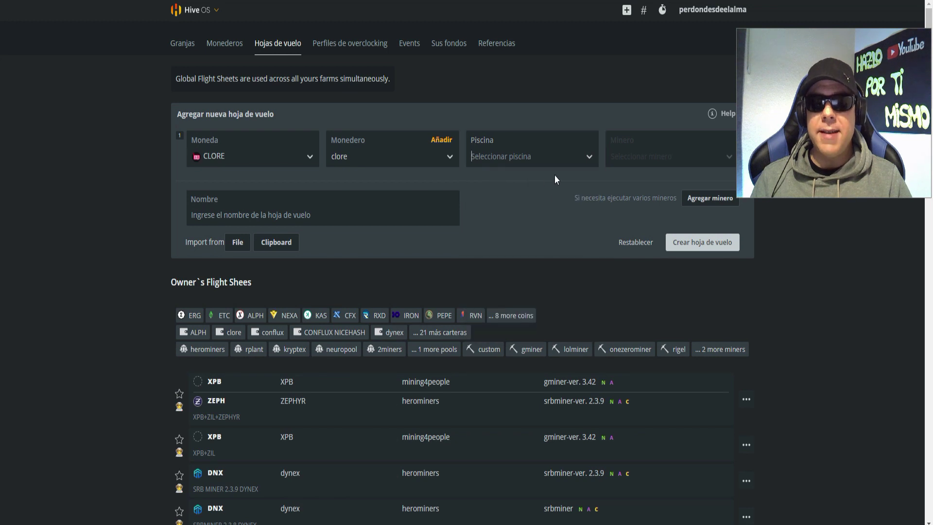
left_click(585, 154)
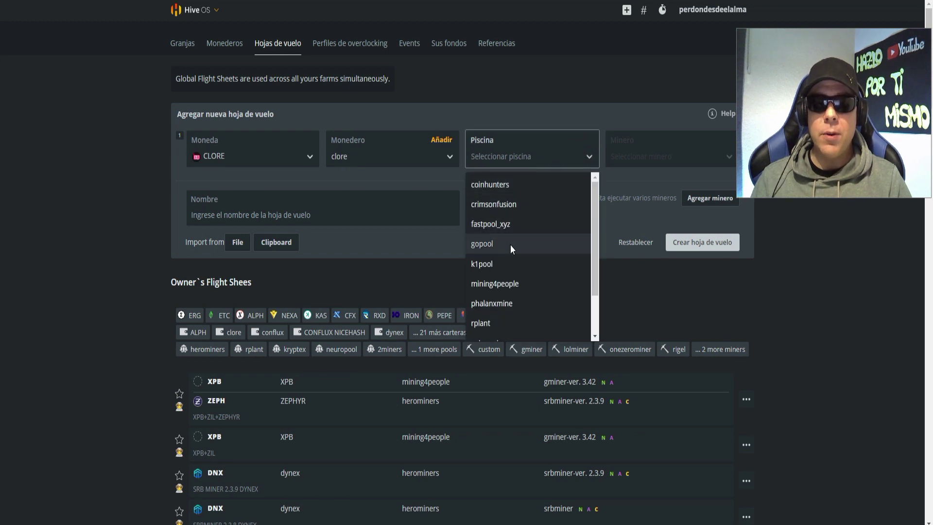
left_click(488, 321)
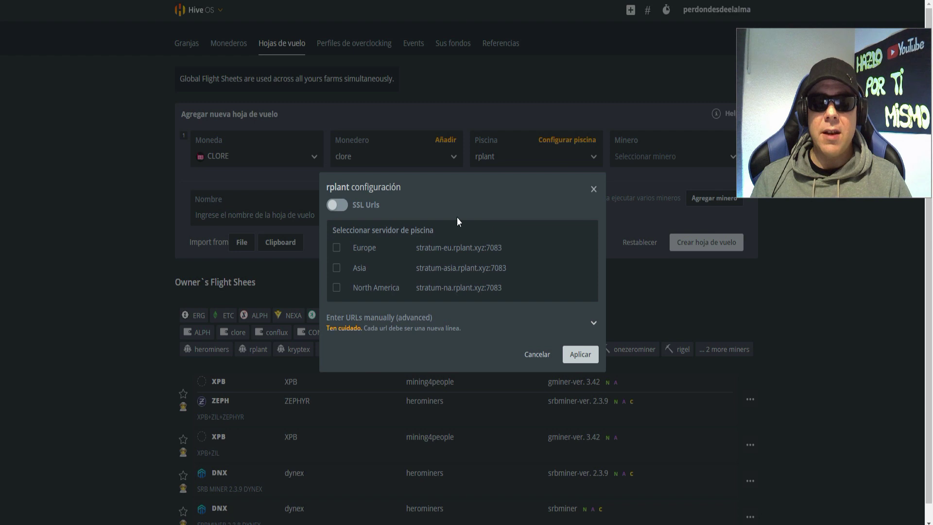
left_click(336, 248)
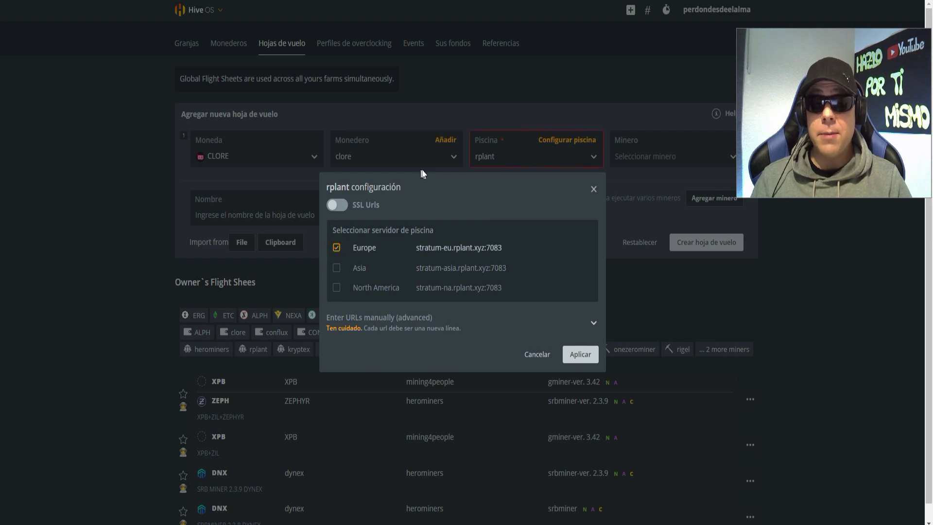
left_click(586, 355)
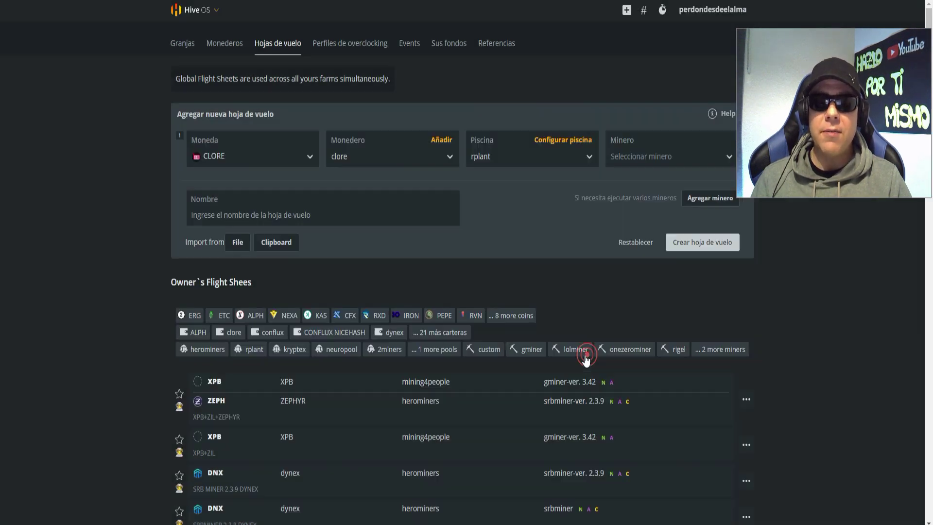
- Choose GMiner as the miner and set its version to 3.42 in the miner configuration
left_click(725, 153)
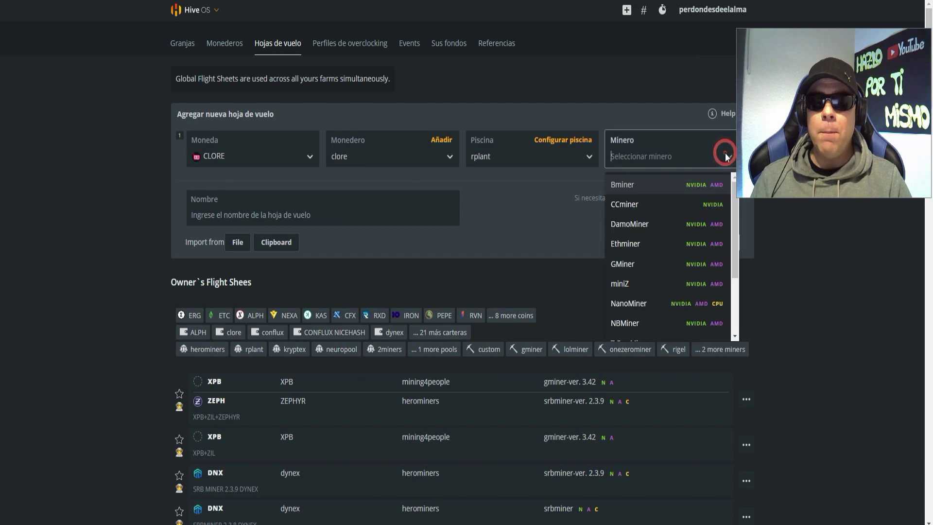
left_click(623, 264)
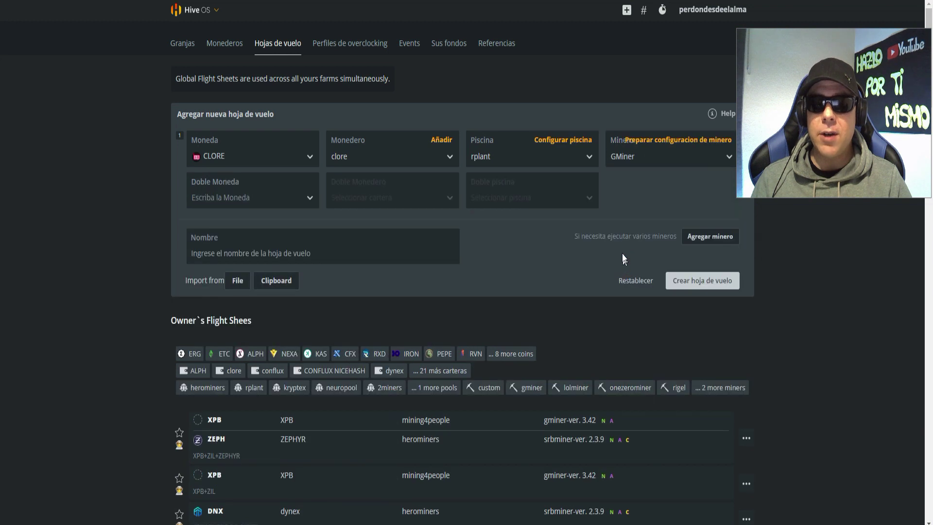
left_click(690, 141)
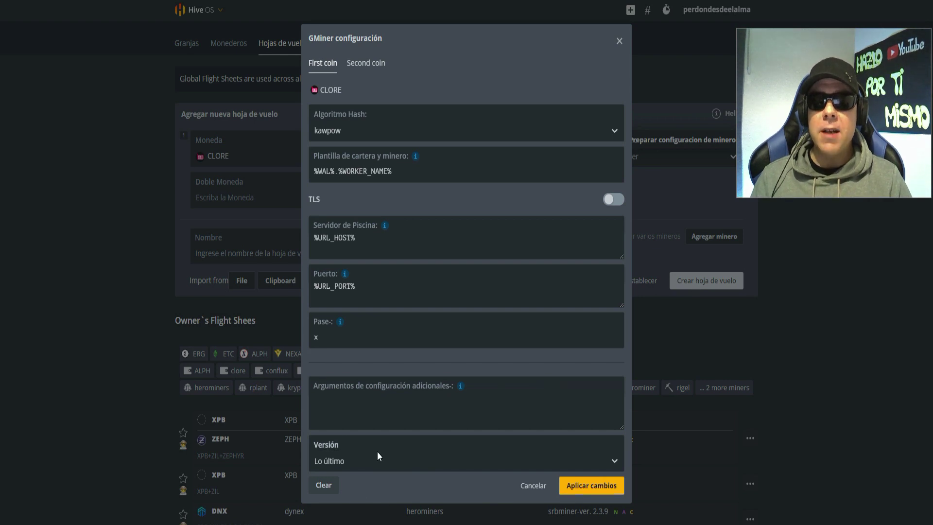
left_click(615, 460)
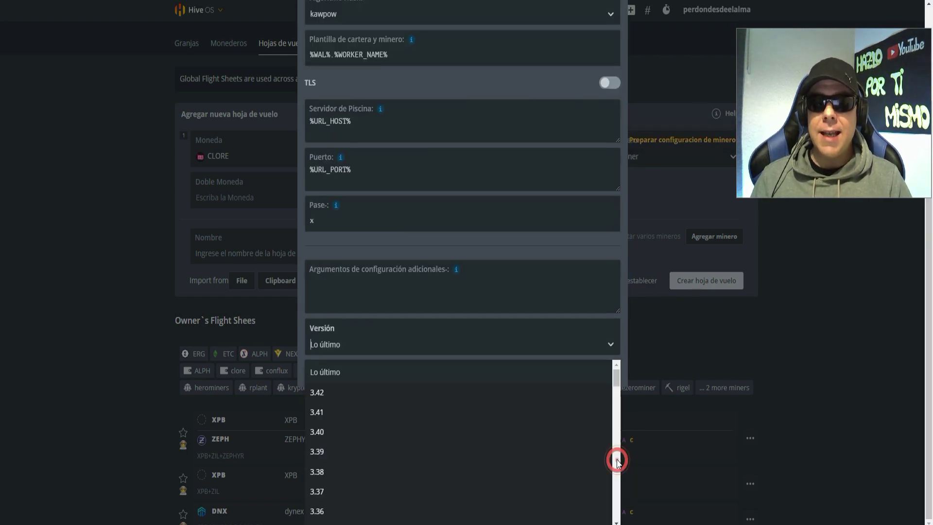
left_click(324, 391)
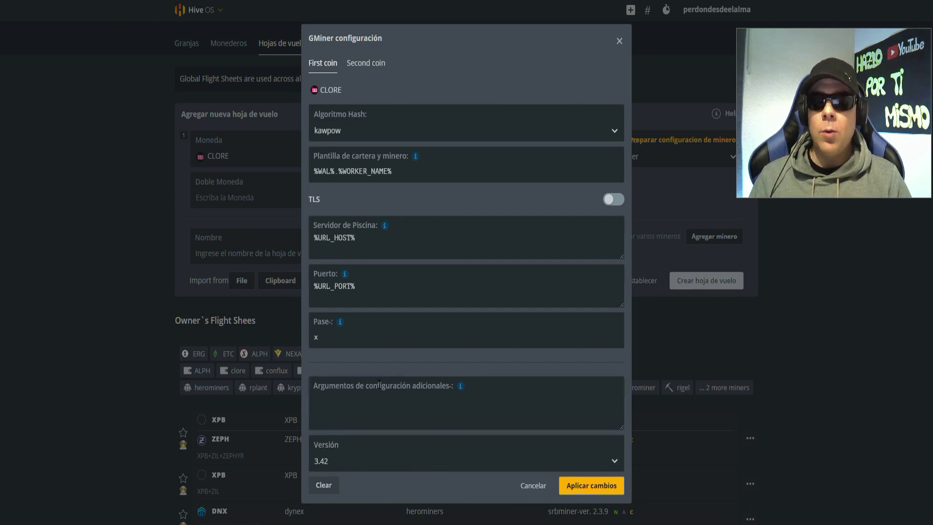
- Paste the extra GMiner arguments: --lock_cclock 1250, --mclock 2000, --zilserver stratum+ssl://daggerhashimoto.auto.nicehash.com:443, --ziluser with the wallet address, --zillock_cclock 1200, --zilmclock 2000
left_click(378, 409)
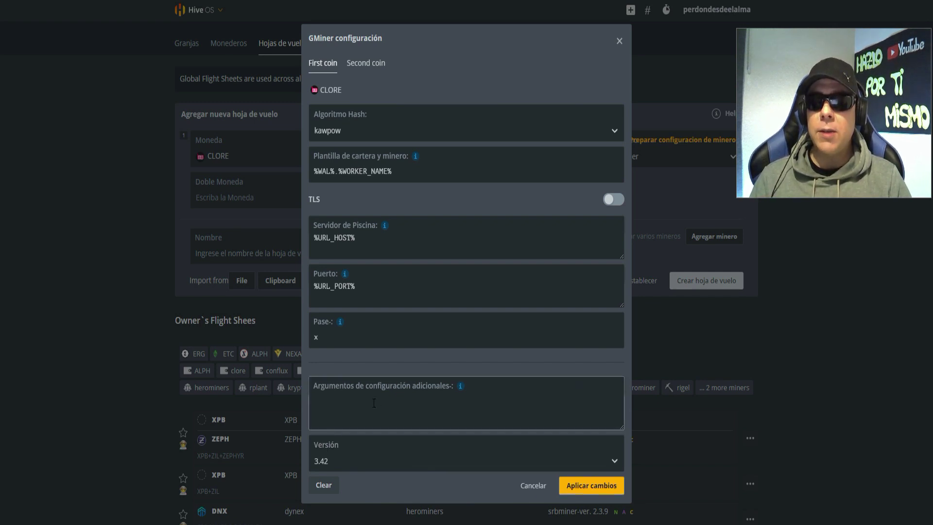
left_click(373, 403)
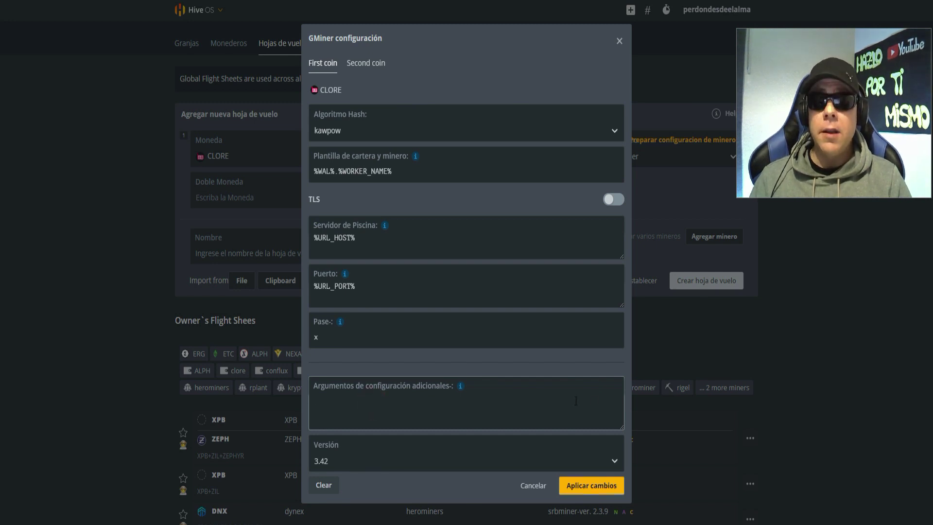
left_click_drag(622, 428, 618, 457)
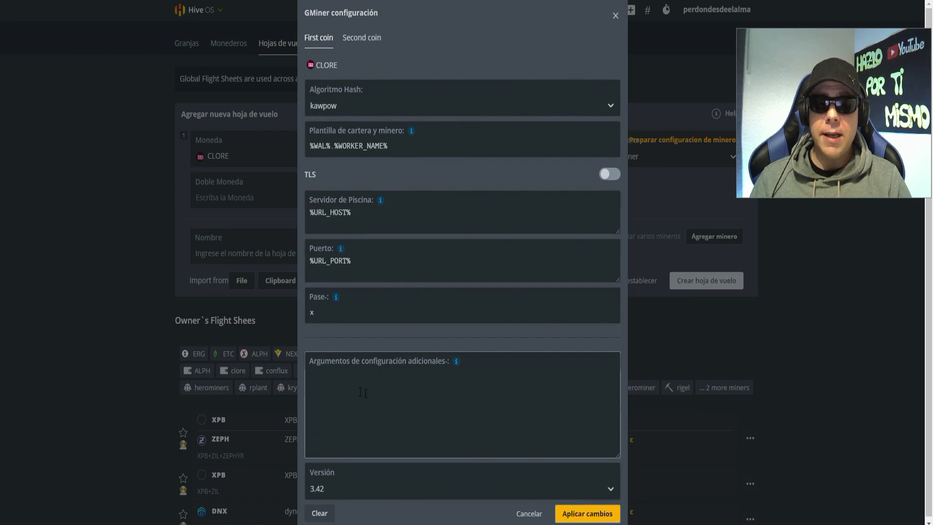
right_click(317, 372)
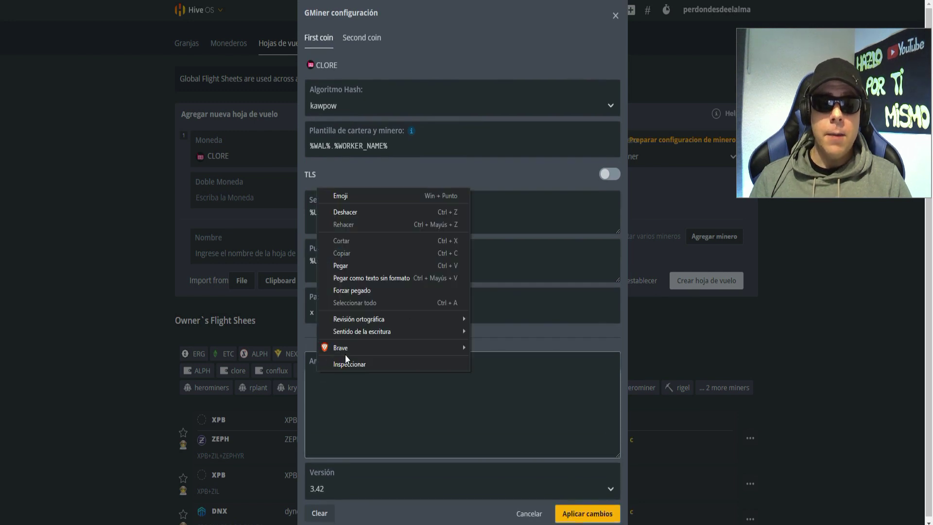
left_click(340, 265)
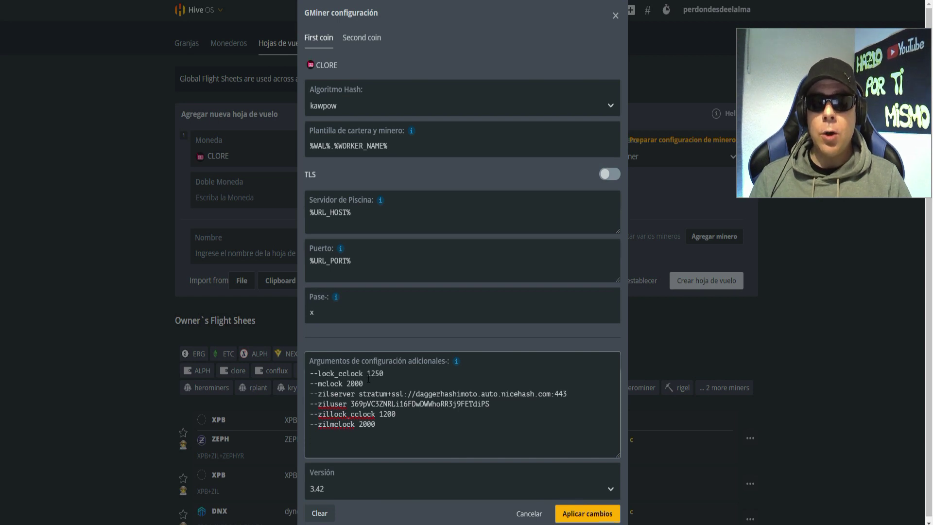
- Review each extra GMiner argument in order, from --lock_cclock and --mclock through the Zil server, user and clock settings
left_click_drag(371, 373, 384, 374)
left_click(383, 373)
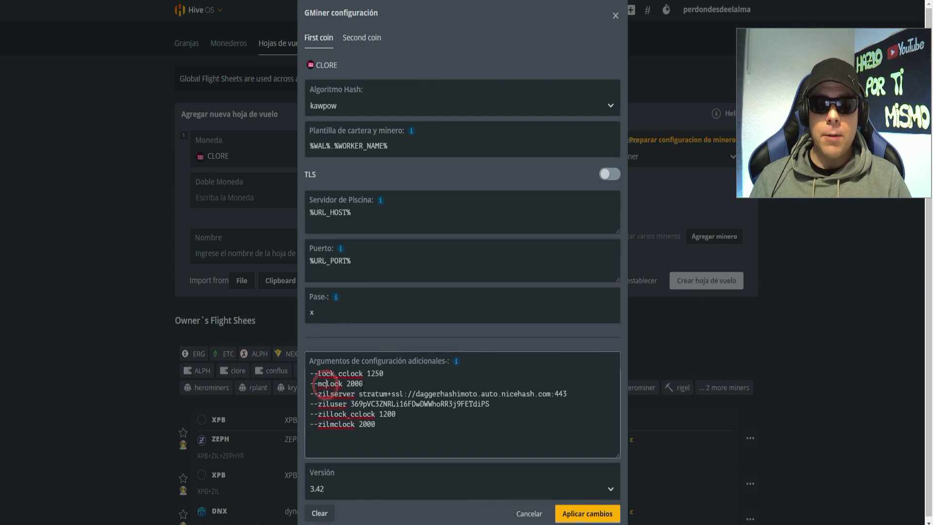
left_click_drag(346, 383, 566, 393)
left_click(362, 384)
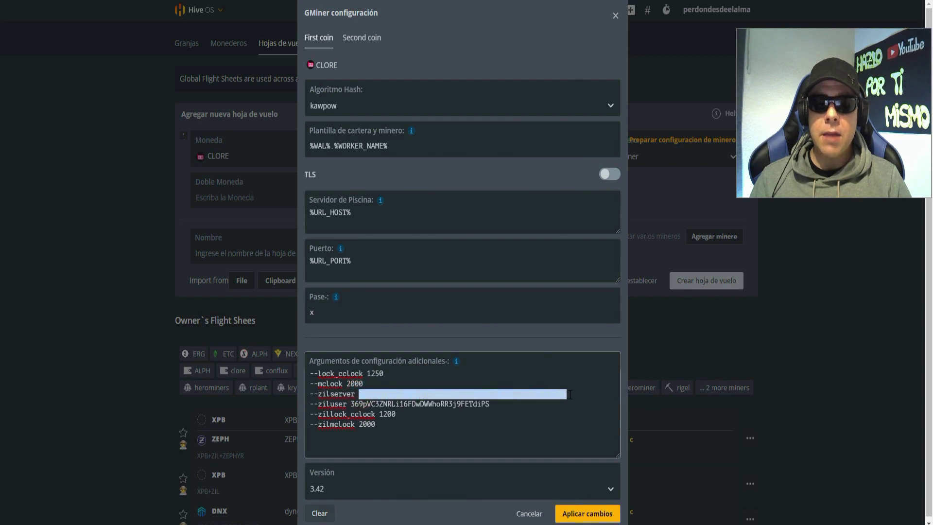
left_click(413, 404)
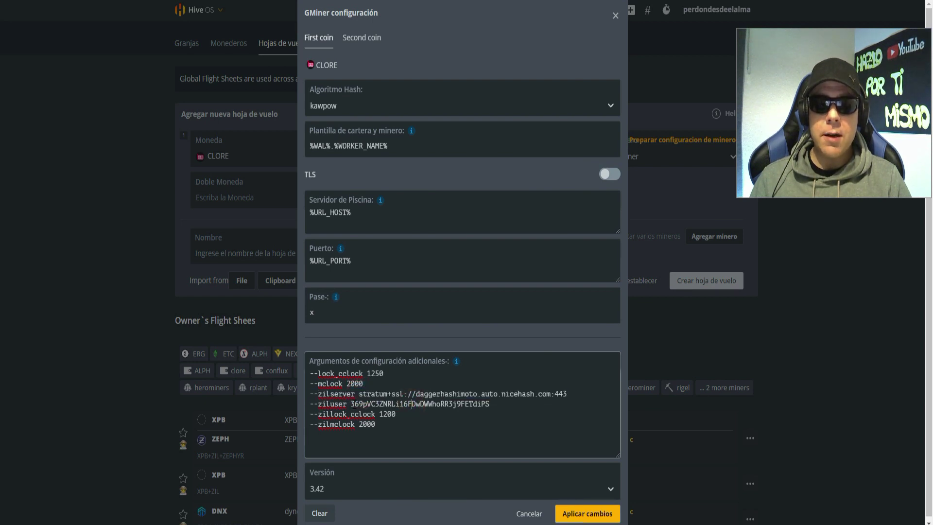
left_click_drag(350, 403, 491, 403)
left_click(492, 402)
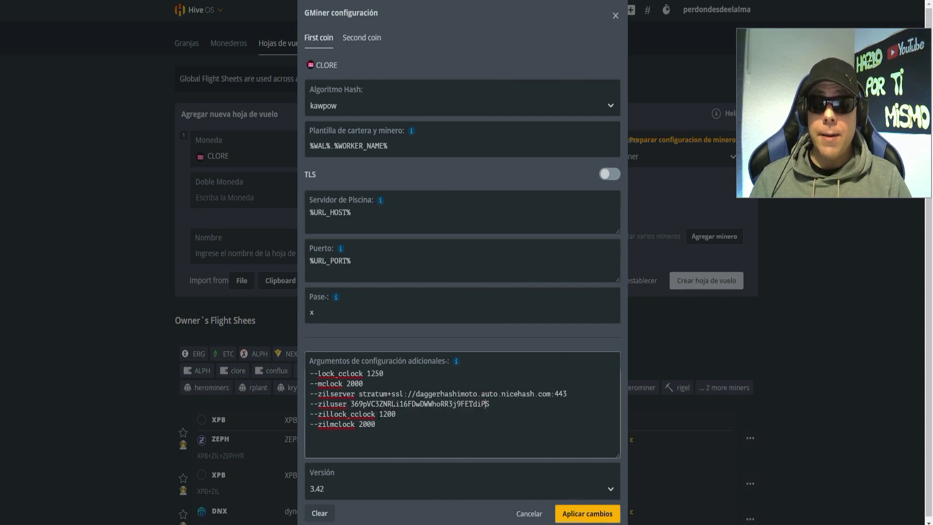
double_click(380, 414)
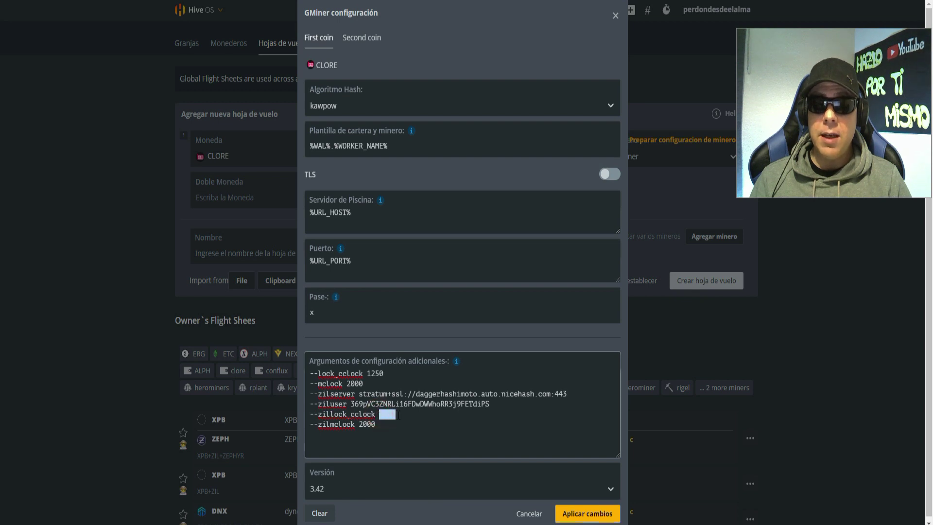
left_click(331, 424)
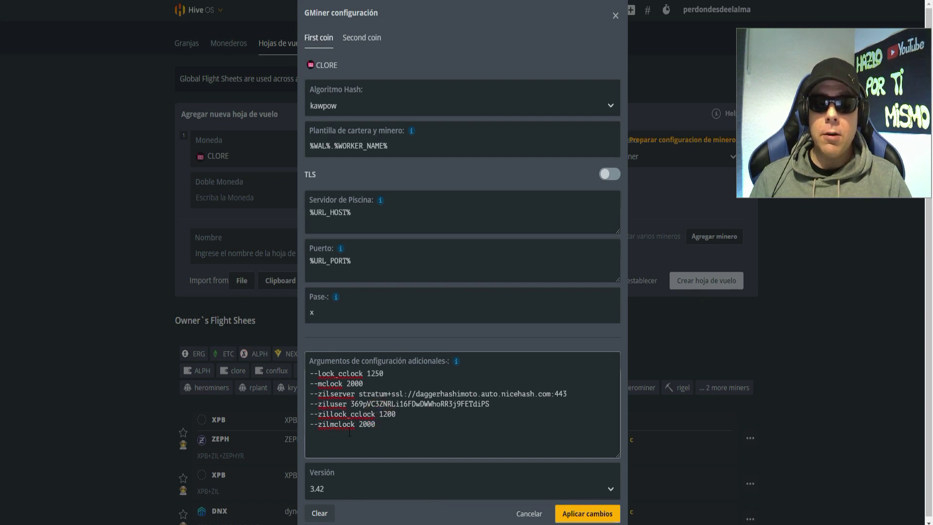
double_click(367, 424)
left_click(381, 424)
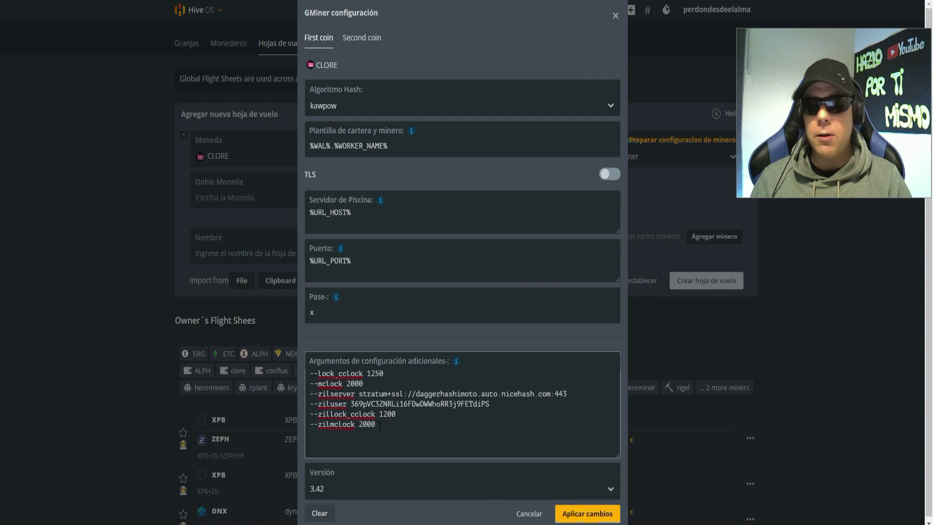
- Examine the --mclock and --lock_cclock values used for CLORE, alongside the --zilmclock value
left_click_drag(347, 384, 367, 384)
left_click(366, 384)
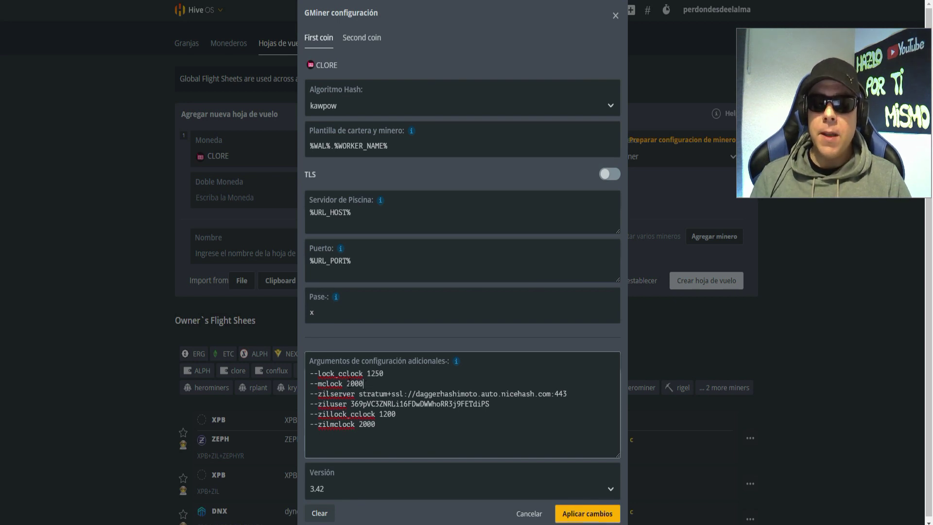
double_click(354, 383)
left_click(369, 384)
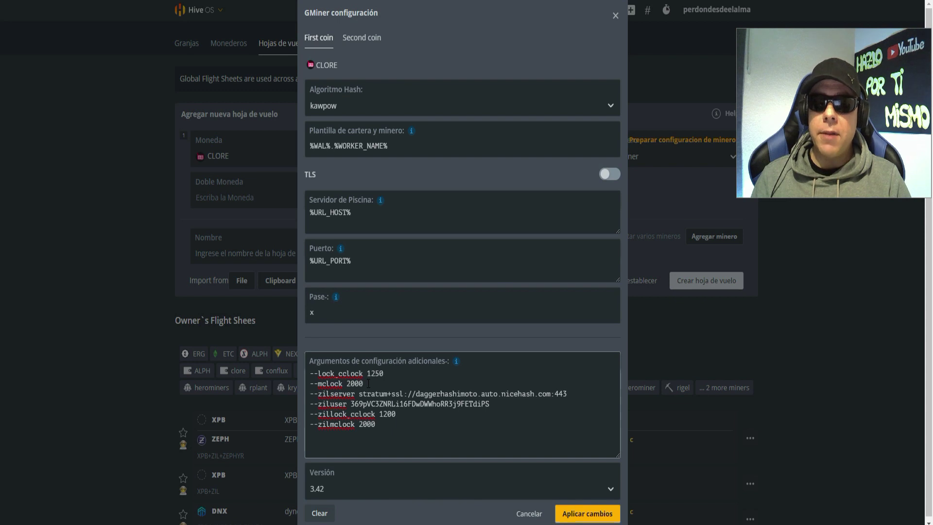
left_click(349, 386)
left_click(365, 383)
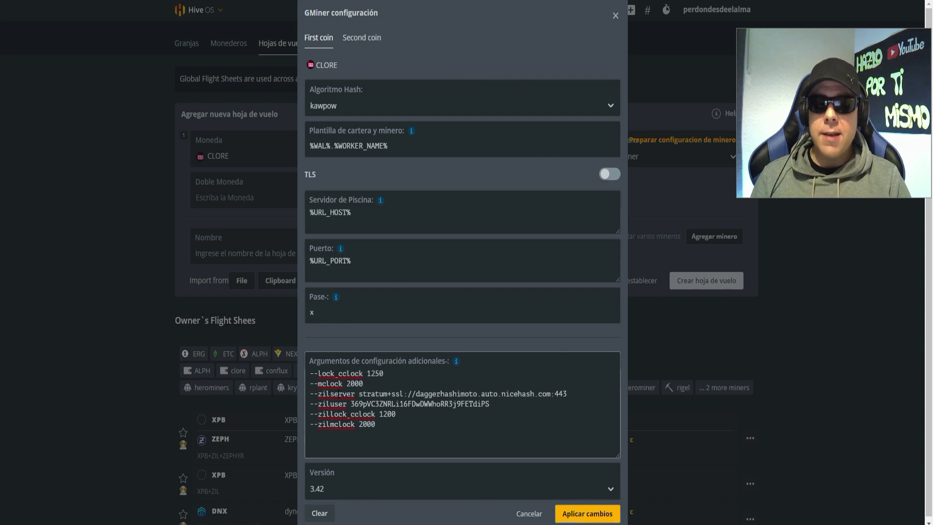
left_click_drag(367, 374, 379, 373)
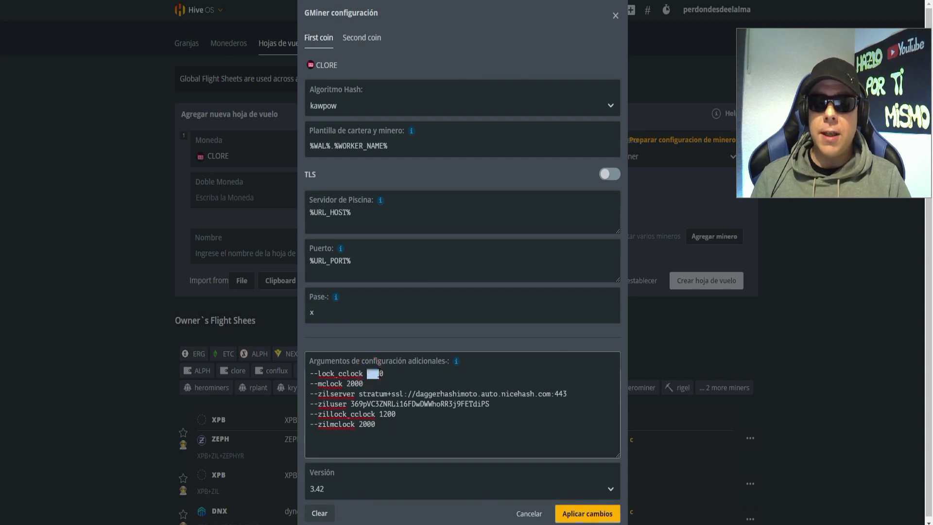
left_click_drag(367, 424, 376, 424)
left_click(396, 423)
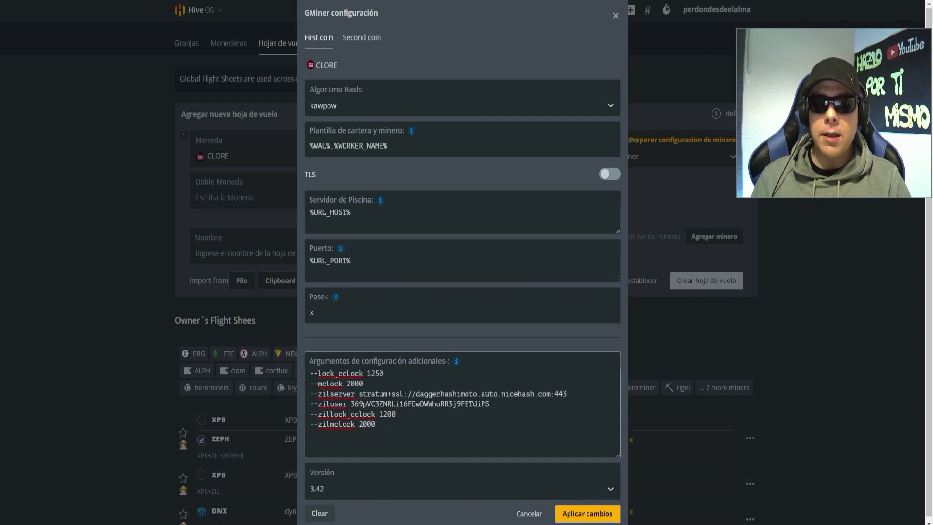
left_click(372, 373)
left_click_drag(371, 373, 374, 374)
left_click(381, 373)
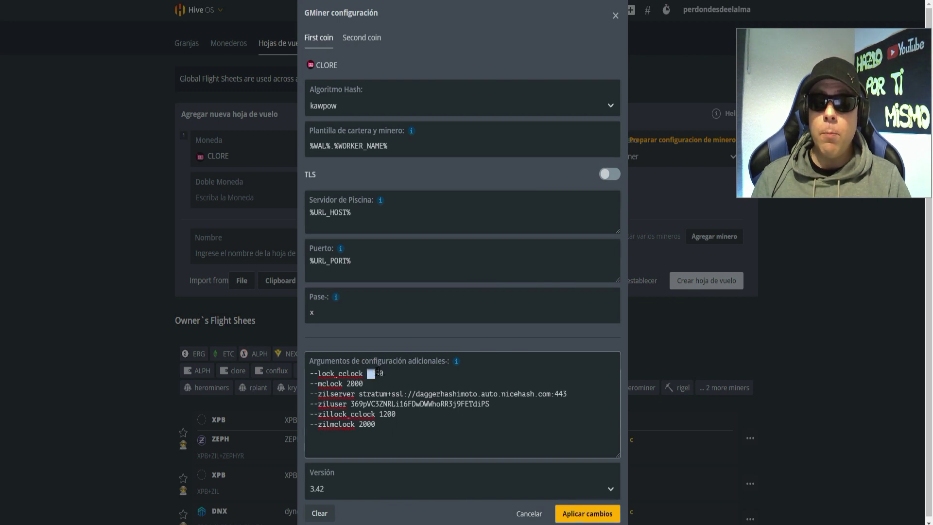
left_click(389, 372)
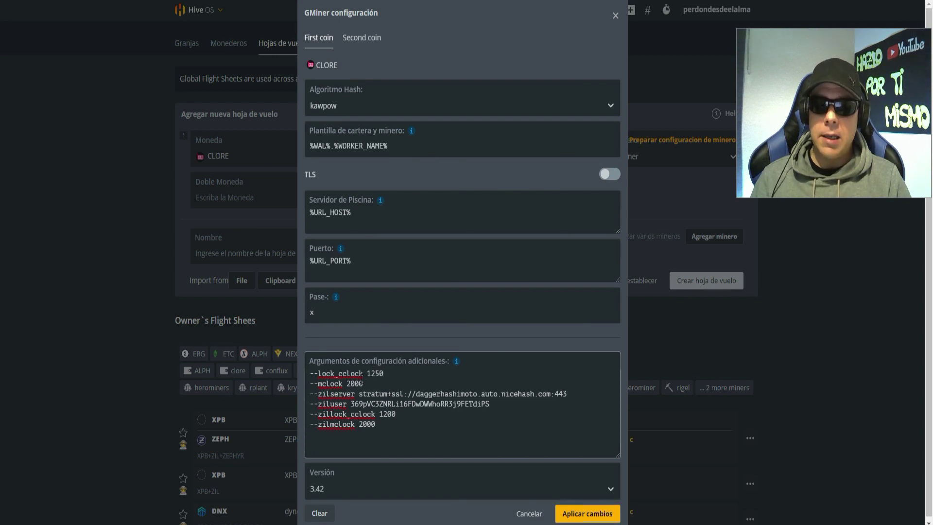
left_click_drag(372, 367, 452, 362)
left_click(372, 373)
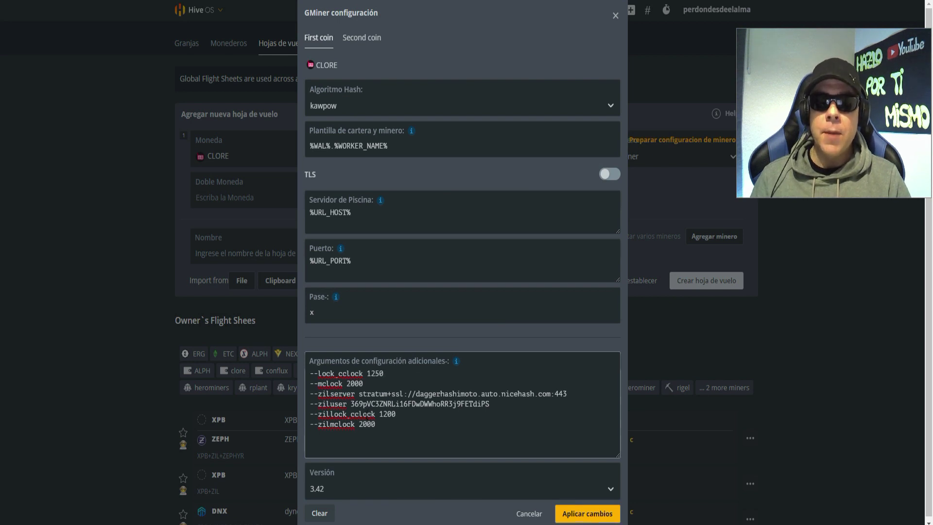
- Check the --zillock_cclock and --zilmclock values for Zil against the CLORE --lock_cclock value
left_click(380, 413)
left_click(389, 413)
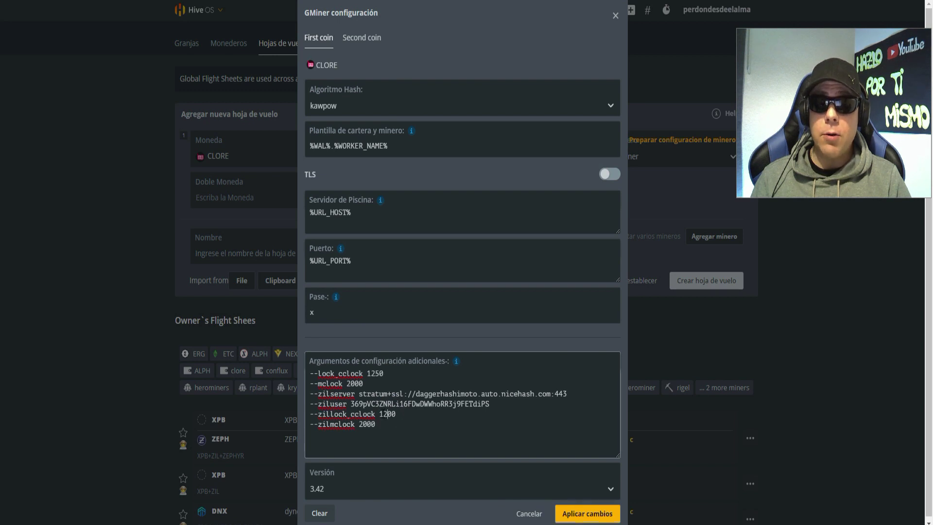
double_click(387, 414)
left_click(389, 414)
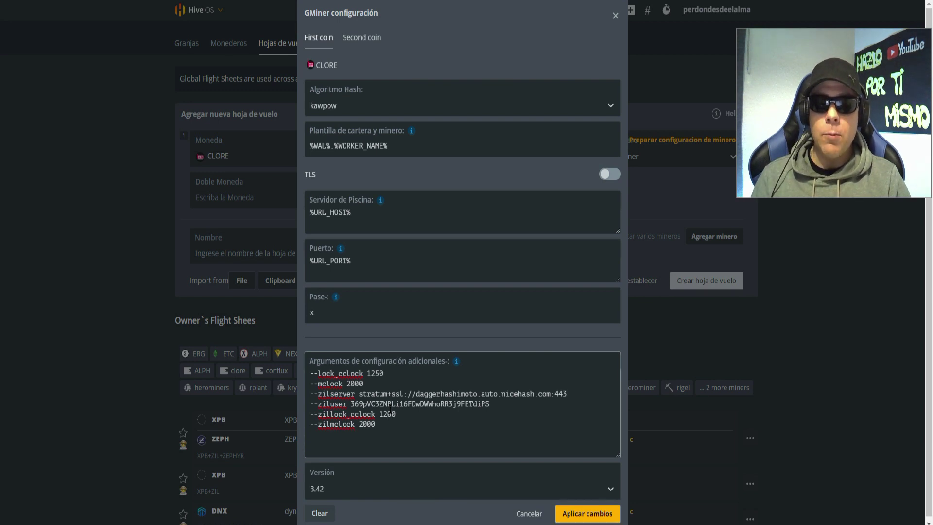
double_click(387, 414)
left_click(383, 414)
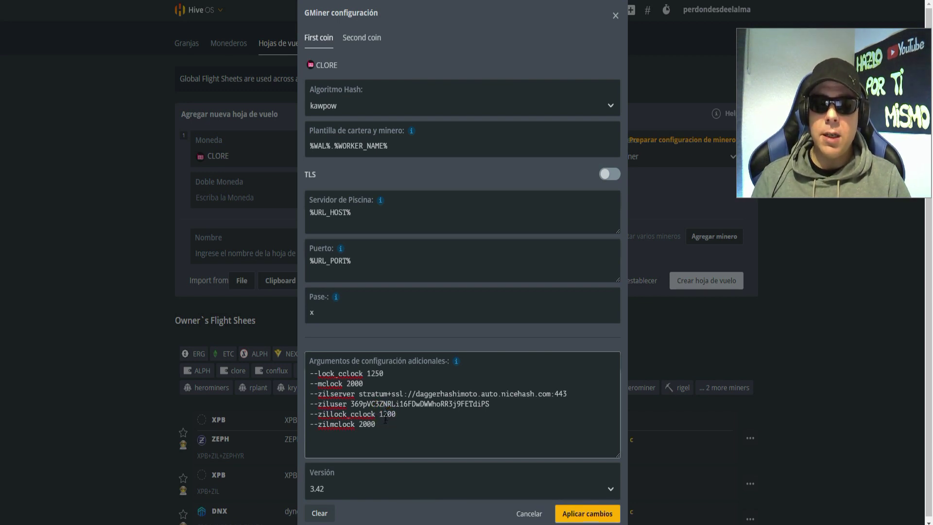
left_click(389, 417)
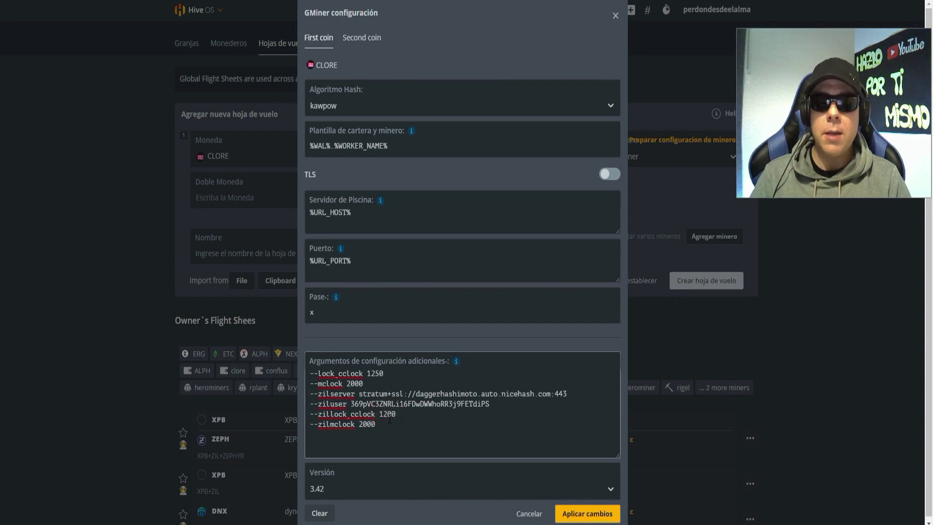
double_click(388, 423)
left_click(377, 424)
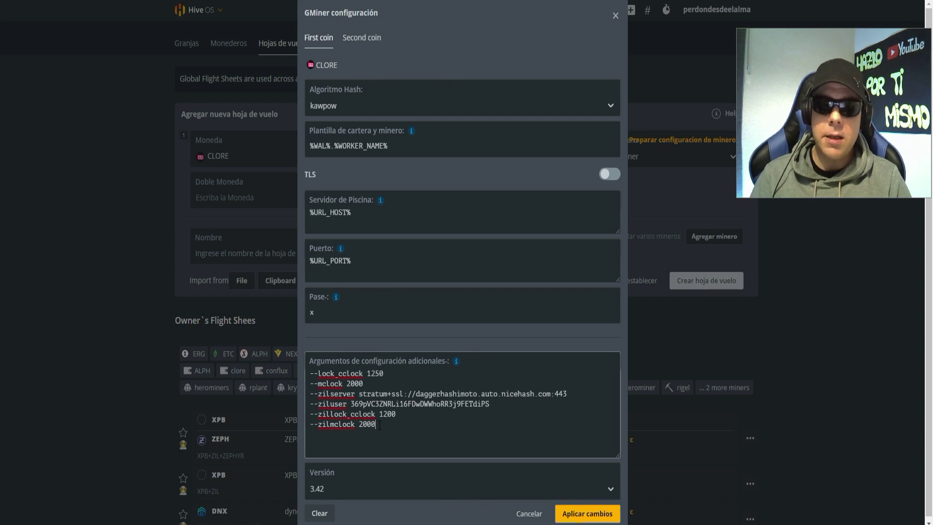
left_click(367, 374)
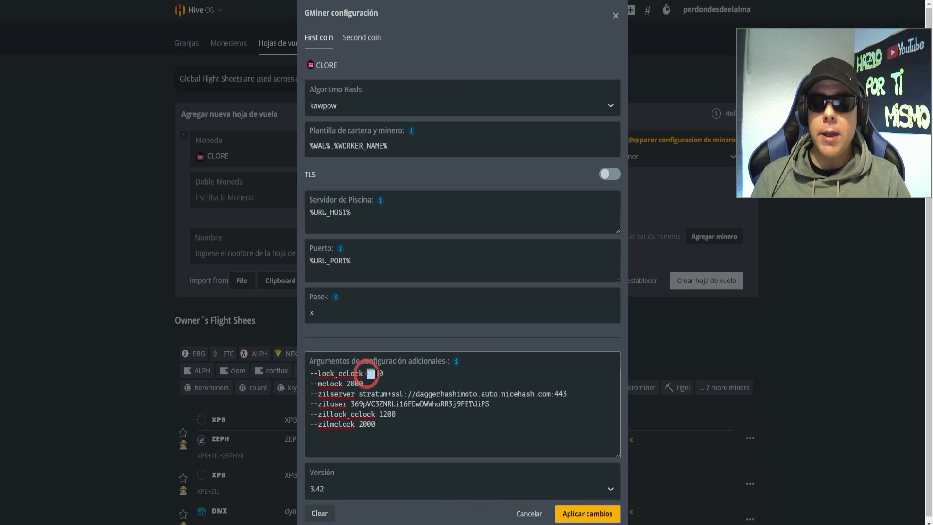
left_click(387, 374)
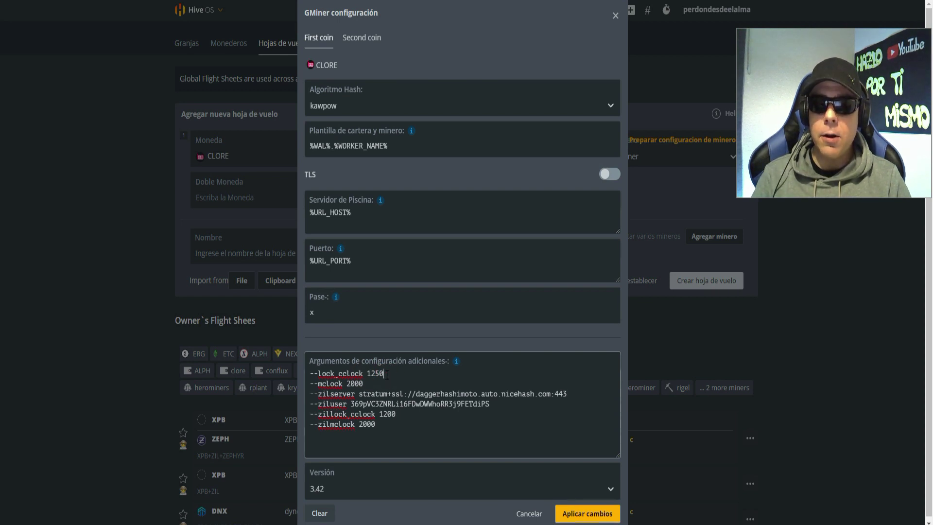
- Inspect the NiceHash address in --zilserver and the wallet address in --ziluser
left_click_drag(359, 394, 572, 392)
left_click(564, 394)
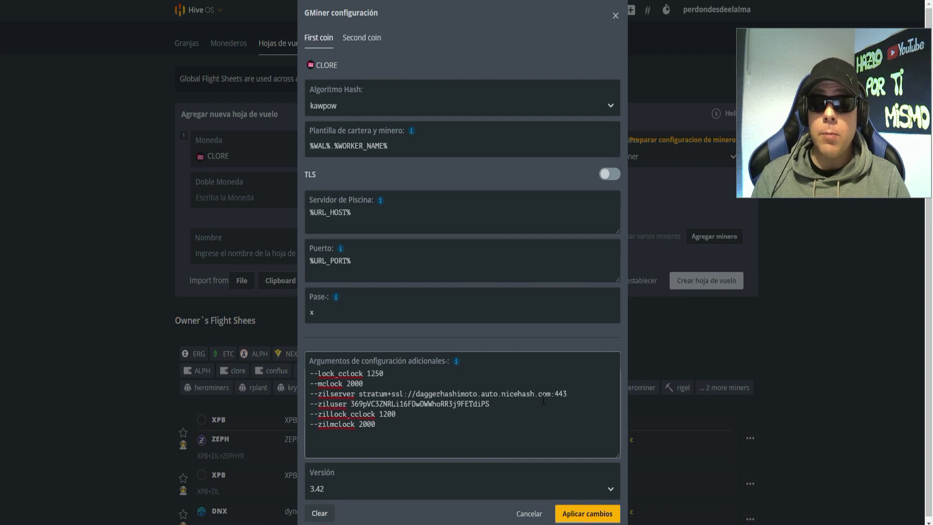
left_click_drag(505, 394, 528, 393)
left_click(527, 393)
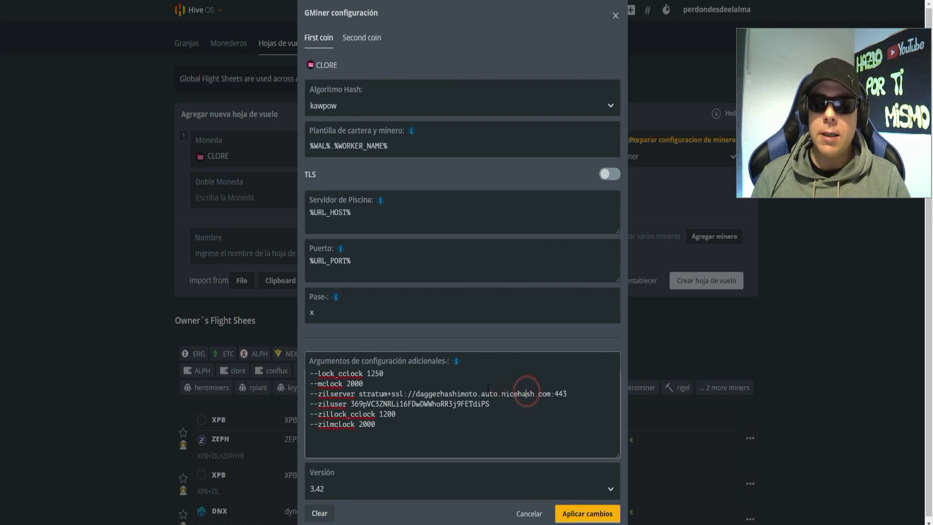
left_click_drag(350, 404, 497, 401)
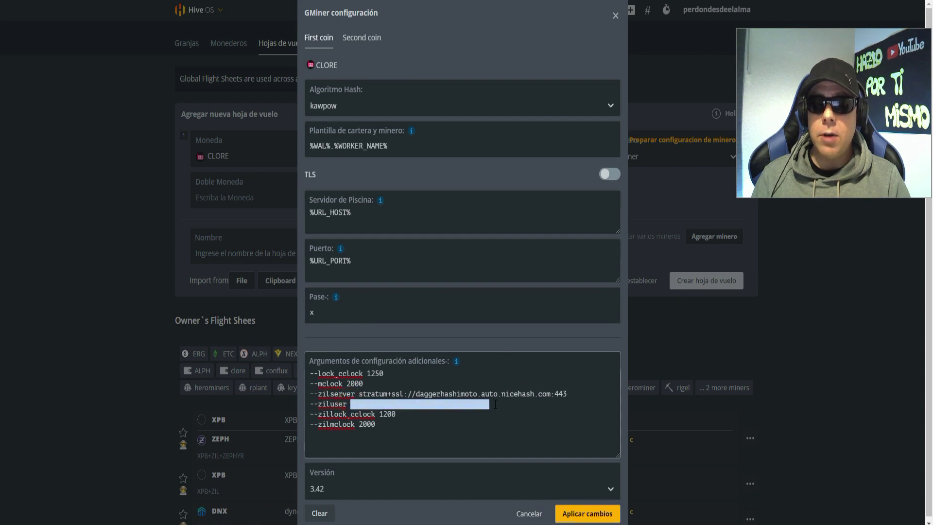
left_click(494, 404)
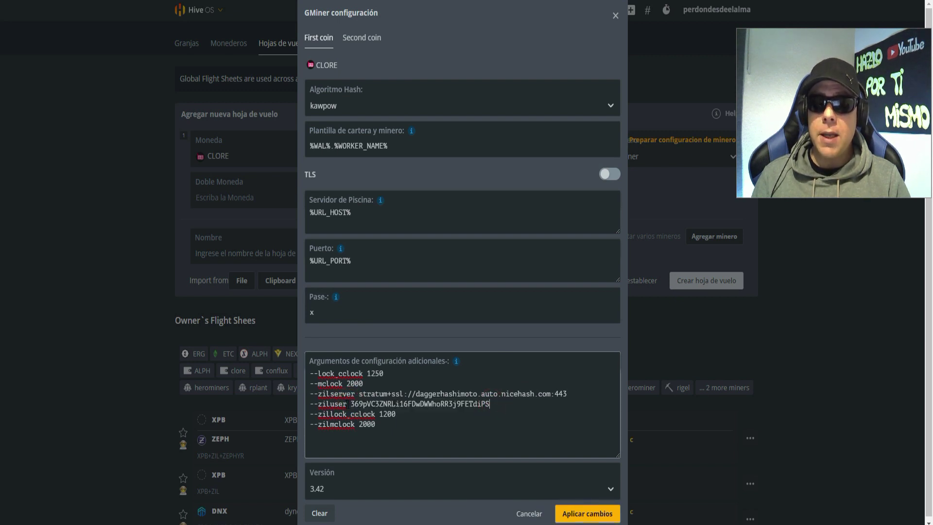
left_click(350, 403)
left_click_drag(351, 404, 488, 403)
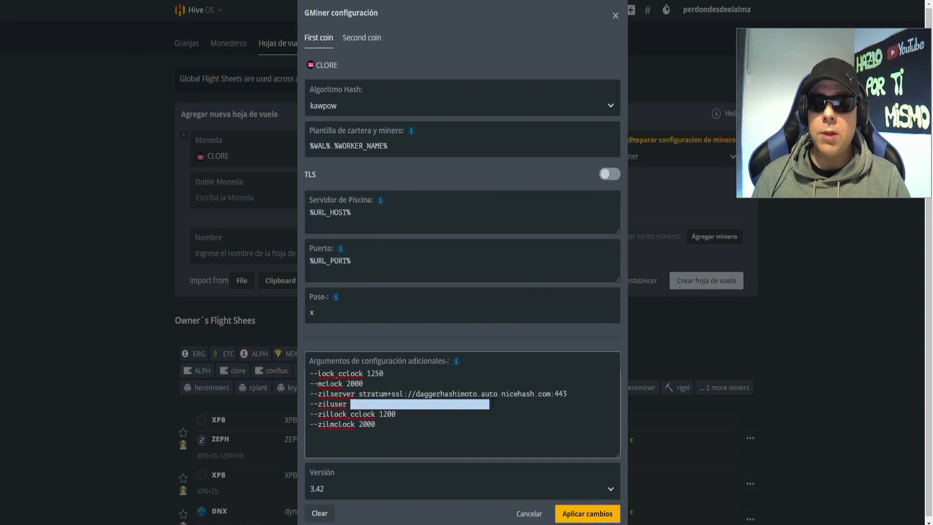
left_click(481, 403)
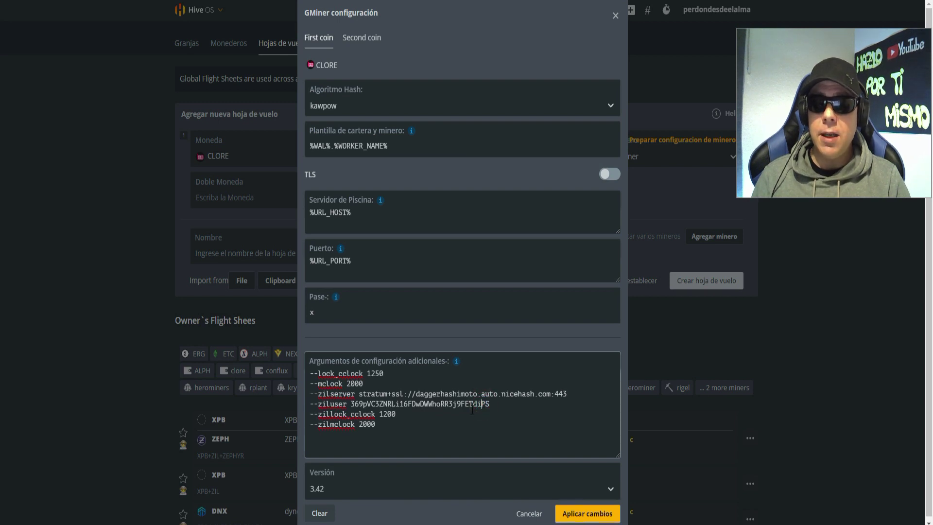
left_click_drag(387, 393, 429, 393)
left_click(455, 395)
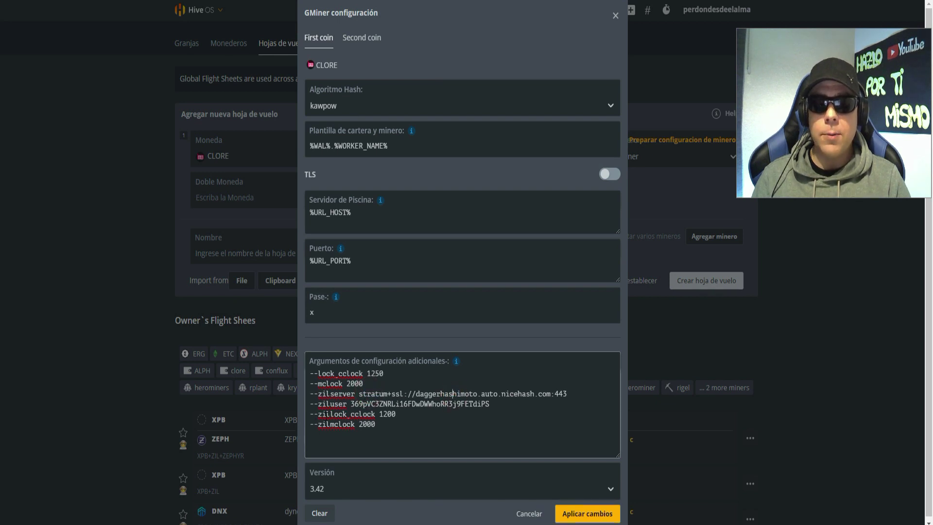
left_click_drag(359, 404, 351, 405)
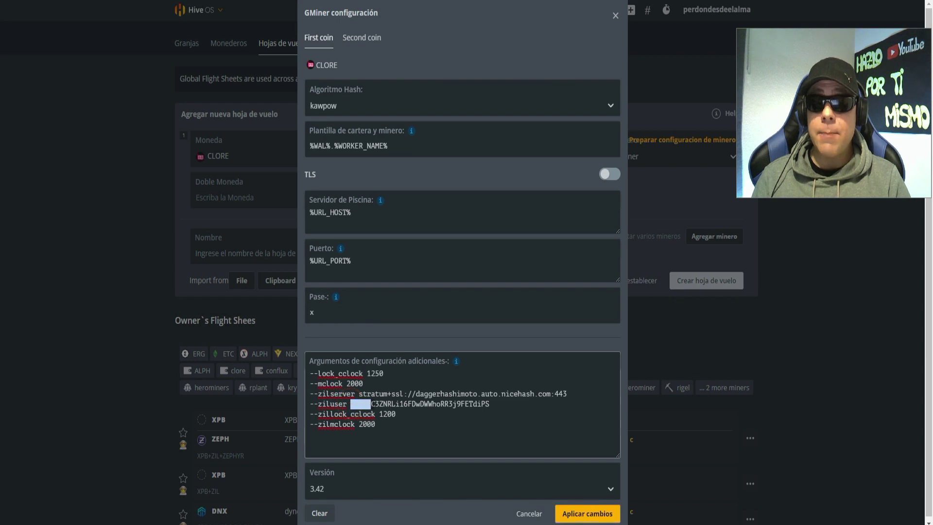
left_click(379, 405)
left_click(348, 404)
left_click(501, 402)
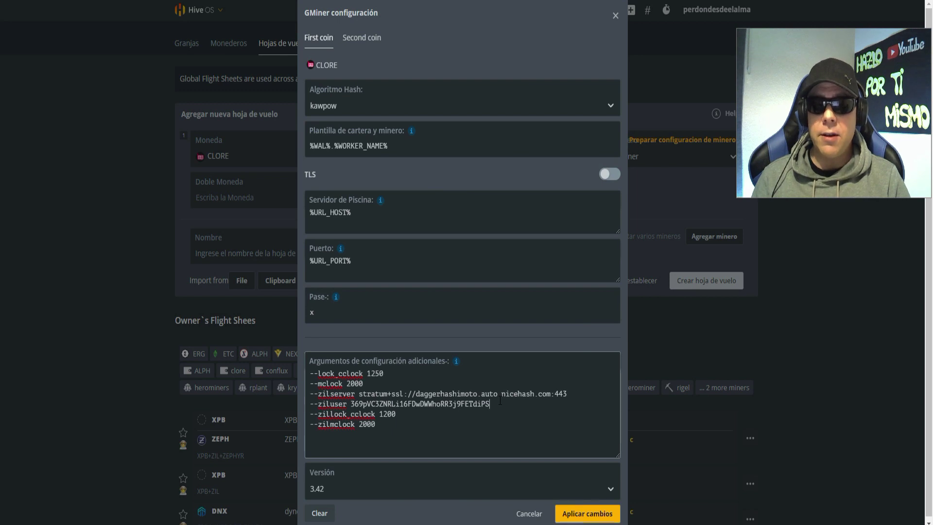
- Apply the GMiner configuration and add a second miner to the flight sheet with ZEPH as its coin
left_click(593, 520)
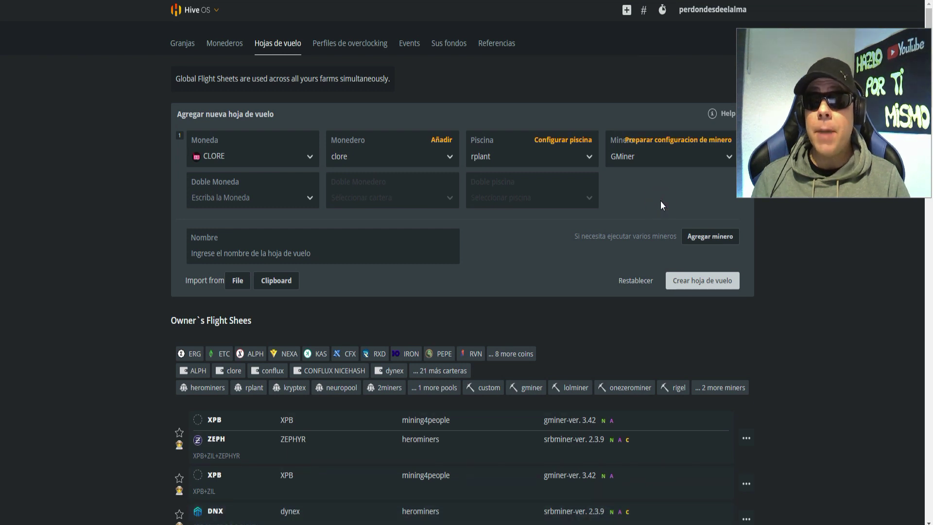
left_click(710, 236)
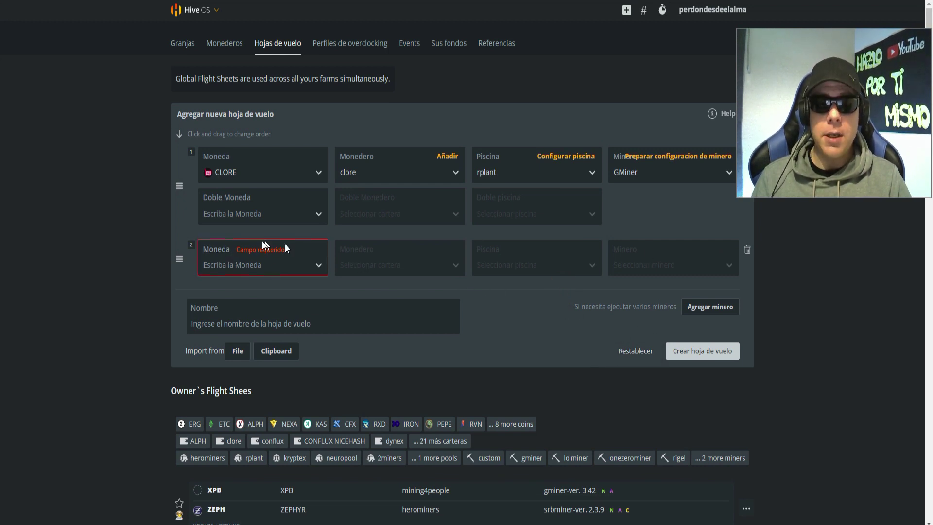
left_click(298, 264)
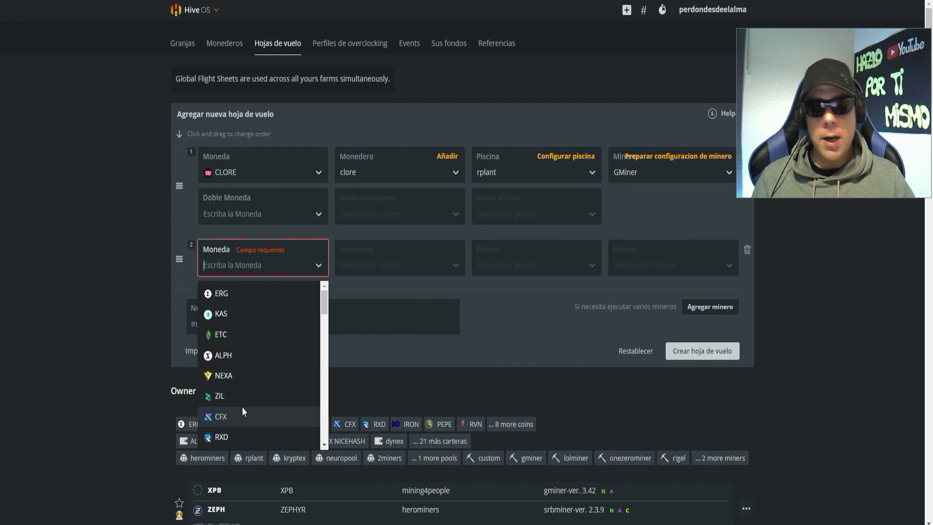
type("z")
left_click(224, 293)
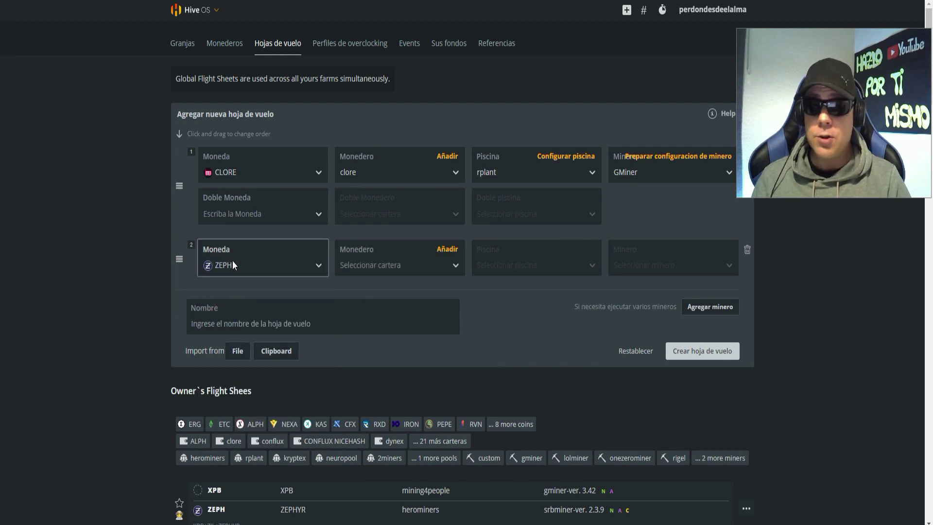
- Assign the ZEPHYR wallet and the herominers pool with the Germany server zephyr.herominers.com:1123 to the ZEPH entry
left_click(445, 267)
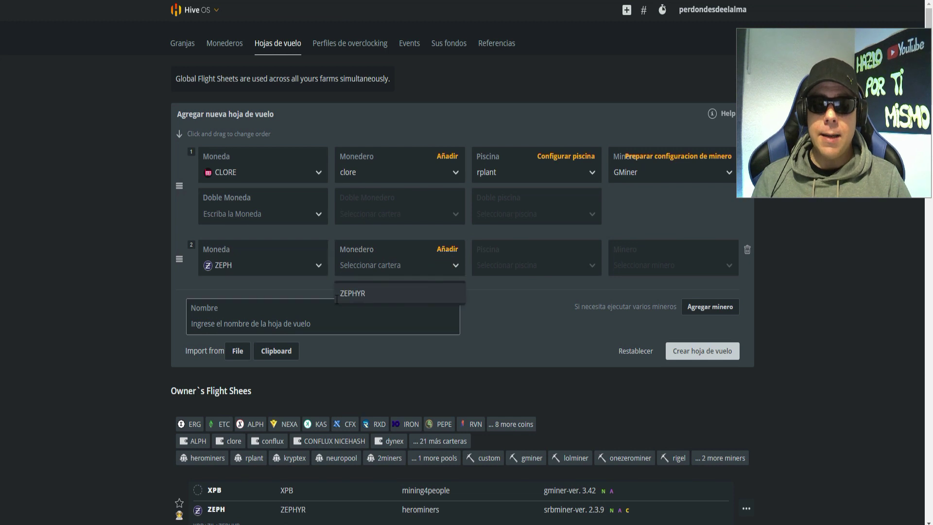
left_click(354, 293)
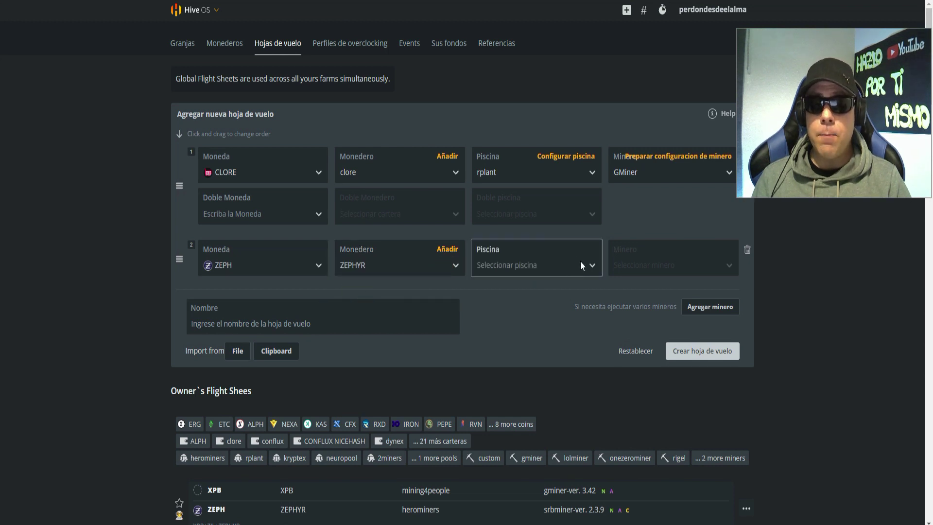
left_click(580, 261)
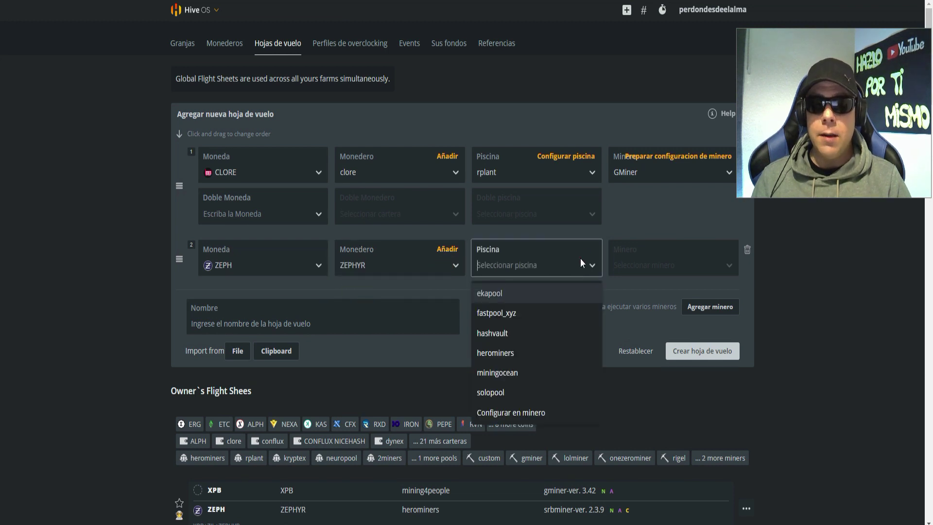
left_click(496, 354)
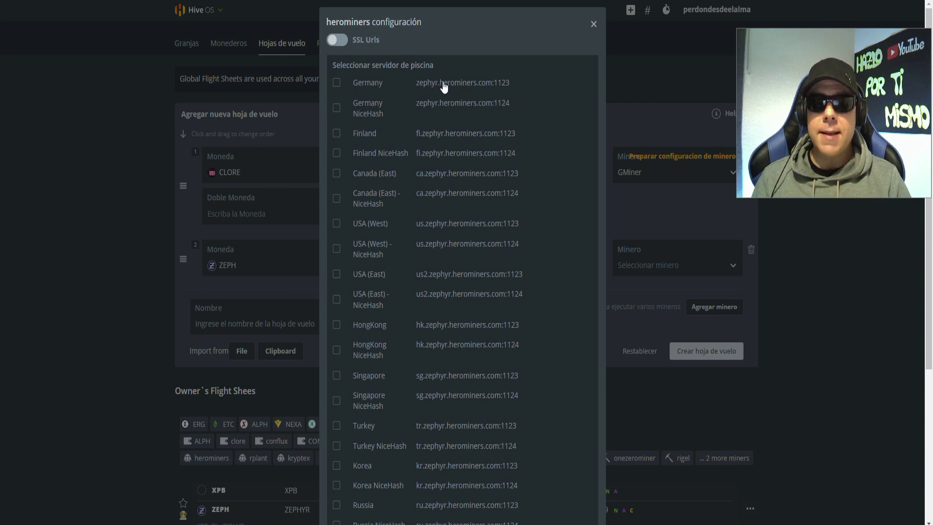
left_click(337, 84)
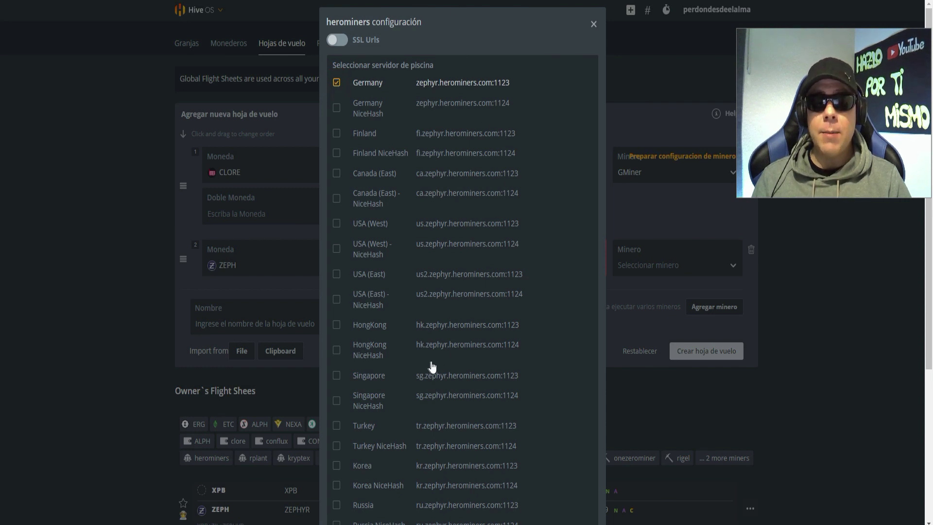
scroll(443, 357, "down", 5)
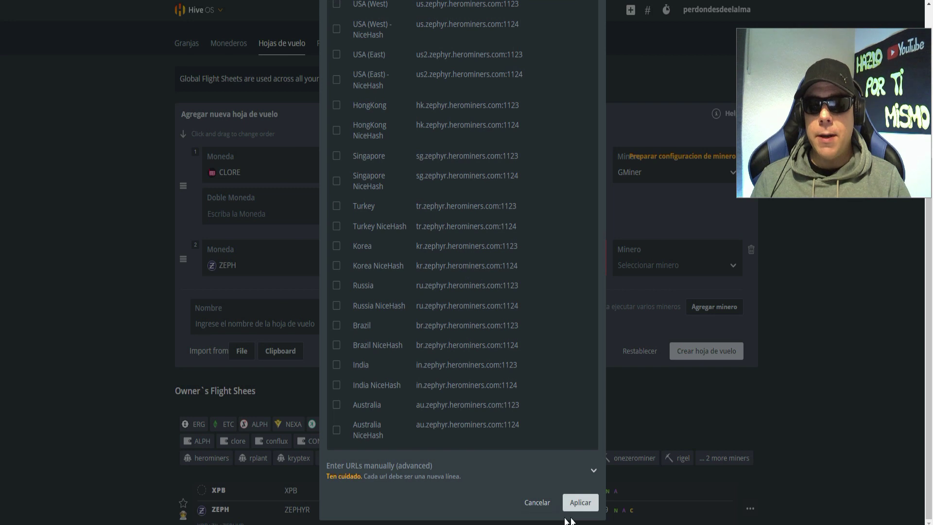
left_click(581, 502)
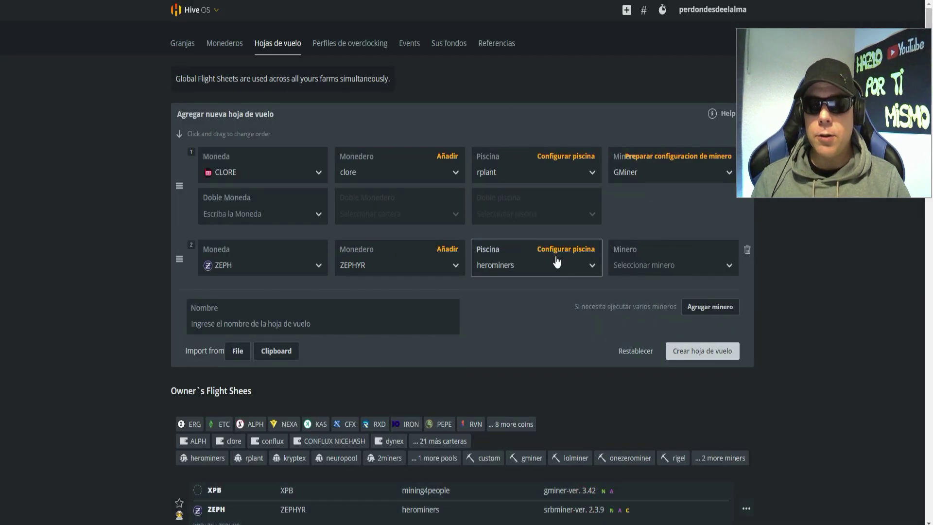
- Choose SRBMiner-MULTI as the ZEPH miner, set its version to 2.4.1 and apply the miner configuration
left_click(727, 258)
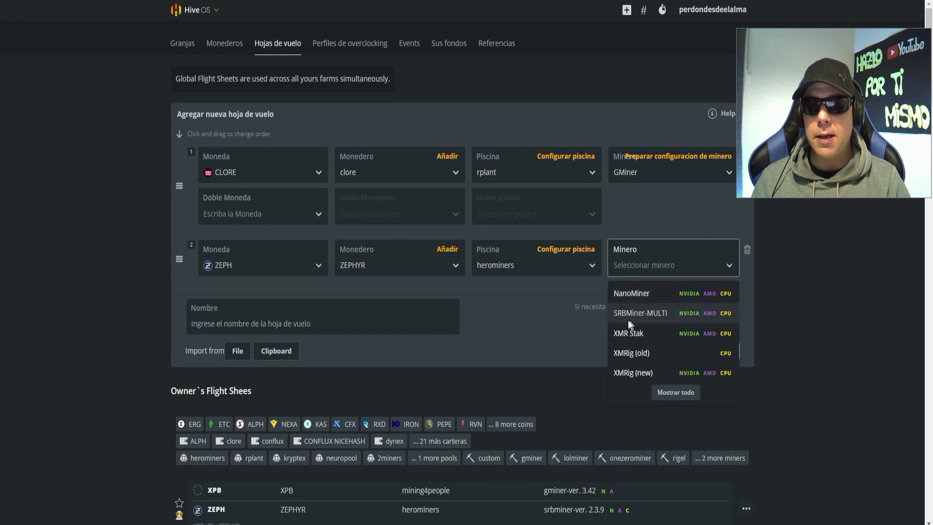
left_click(674, 315)
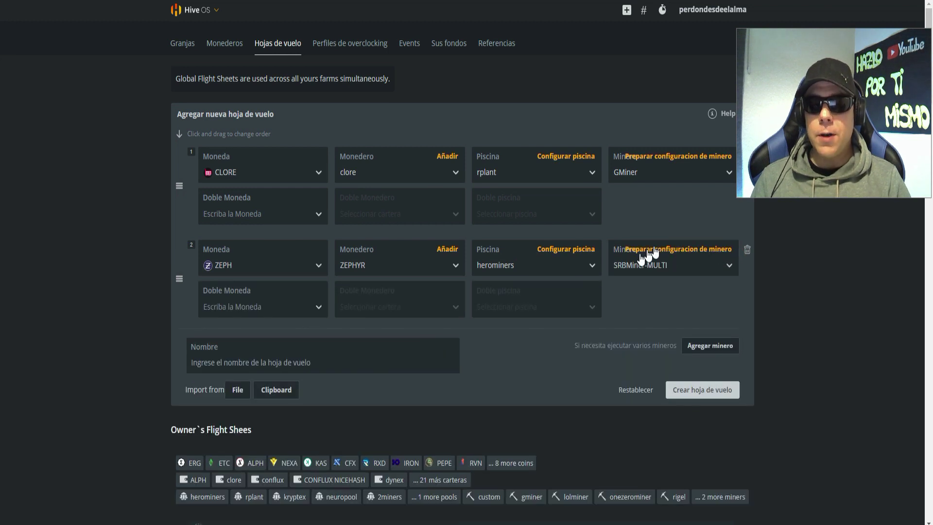
left_click(700, 250)
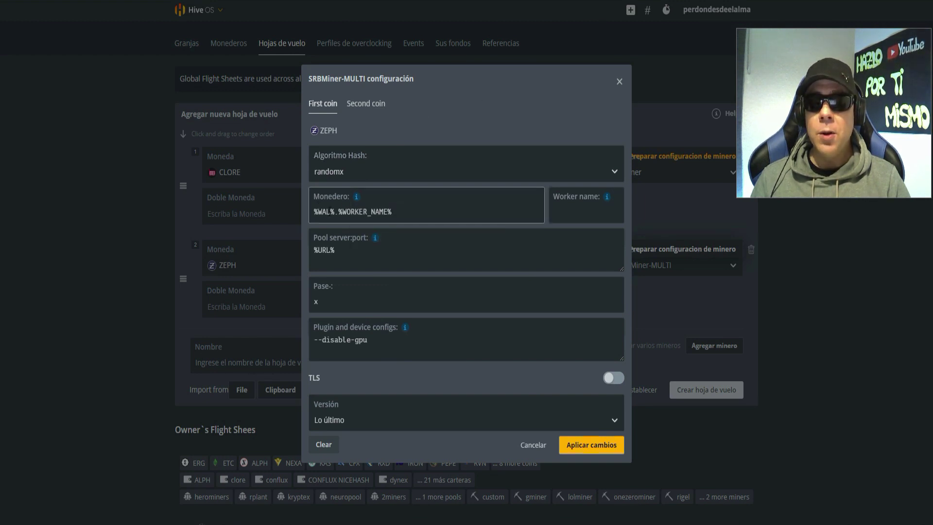
left_click(572, 212)
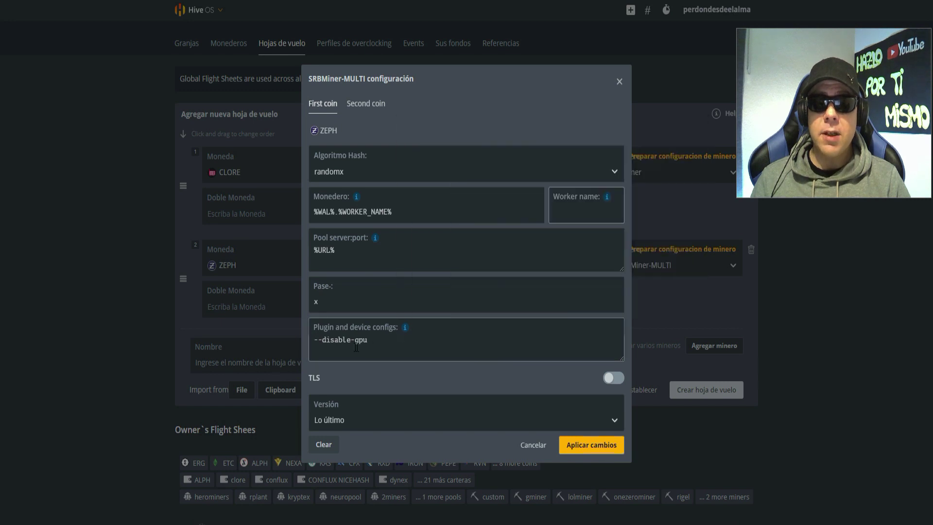
left_click(394, 345)
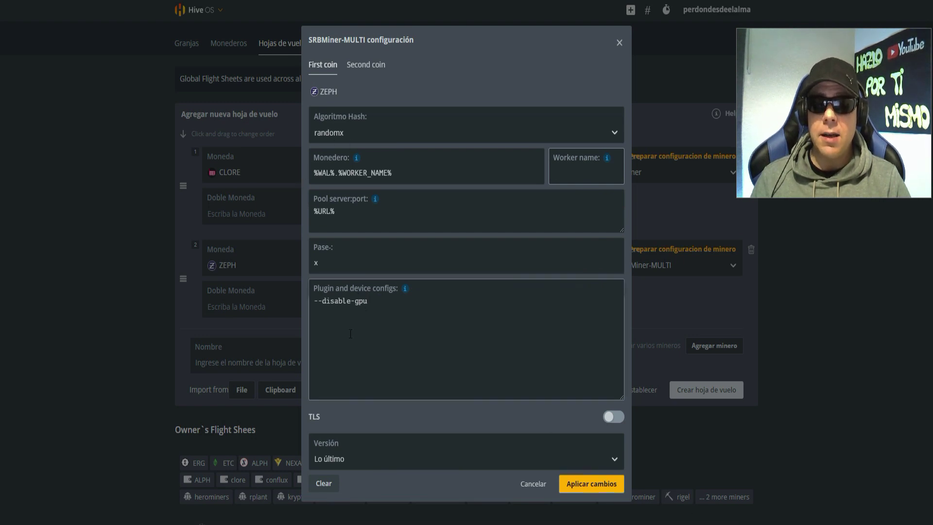
left_click(318, 316)
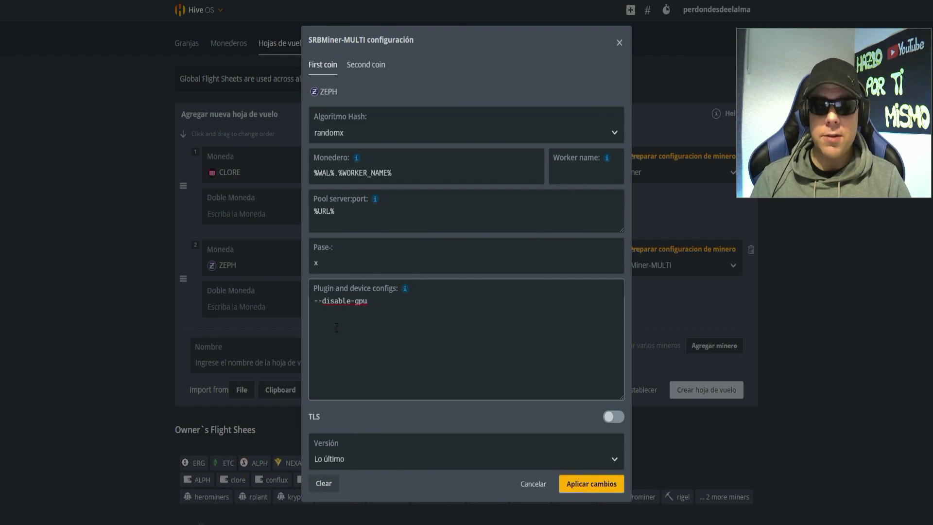
left_click(351, 453)
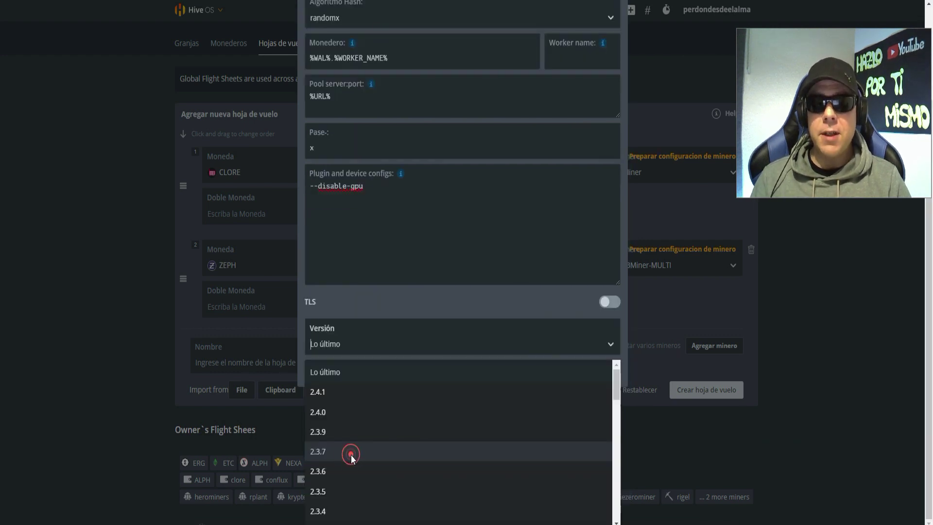
left_click(367, 392)
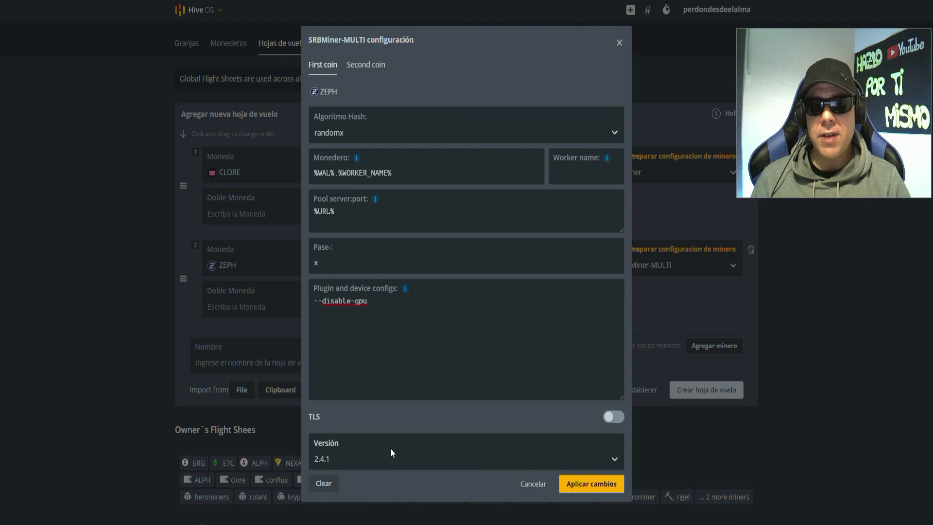
left_click(601, 482)
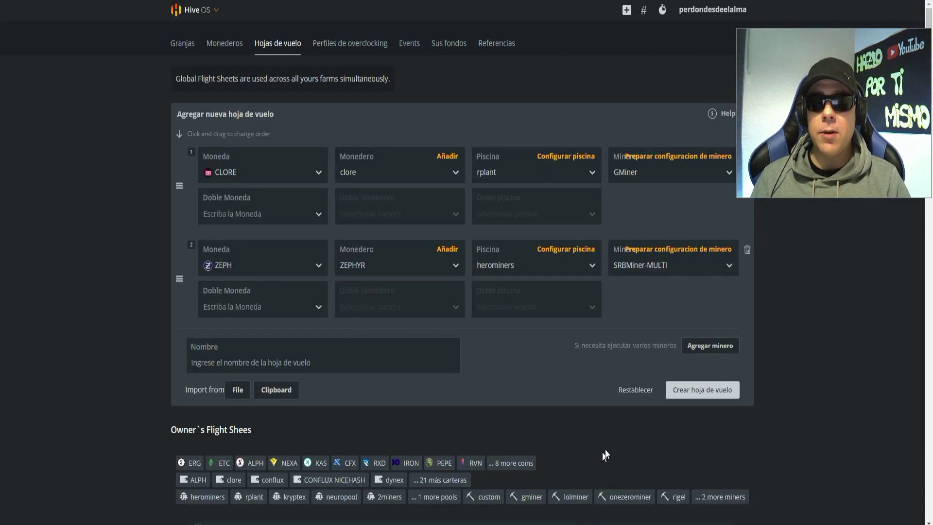
- Name the flight sheet CLORE+ZILLICA+SEPHYR and create it
left_click(224, 358)
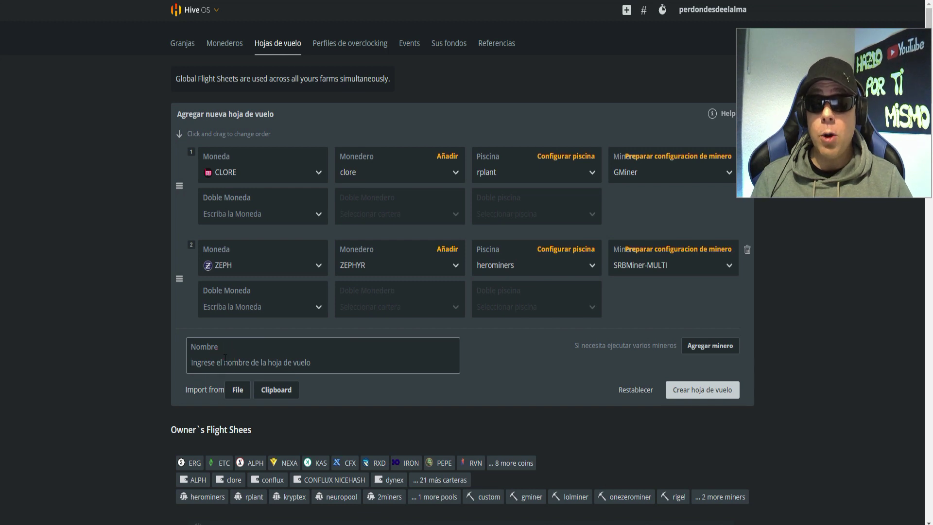
type("CLORE+ZILLICA+SEPHYR")
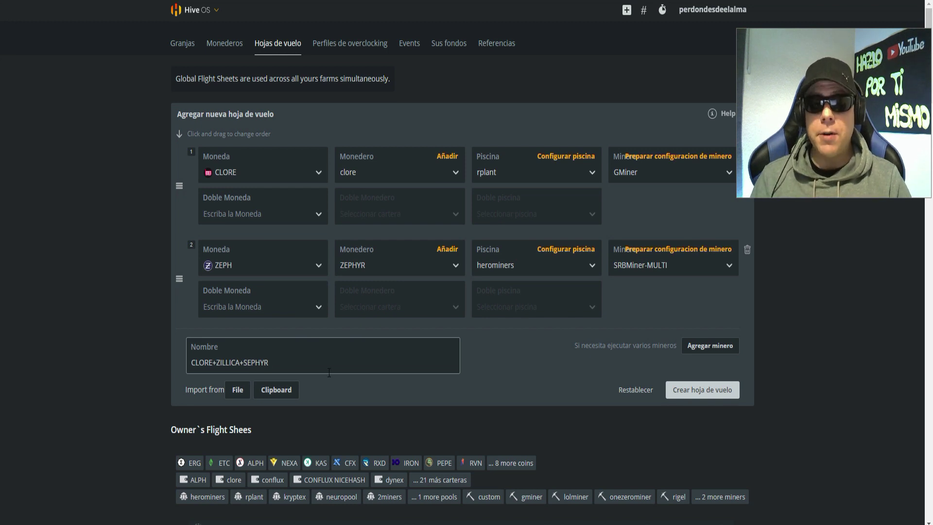
left_click(568, 377)
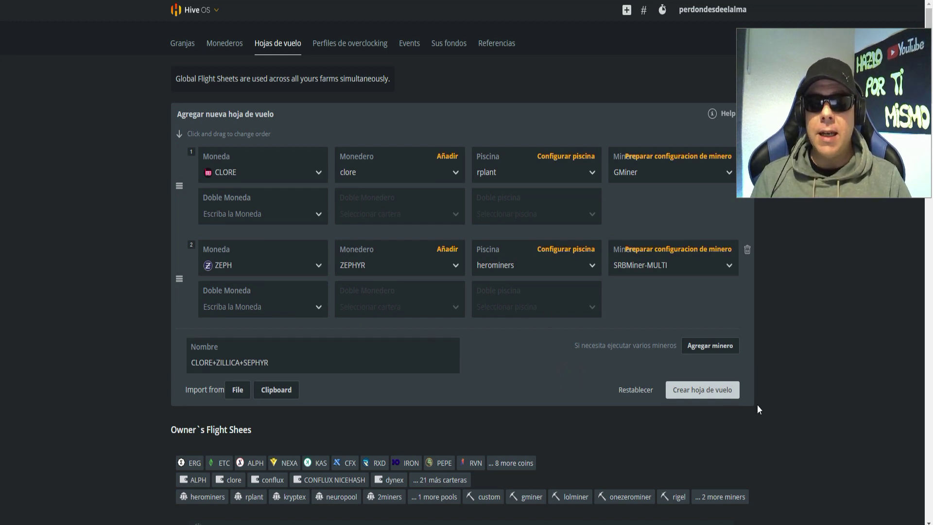
left_click(707, 391)
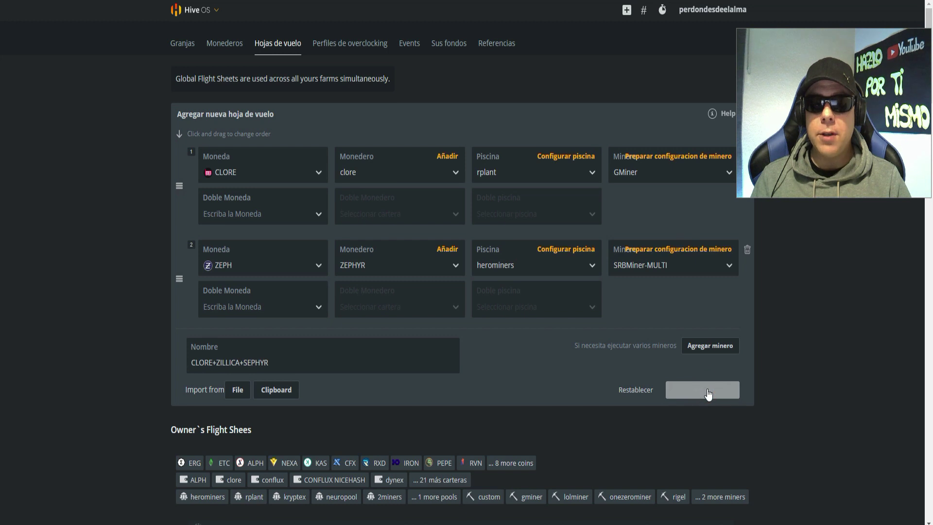
- Open the rig1B06A2 overview from the farm and check its Hive OS and driver versions
scroll(826, 338, "down", 4)
scroll(819, 332, "up", 1)
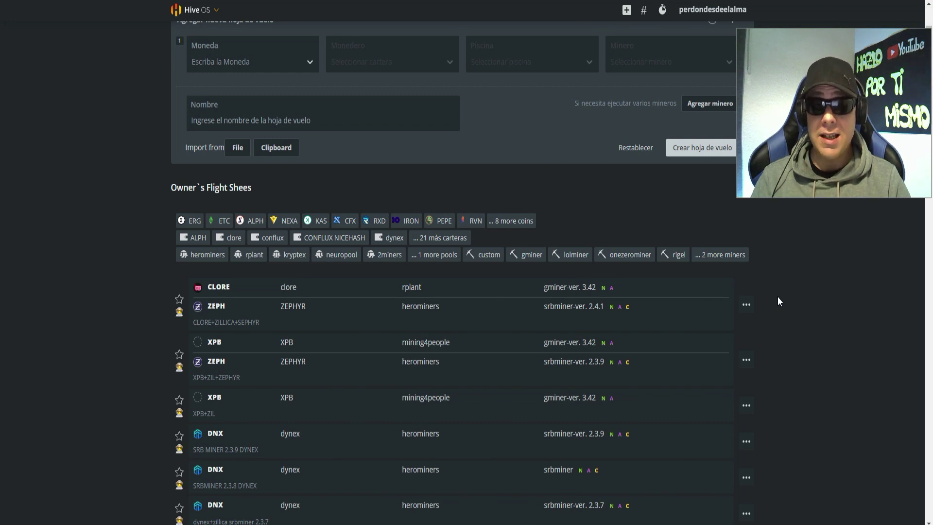
scroll(75, 305, "up", 1)
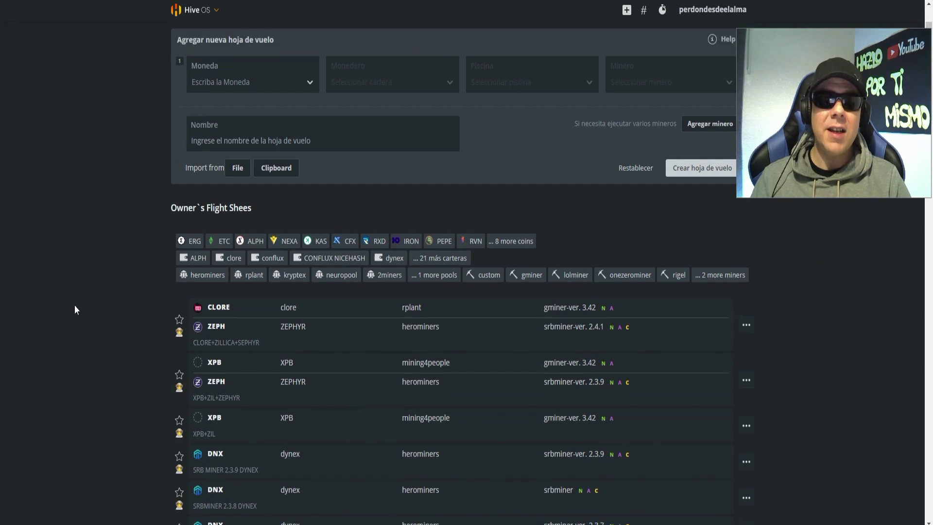
scroll(74, 304, "up", 3)
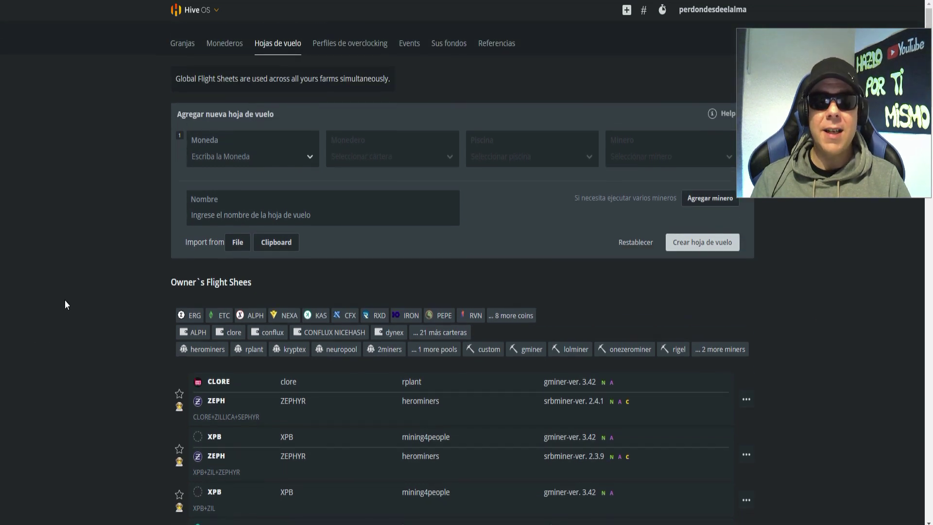
left_click(189, 45)
left_click(221, 167)
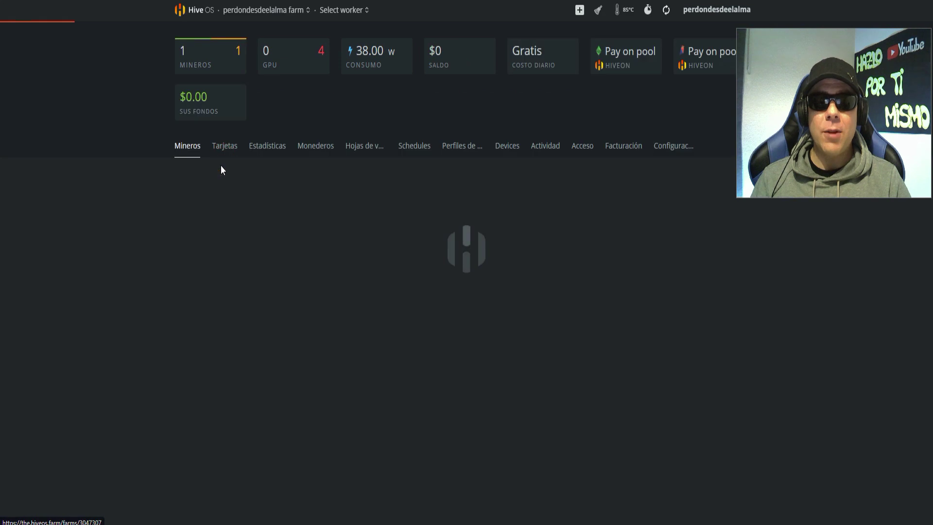
left_click(214, 214)
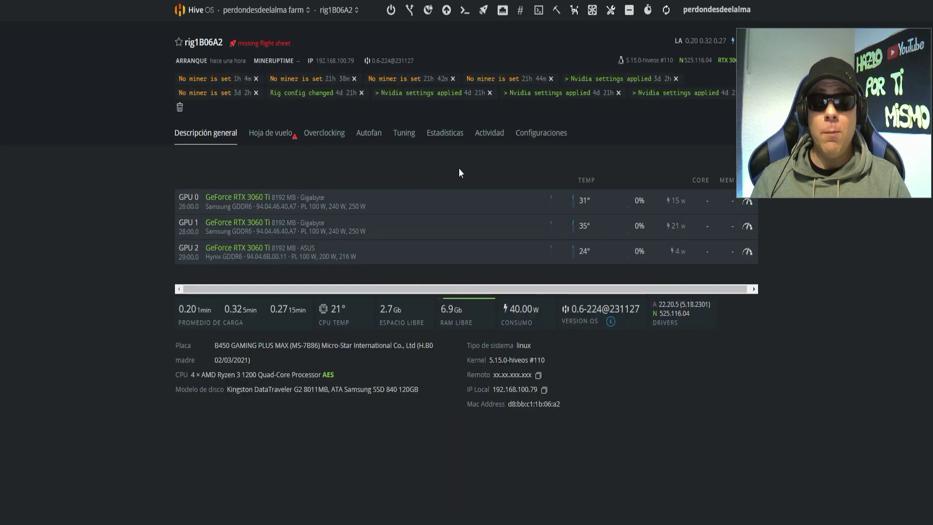
left_click(424, 60)
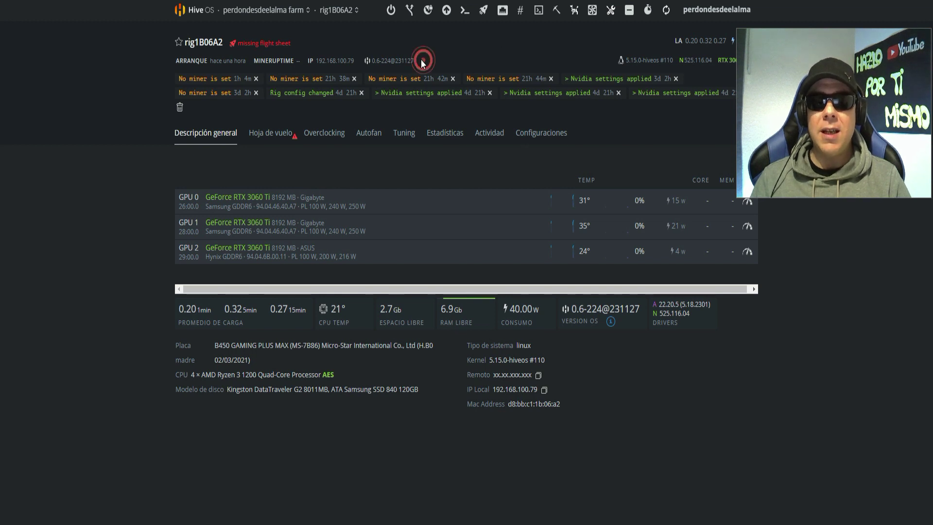
left_click(631, 321)
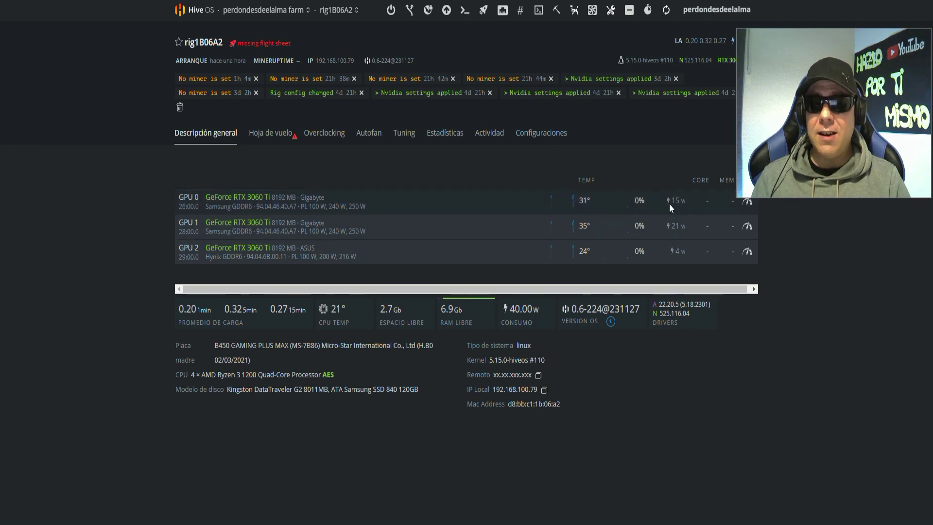
- Set the fan speed of GPU 0, the Gigabyte RTX 3060 Ti, to 60%
left_click(746, 201)
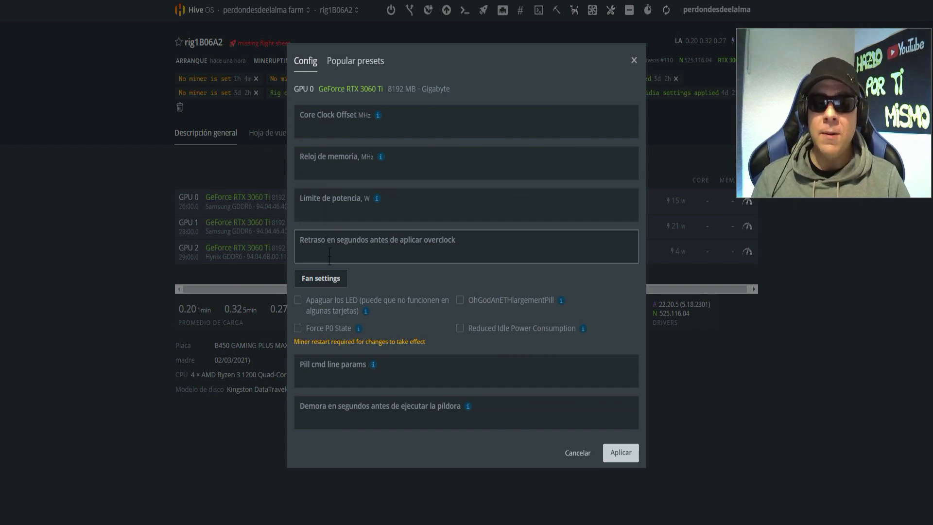
left_click(320, 277)
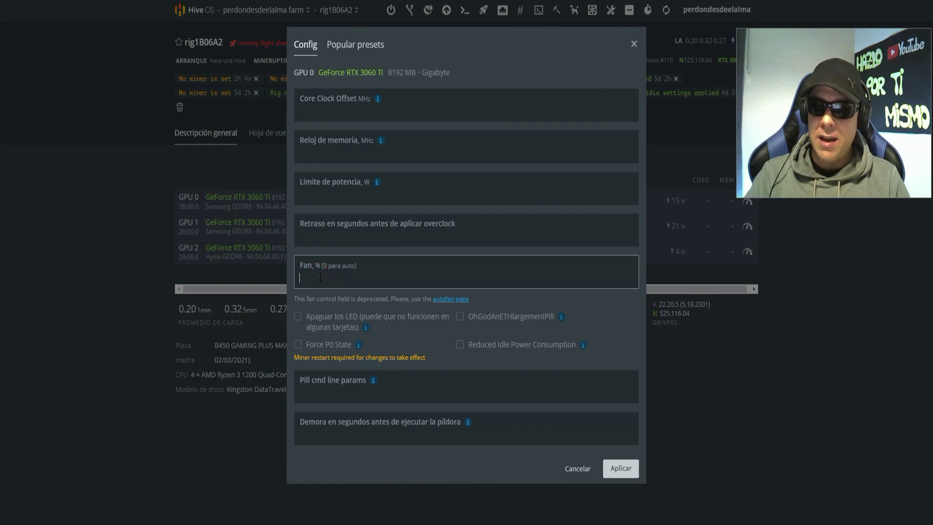
type("60")
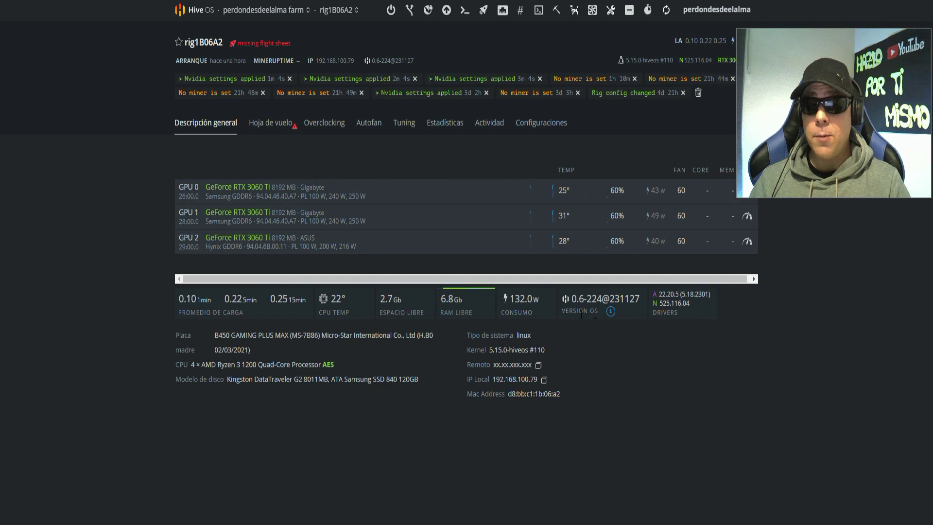
- Launch the CLORE+ZILLICA+SEPHYR flight sheet on the rig
left_click(271, 127)
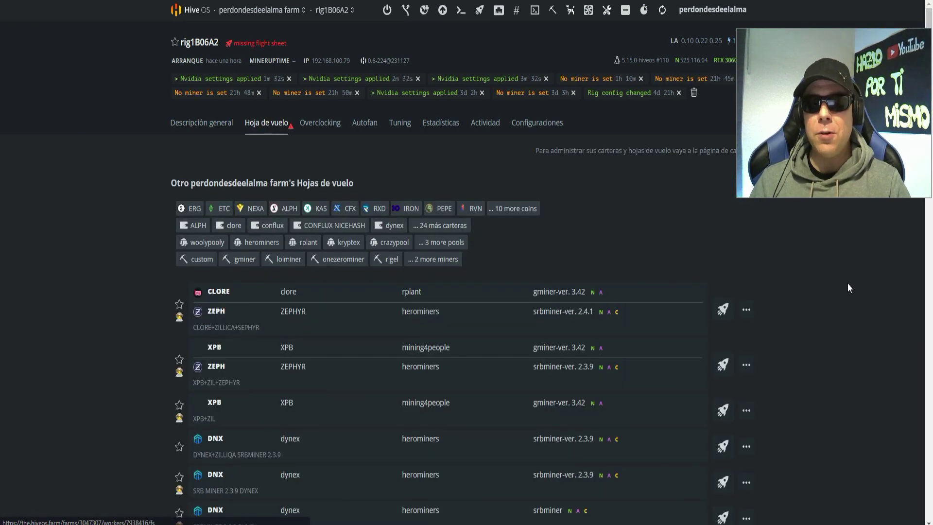
left_click(792, 322)
left_click(723, 310)
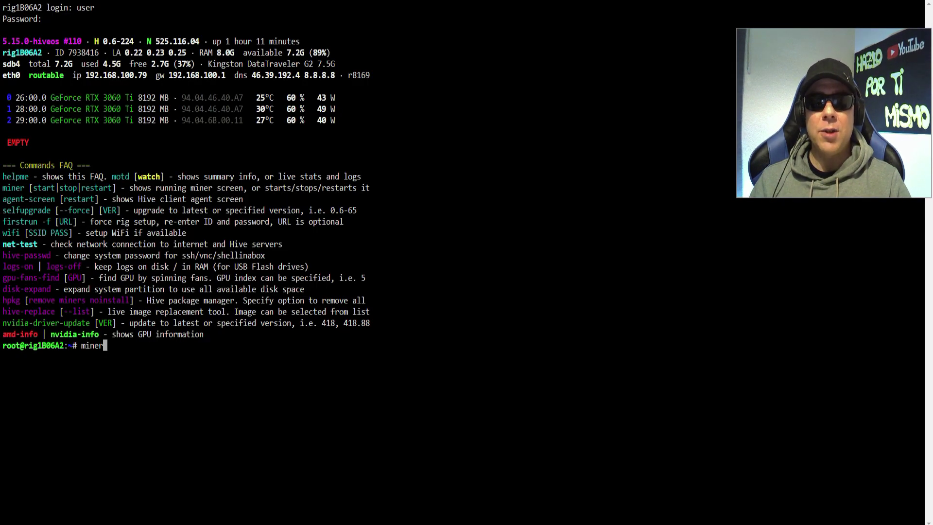
- Run the miner command in the rig's shell and inspect the gminer and srbminer outputs, returning to gminer
key("Return")
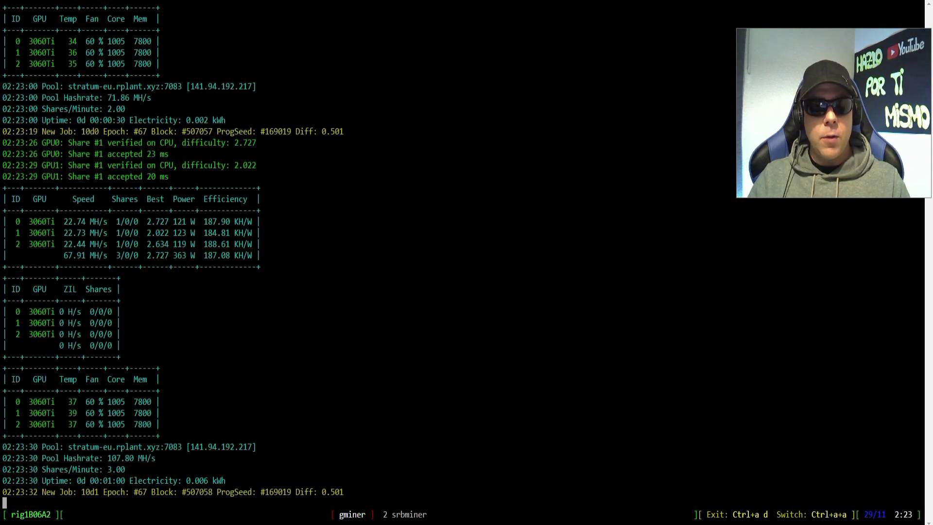
key("ctrl+a")
key("ctrl+a")
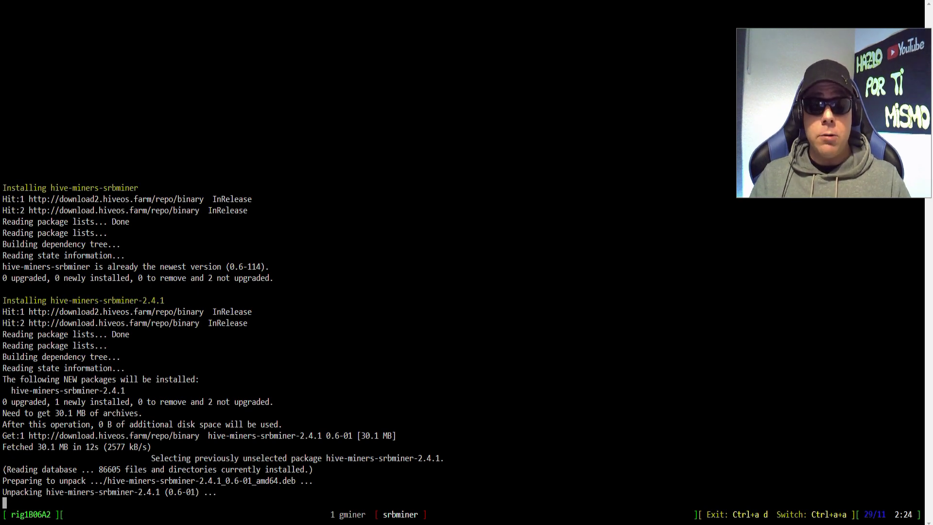
key("ctrl+a")
key("a")
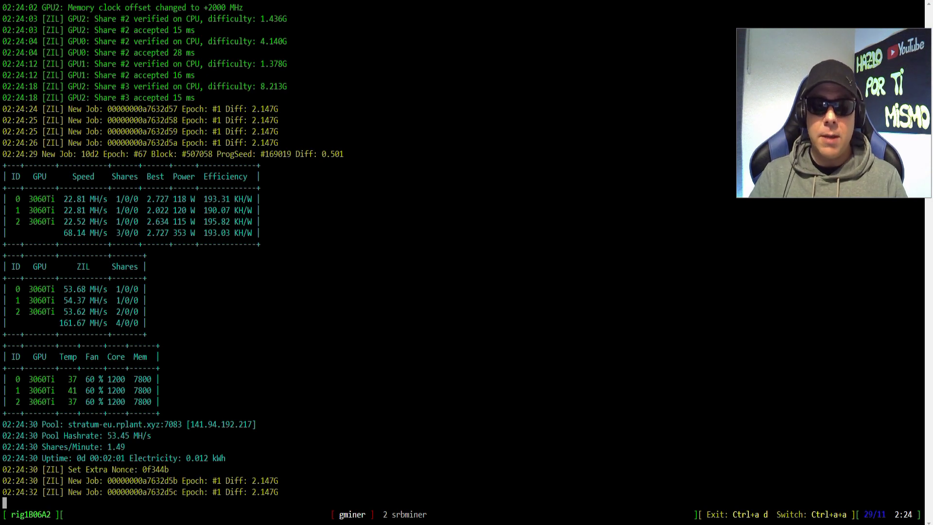
- Switch to the srbminer output and examine its version, detected CPU threads and pool connection
key("ctrl+a")
key("a")
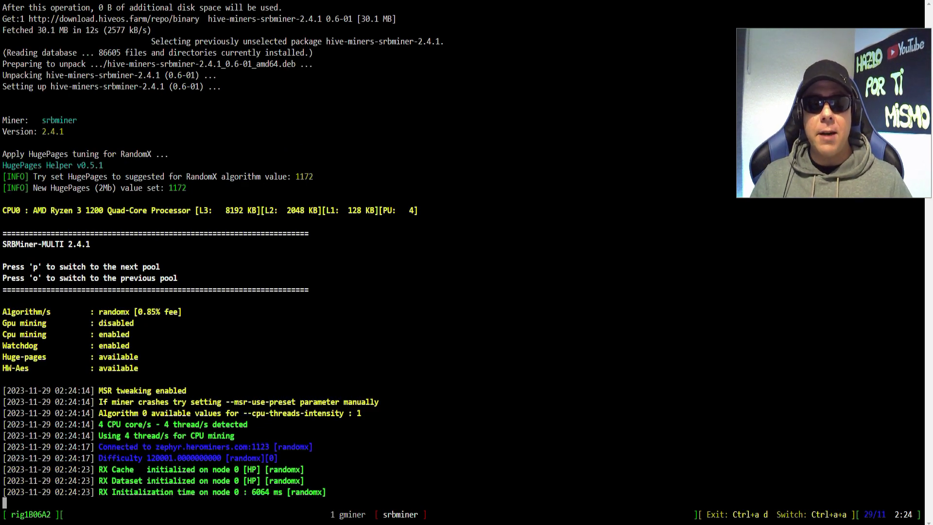
left_click_drag(42, 131, 72, 131)
left_click(94, 126)
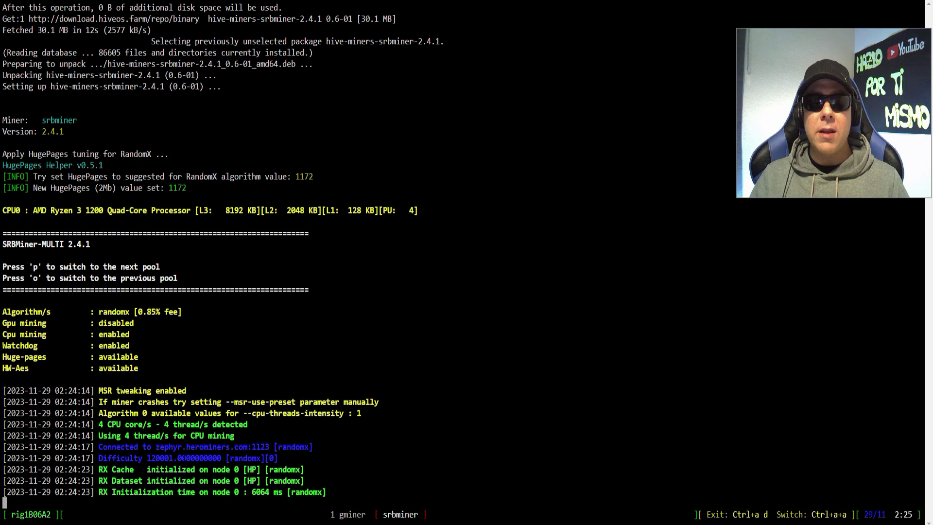
left_click_drag(99, 424, 248, 424)
left_click_drag(112, 436, 234, 436)
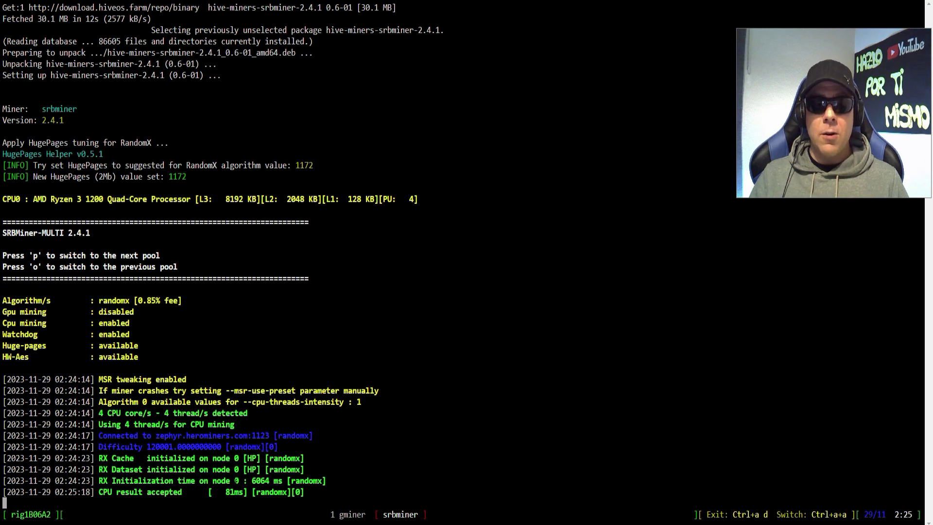
left_click_drag(113, 435, 243, 435)
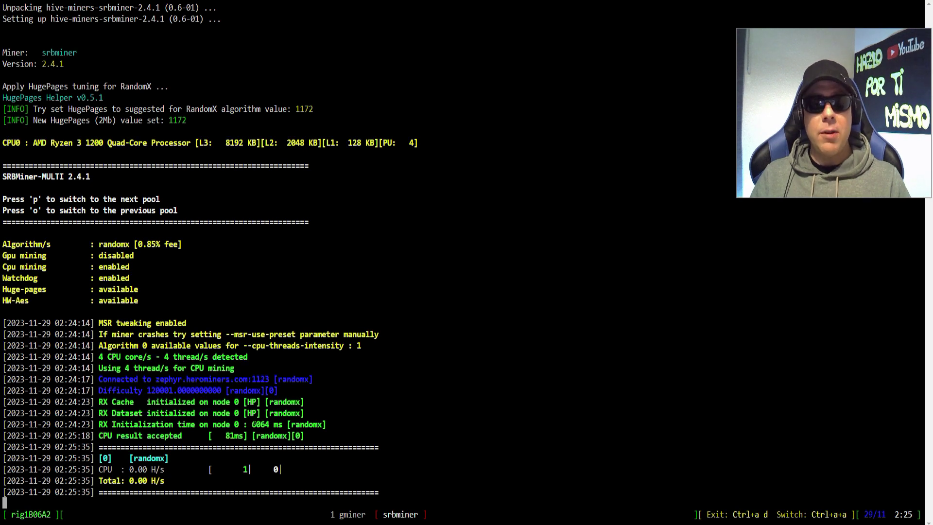
- Return to the gminer output and examine the end of the ZIL mining round and the locked core clock changes for each GPU
key("ctrl+a")
key("ctrl+a")
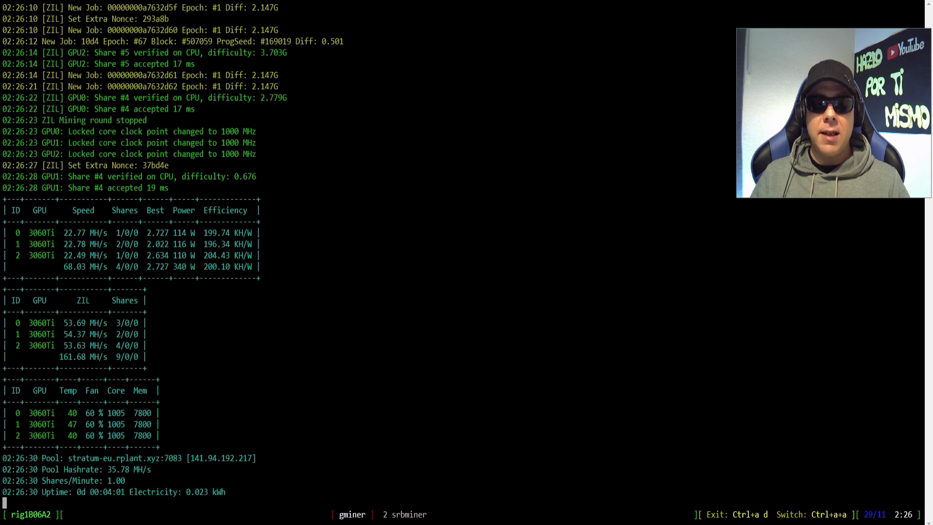
left_click_drag(77, 119, 164, 110)
key("super+c")
left_click(205, 135)
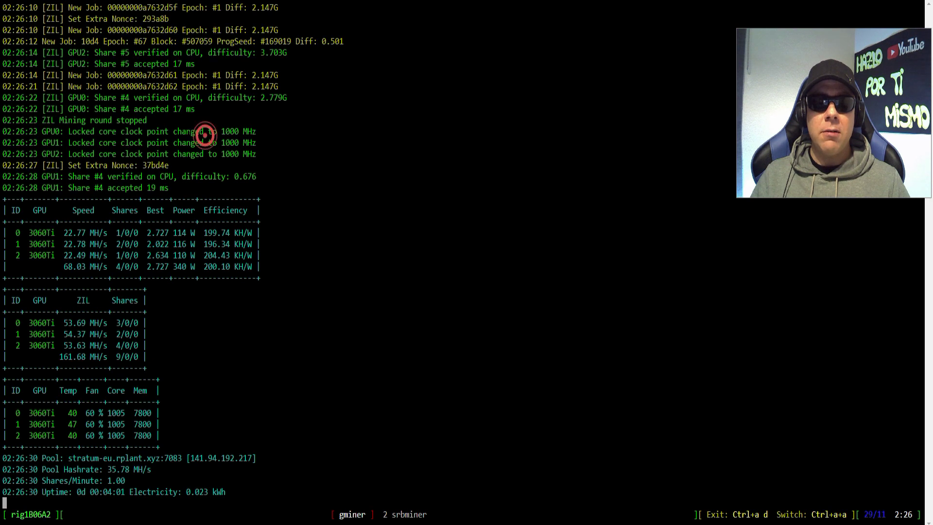
left_click_drag(84, 132, 251, 154)
key("super+c")
left_click(261, 147)
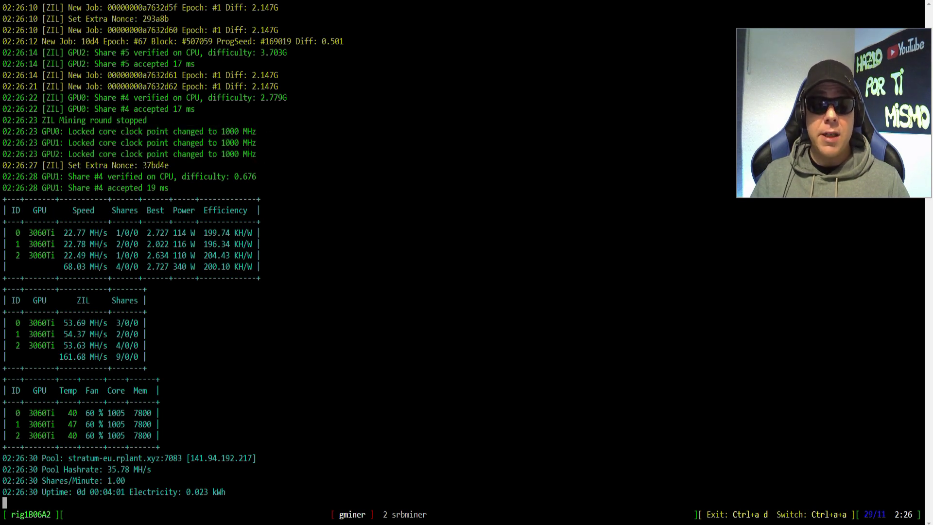
- Check the gminer output for accepted shares, the shares-per-minute rate and the uptime
left_click_drag(72, 177, 111, 153)
key("super+c")
left_click(146, 162)
left_click_drag(90, 480, 139, 492)
key("super+c")
left_click(242, 481)
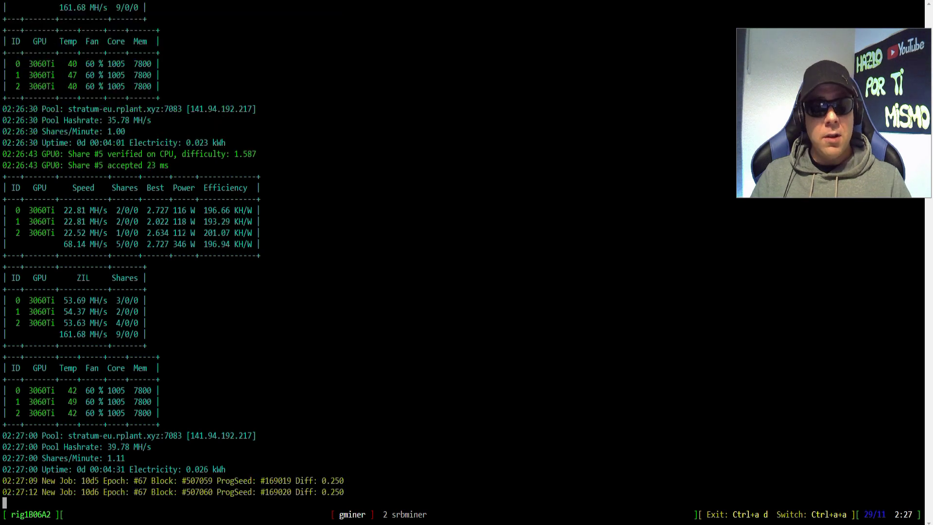
- Switch to the srbminer output and check the CPU hashrate on RandomX
key("ctrl+a")
key("a")
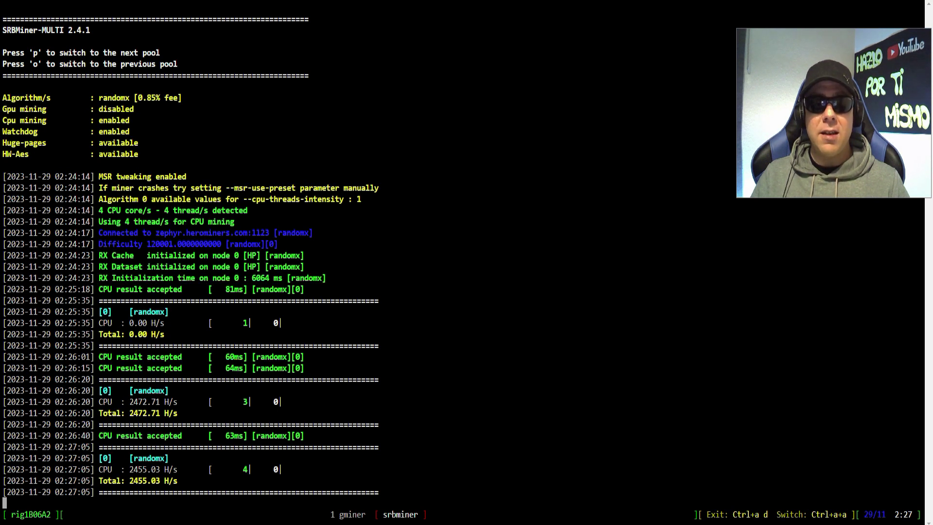
left_click_drag(129, 401, 186, 412)
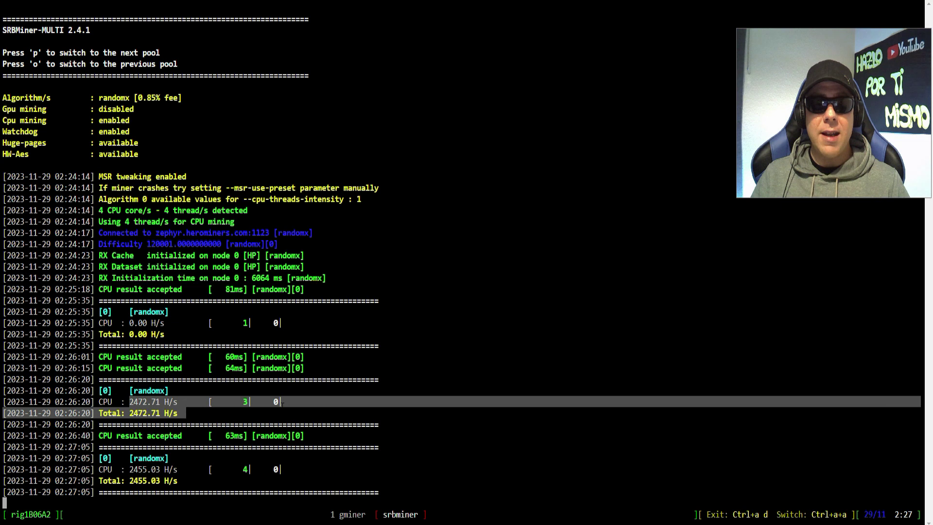
left_click(495, 388)
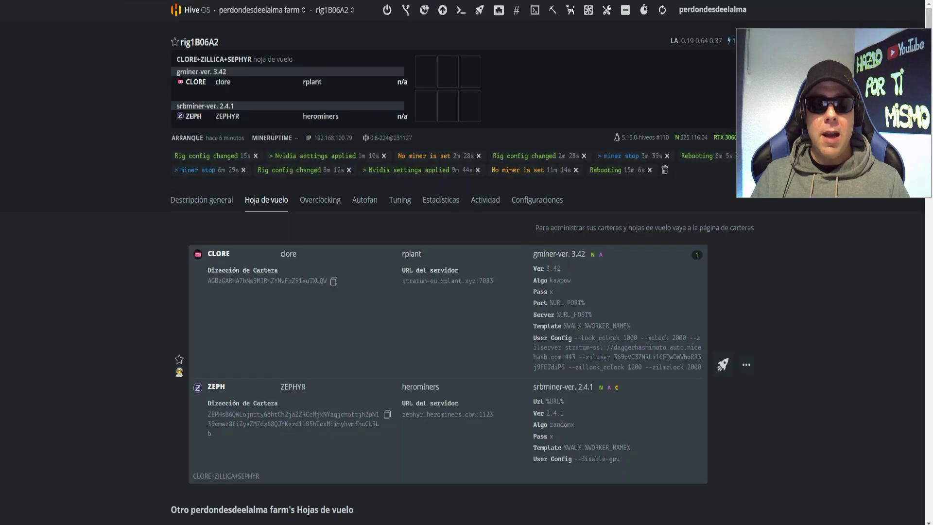
- Open the rig's general overview in Hive OS and check the KAWPOW and RANDOMX mining figures
left_click(198, 202)
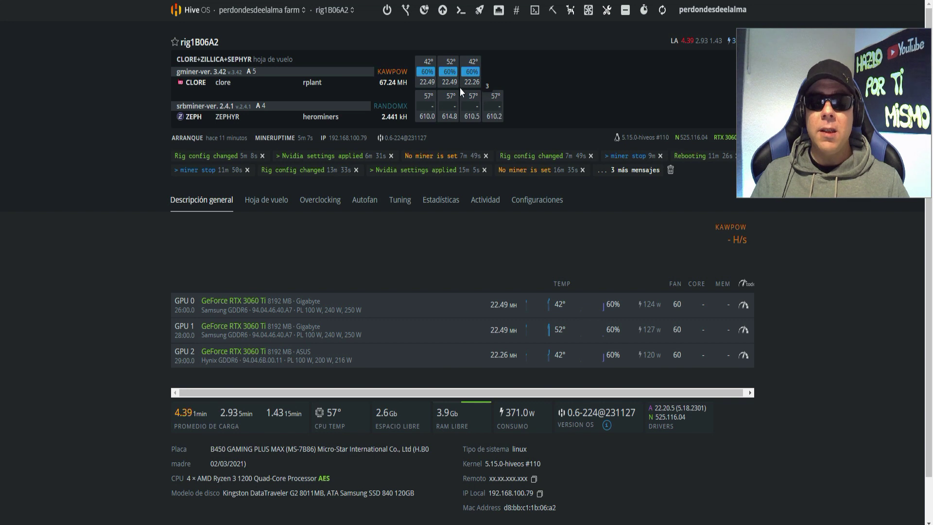
left_click(379, 69)
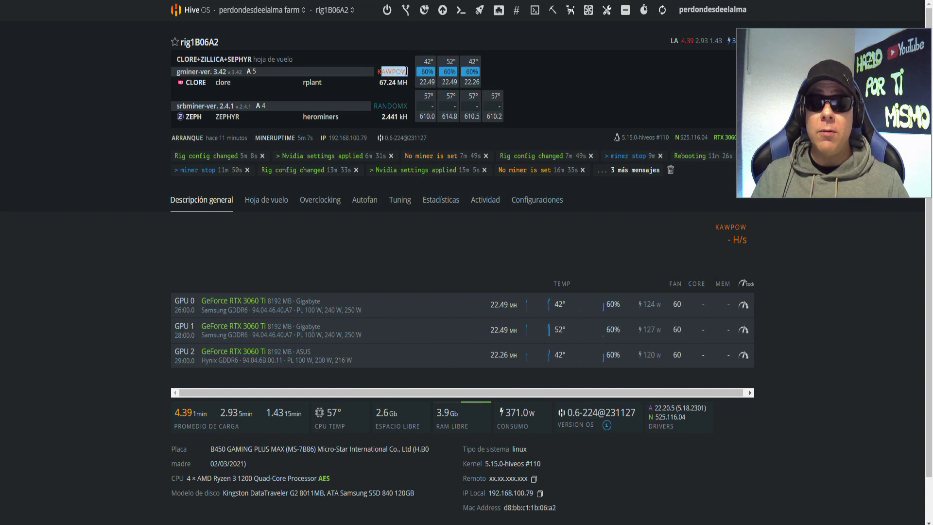
left_click(376, 104)
left_click_drag(376, 104, 404, 106)
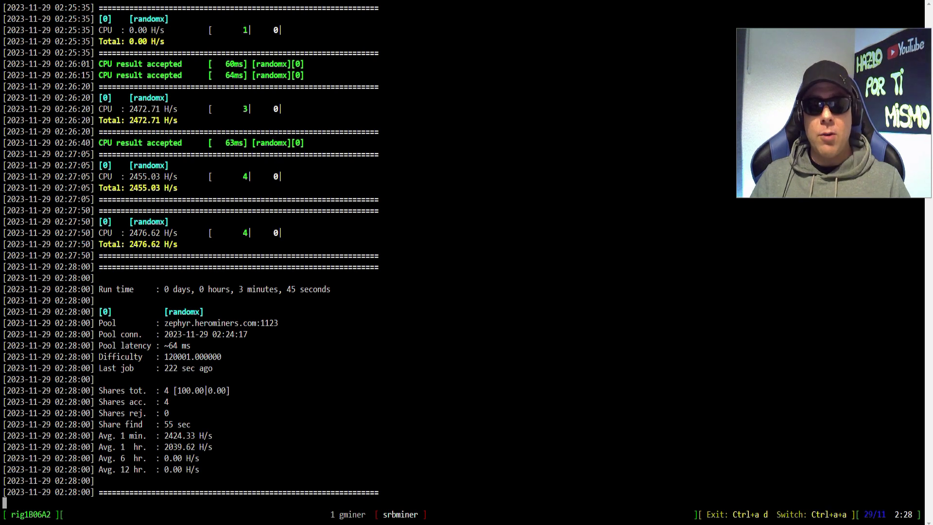
- Check the latest gminer statistics in the rig's shell, and return to the Hive OS rig overview
key("ctrl+a")
key("a")
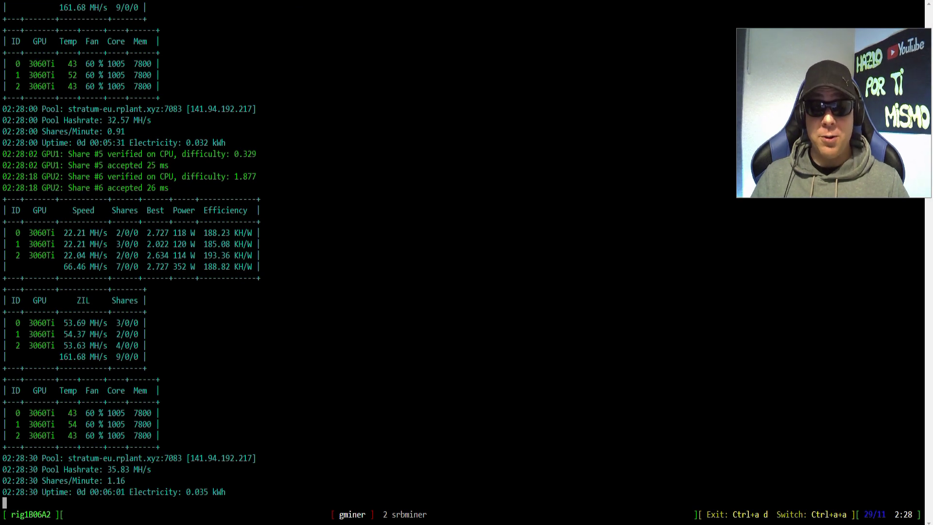
key("alt+Tab")
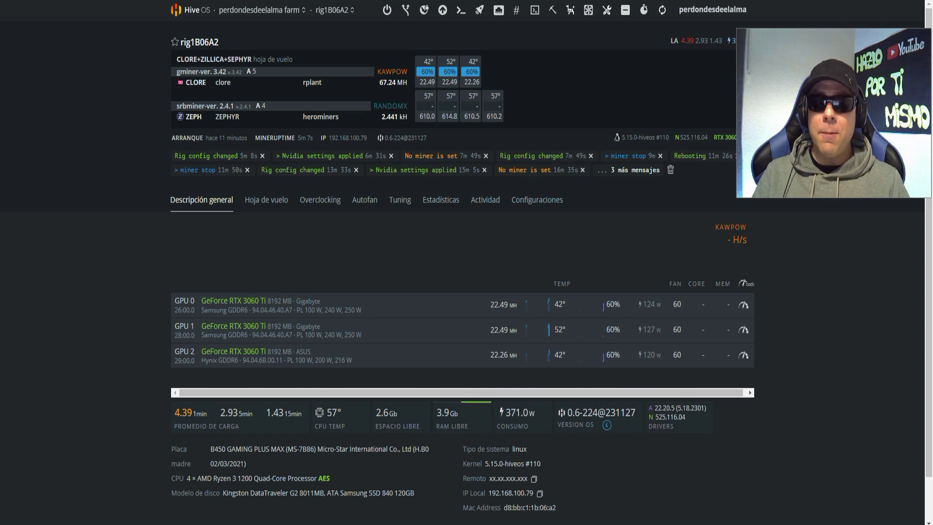
- Show the rig's miner controls, choosing SRBMiner-MULTI as the miner and then GMiner again
left_click(552, 10)
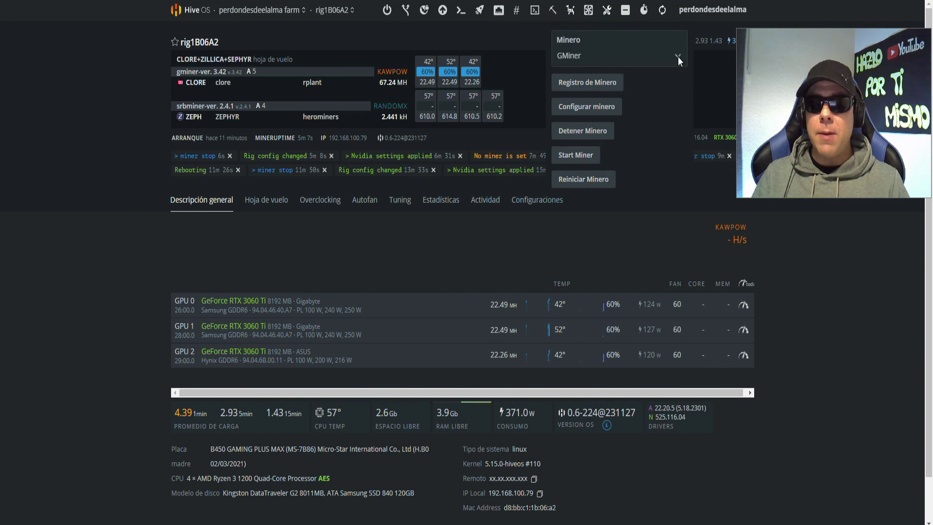
left_click(637, 53)
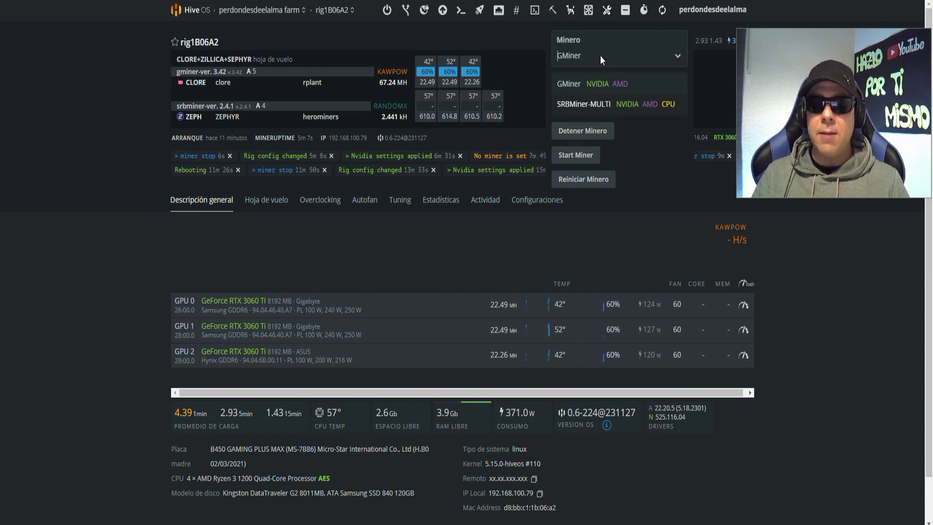
left_click(582, 103)
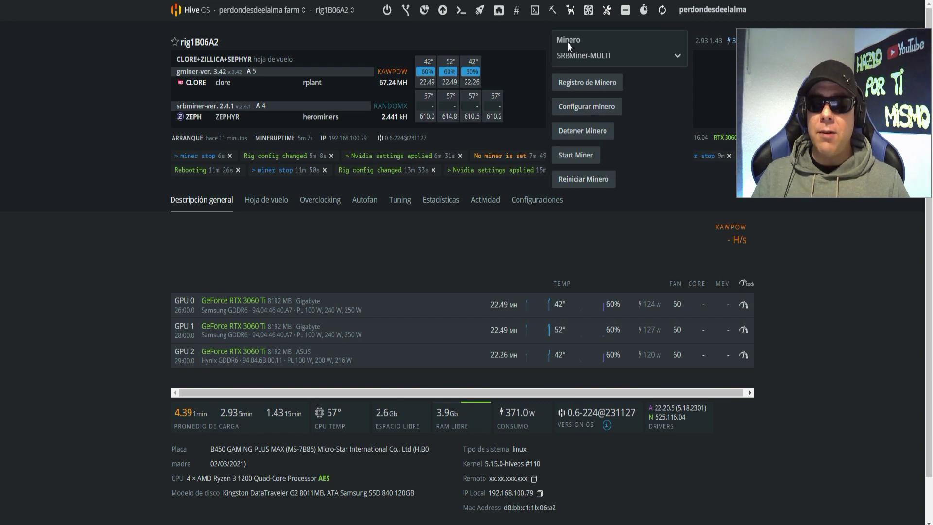
left_click(649, 54)
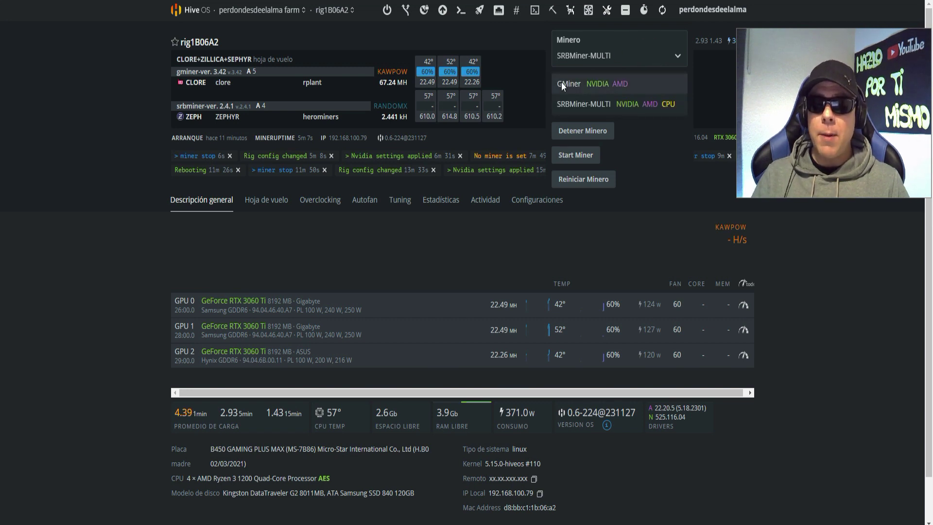
left_click(564, 84)
left_click(649, 53)
left_click(649, 51)
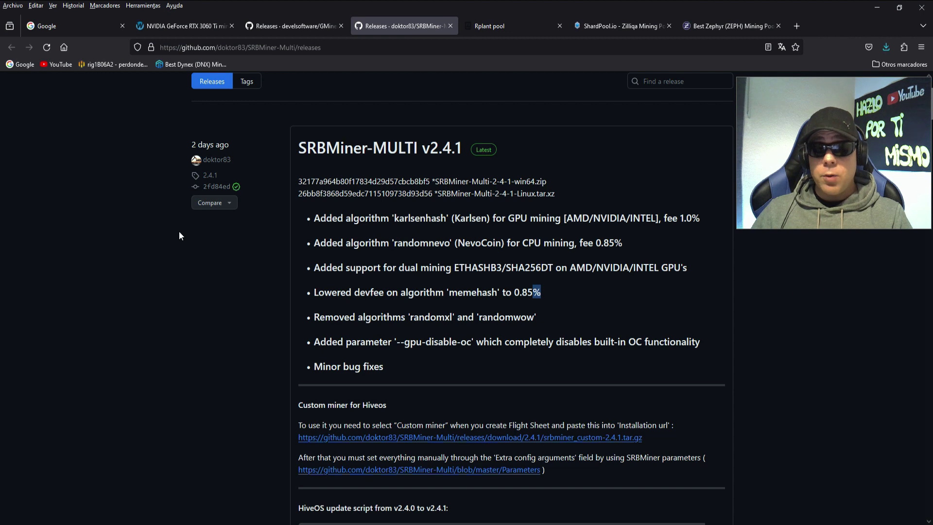
- Find the Windows download gminer_3_42_windows64.zip on GMiner's GitHub releases page
left_click(291, 26)
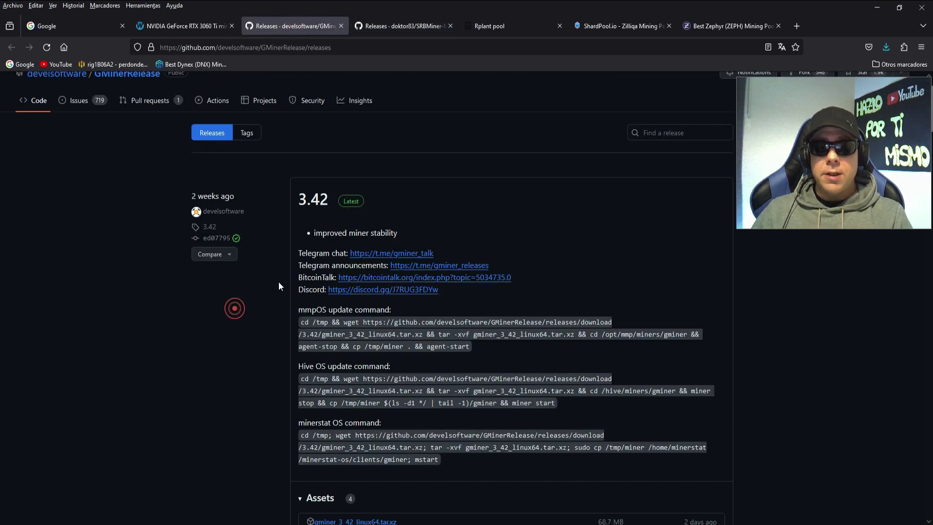
scroll(279, 346, "down", 4)
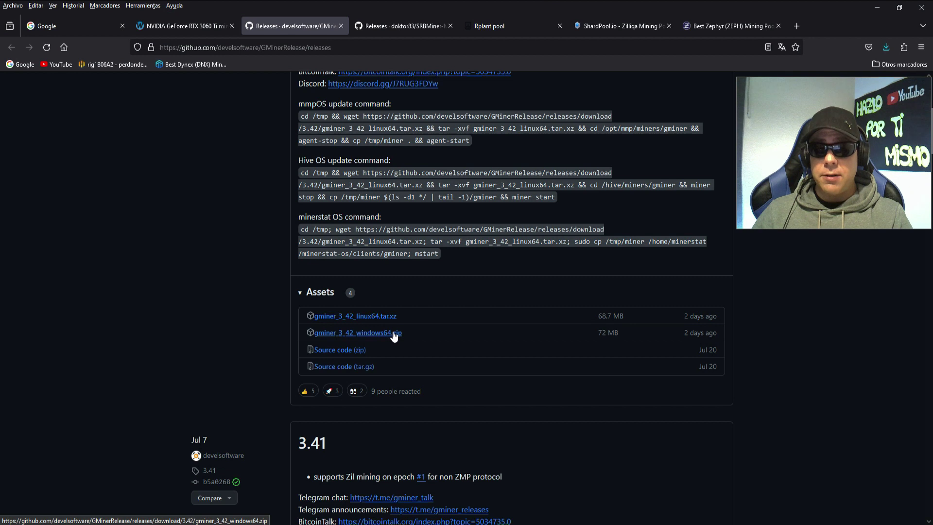
scroll(393, 336, "up", 4)
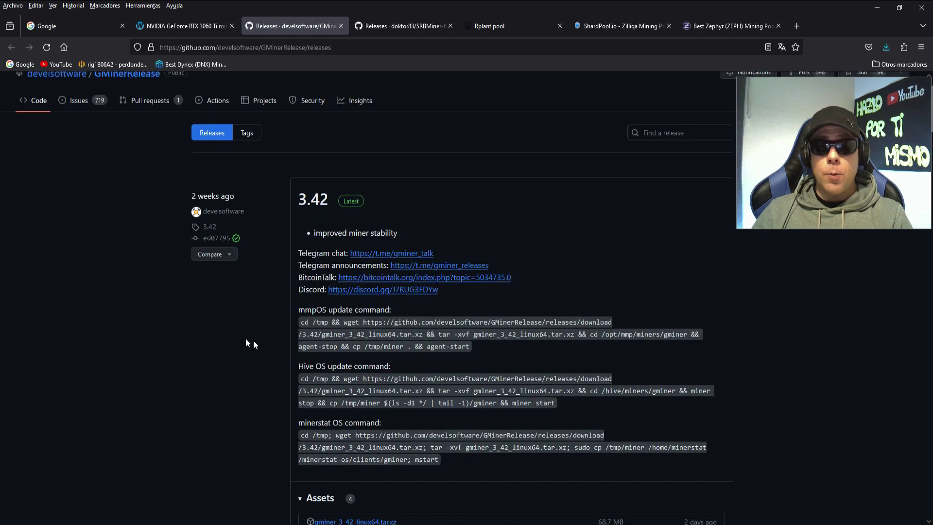
- Find the Windows download SRBMiner-Multi-2-4-1-win64.zip on the SRBMiner-MULTI GitHub releases page
left_click(409, 29)
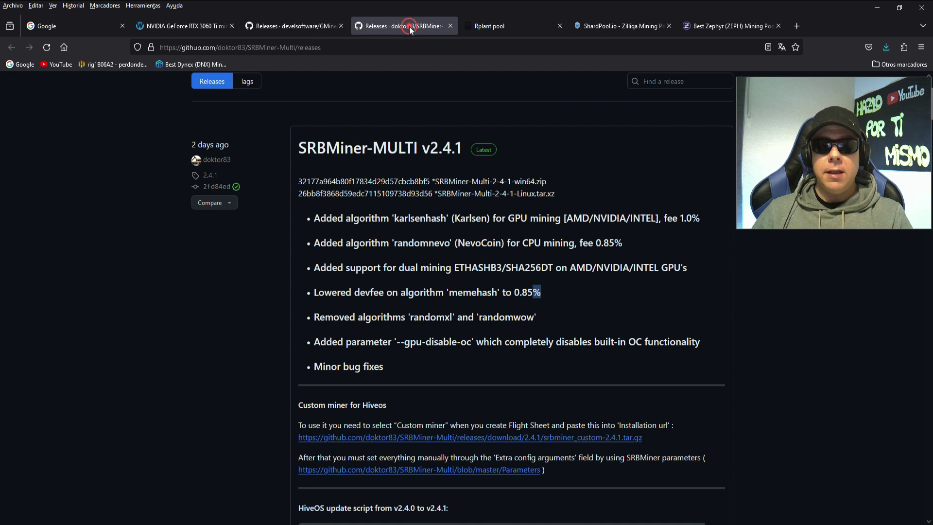
left_click(238, 321)
scroll(246, 317, "up", 4)
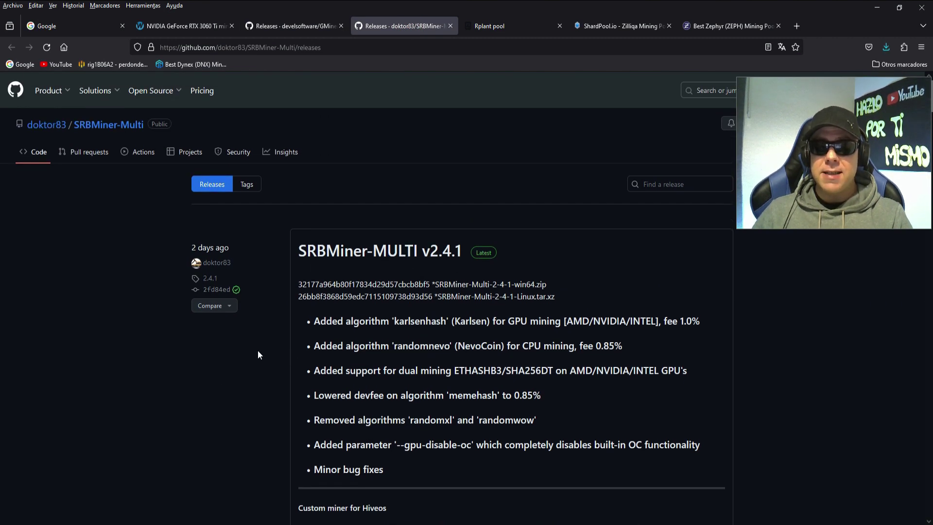
scroll(258, 350, "down", 6)
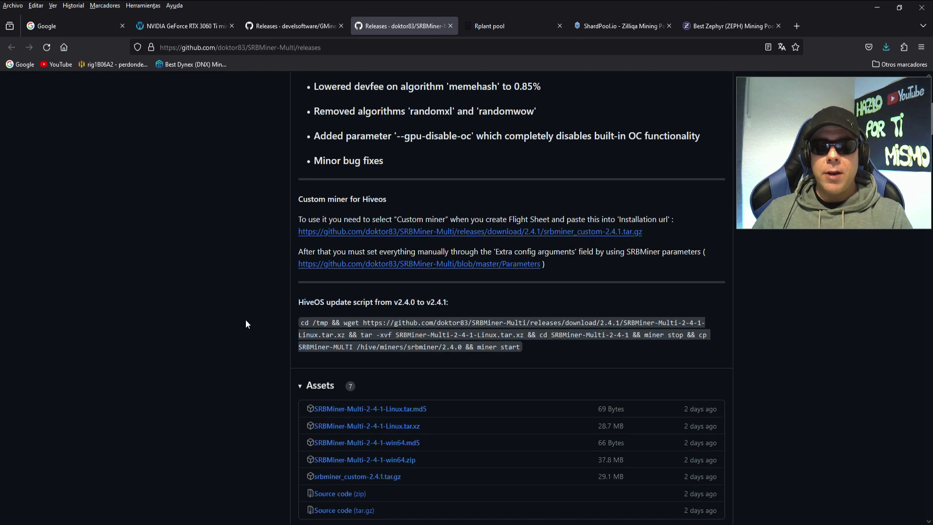
scroll(245, 324, "down", 1)
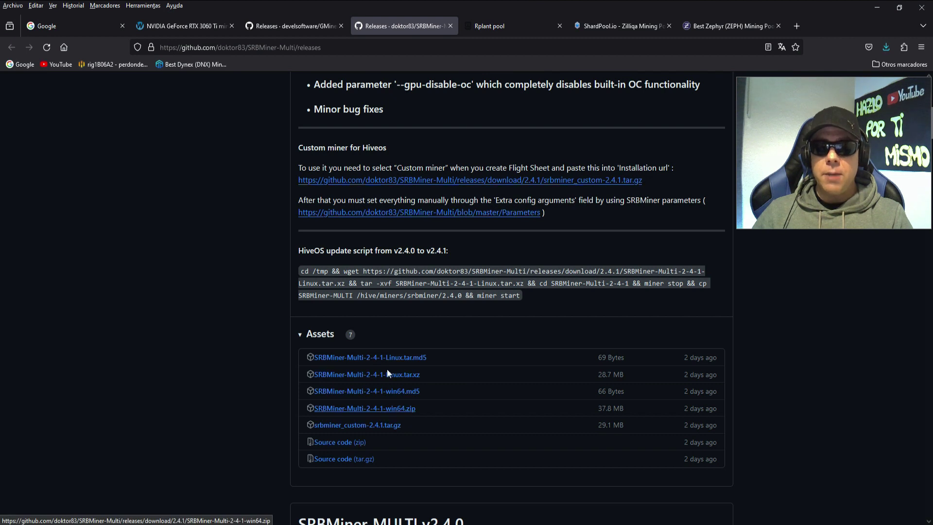
scroll(215, 333, "up", 5)
- Open the gminer_3_42_windows64 folder inside the desktop's pruebas folder and select the mine_ravencoin batch file
left_click(876, 7)
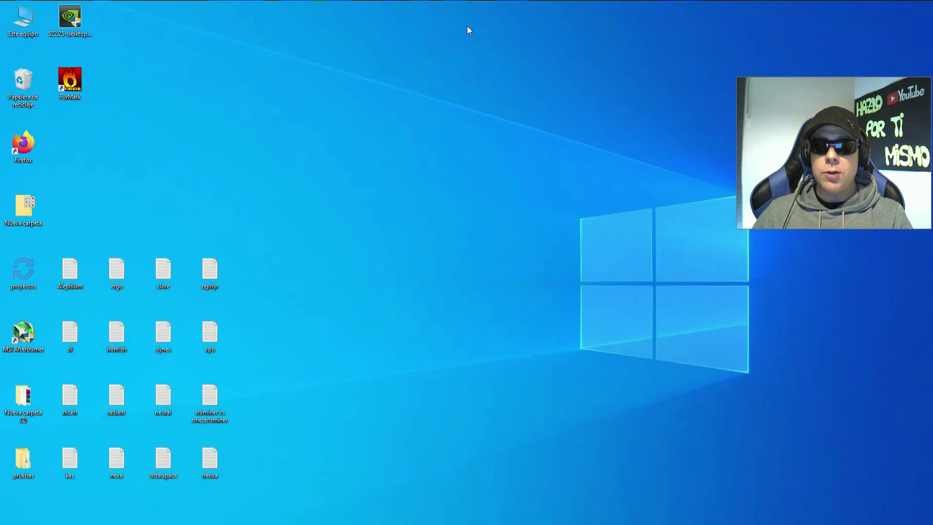
double_click(27, 462)
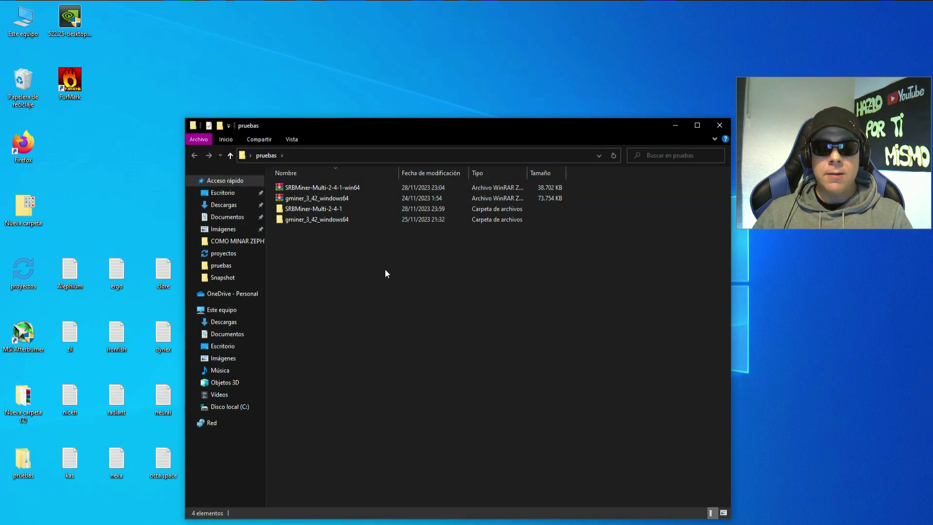
double_click(333, 220)
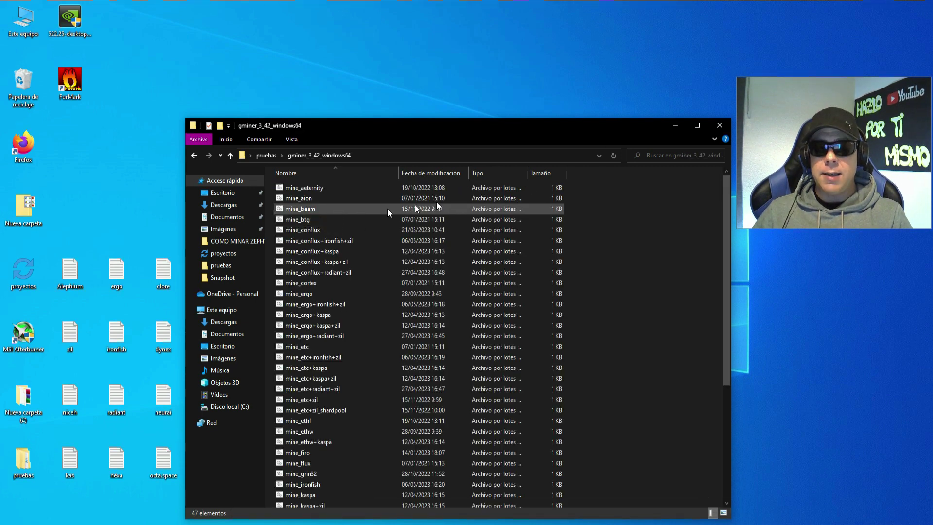
left_click_drag(727, 219, 665, 363)
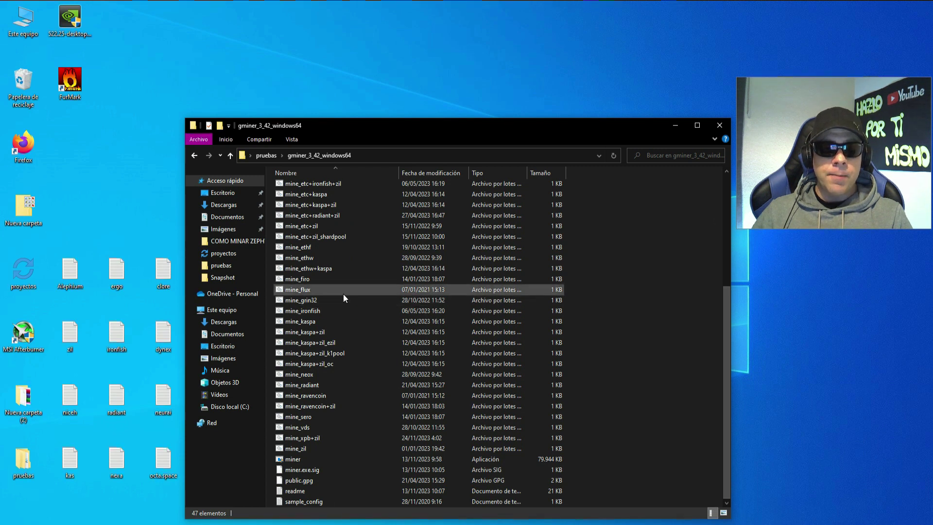
left_click(302, 396)
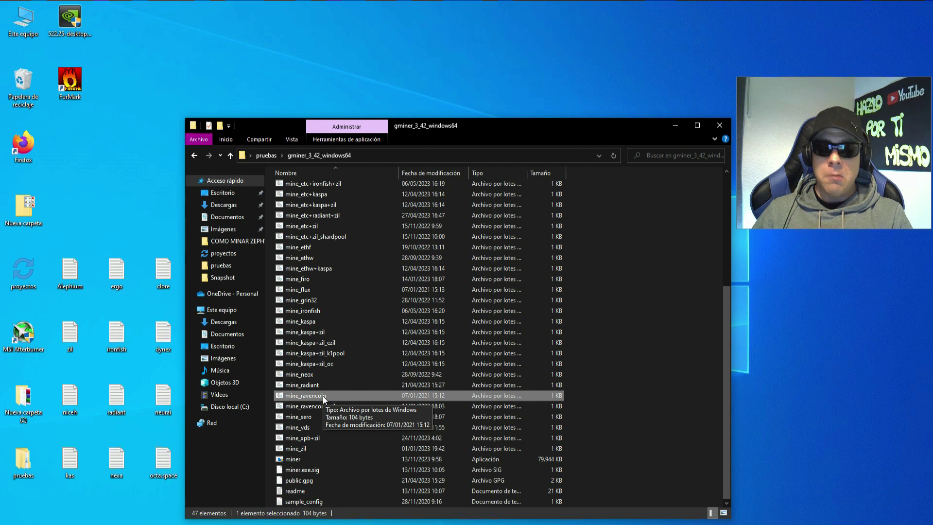
right_click(323, 395)
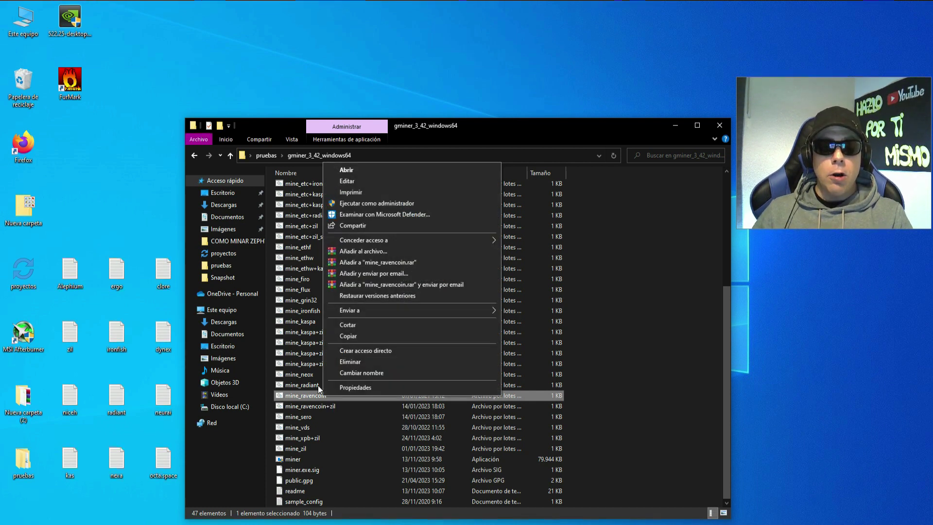
left_click(628, 373)
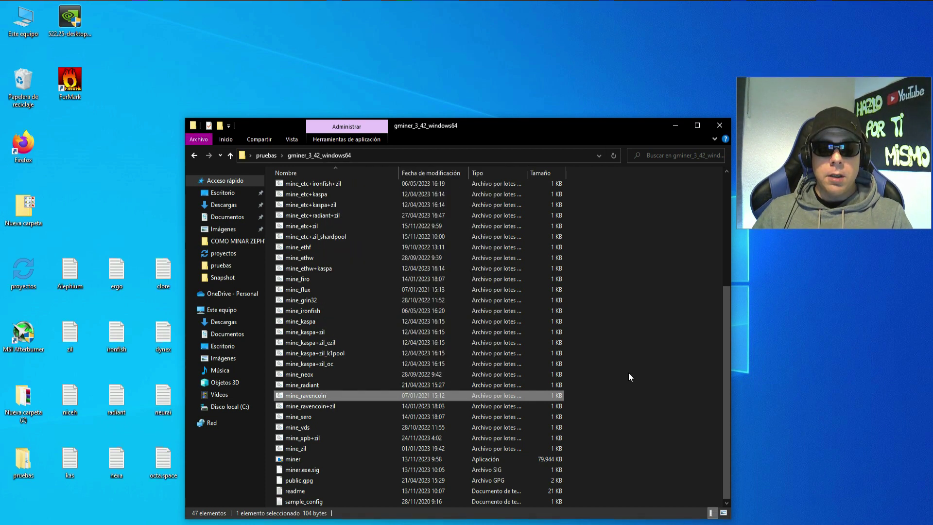
- Duplicate the mine_ravencoin batch file in the gminer_3_42_windows64 folder and rename the copy as mine_clore+zilliqa
right_click(628, 371)
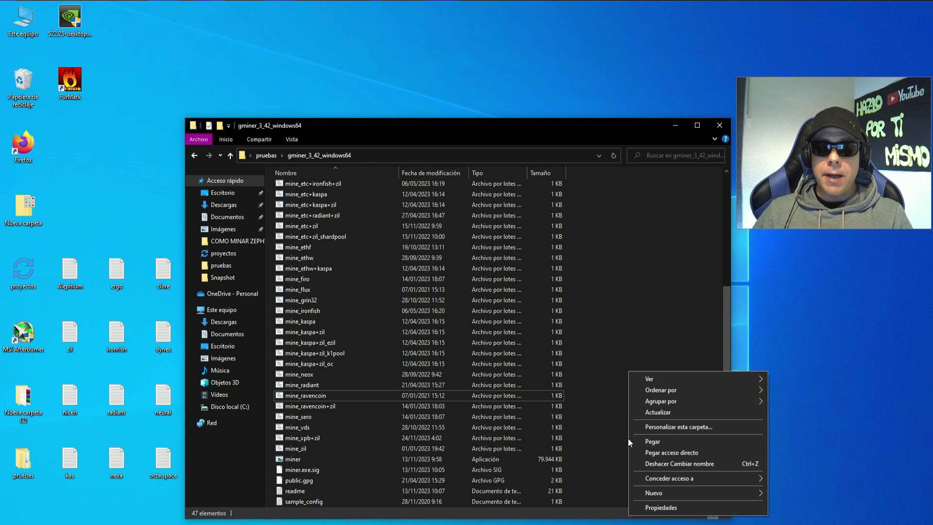
left_click(660, 441)
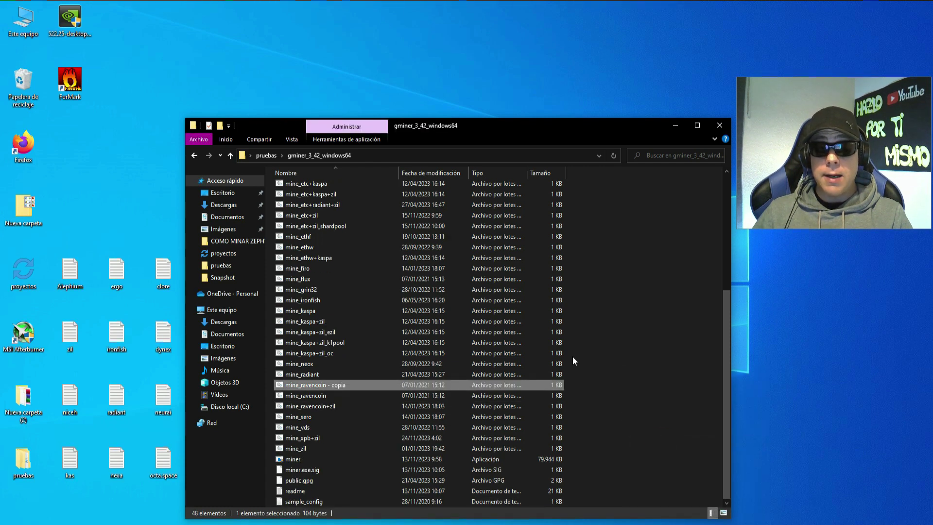
right_click(327, 383)
left_click(361, 359)
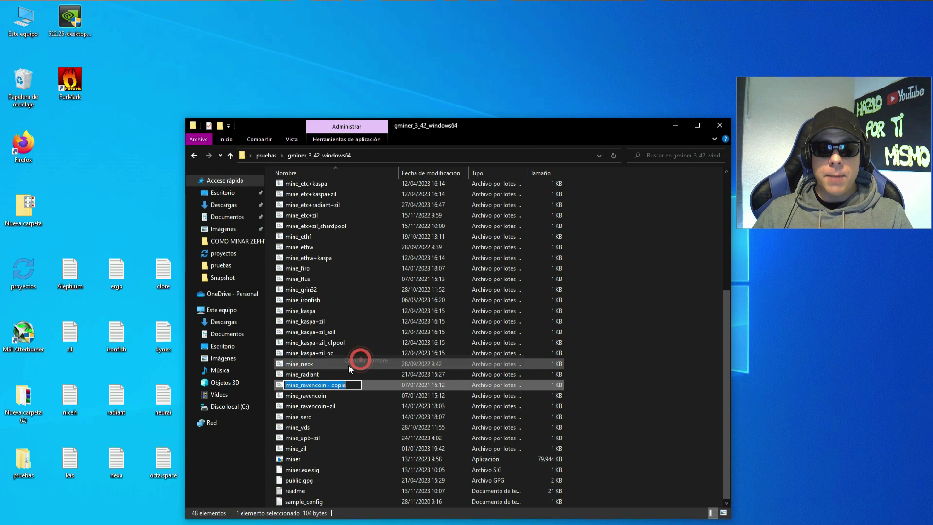
left_click(302, 385)
left_click_drag(301, 385, 348, 384)
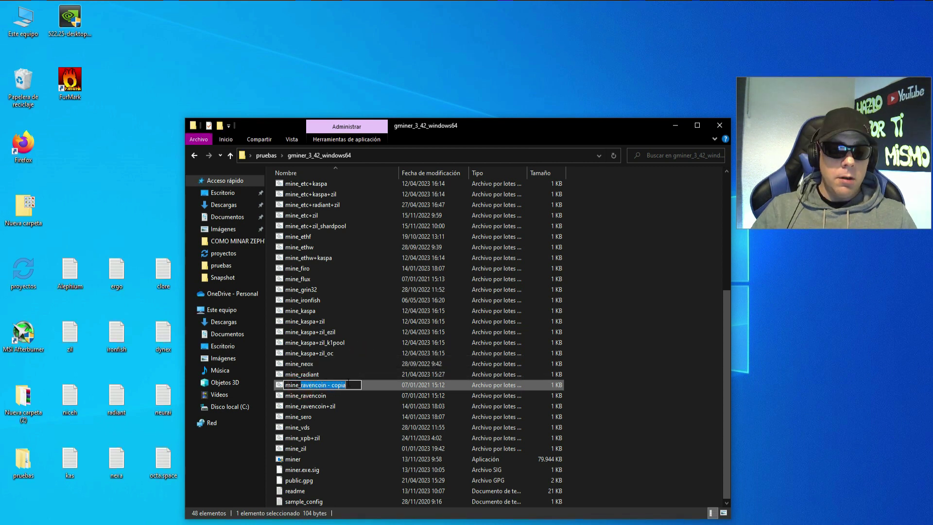
type("c")
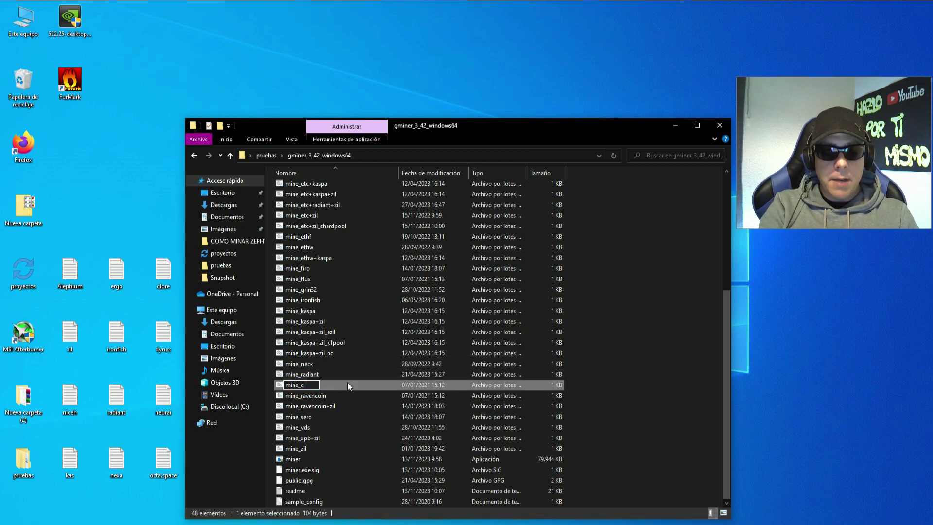
type("lore+zilliqa")
left_click(630, 345)
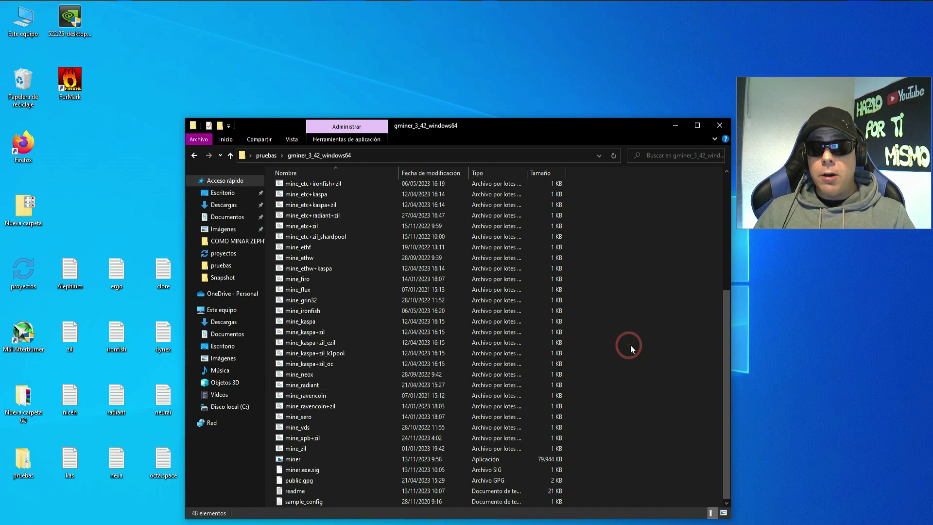
- Open the mine_clore+zilliqa batch file for editing in Notepad
scroll(585, 345, "up", 3)
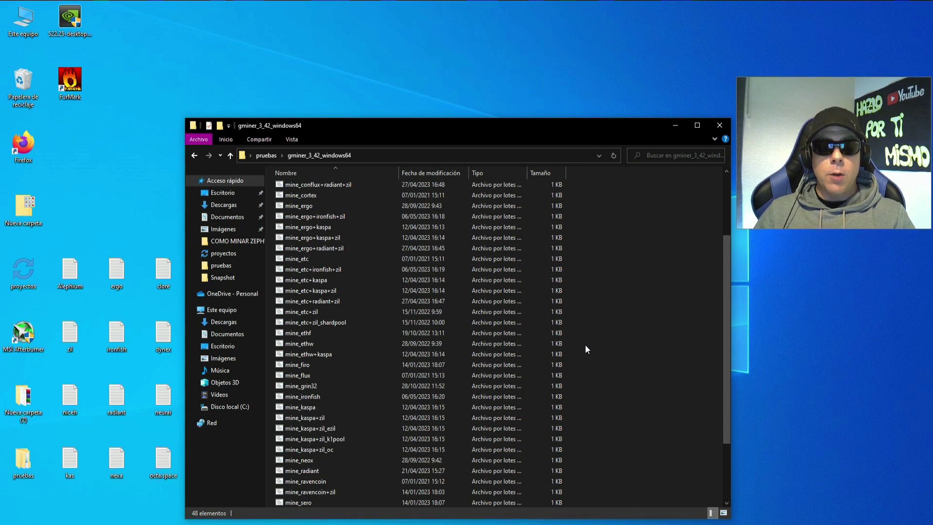
scroll(585, 345, "up", 3)
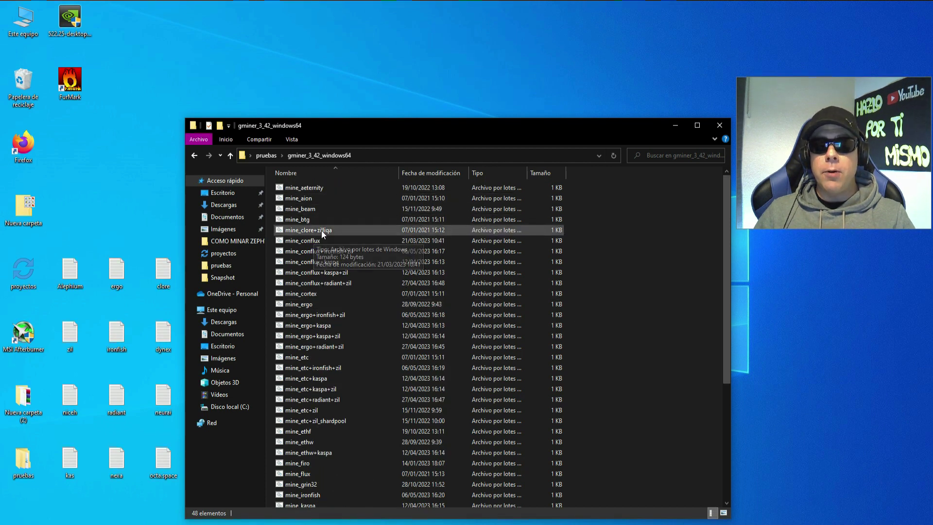
left_click(322, 231)
right_click(322, 231)
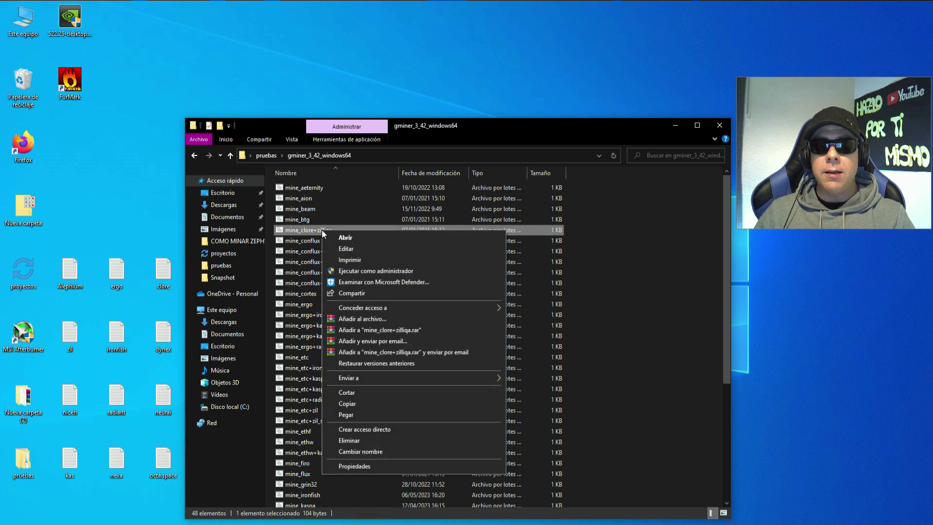
left_click(354, 248)
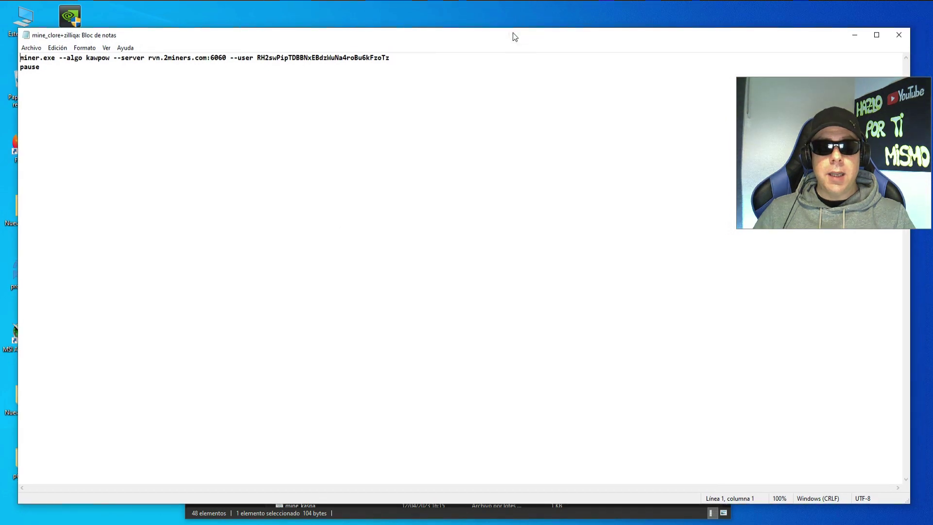
- Replace the miner line above pause with the copied kawpow command for stratum-eu.rplant.xyz:17083, including the NiceHash zilserver, worker 3060ti and the clock settings
left_click(54, 64)
left_click(46, 63)
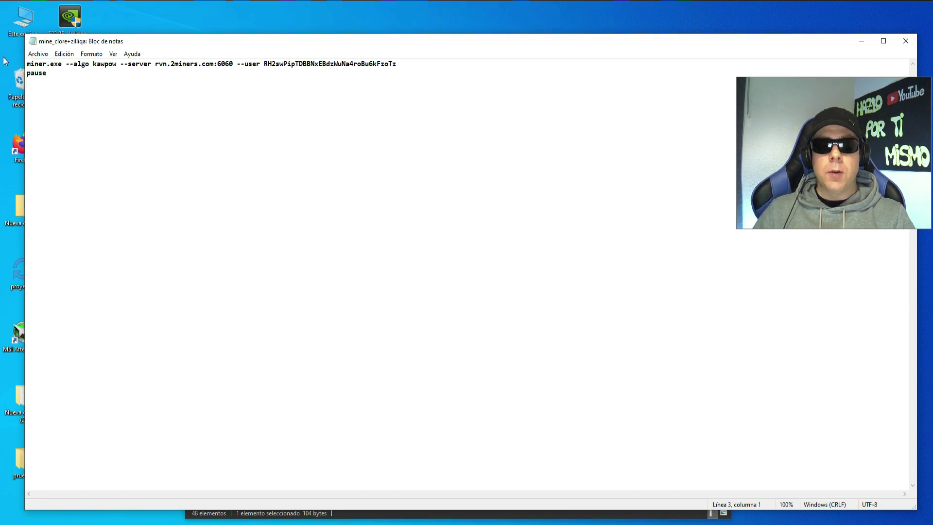
left_click_drag(27, 64, 421, 61)
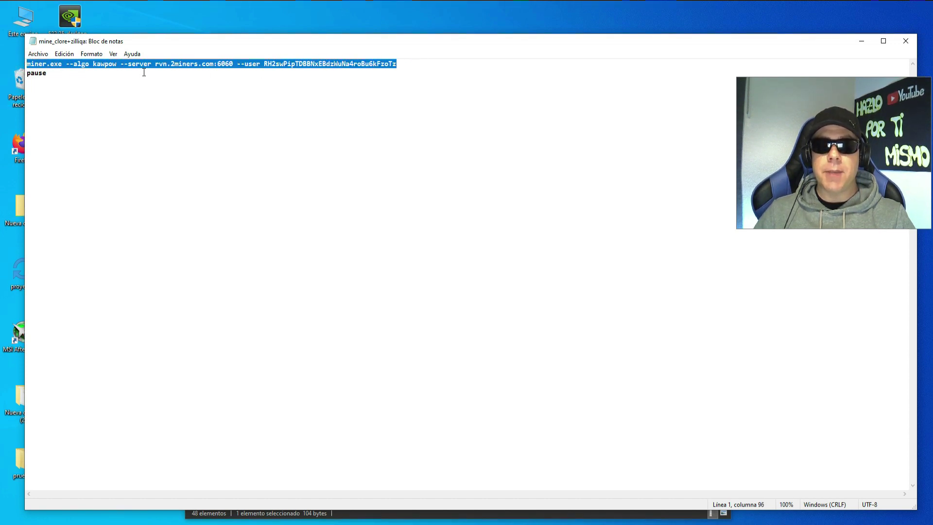
key("Delete")
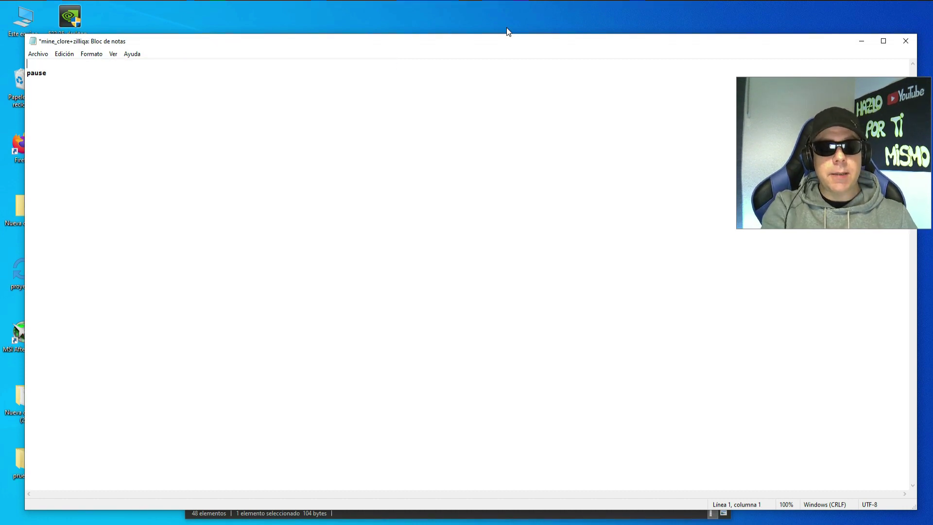
key("ctrl+v")
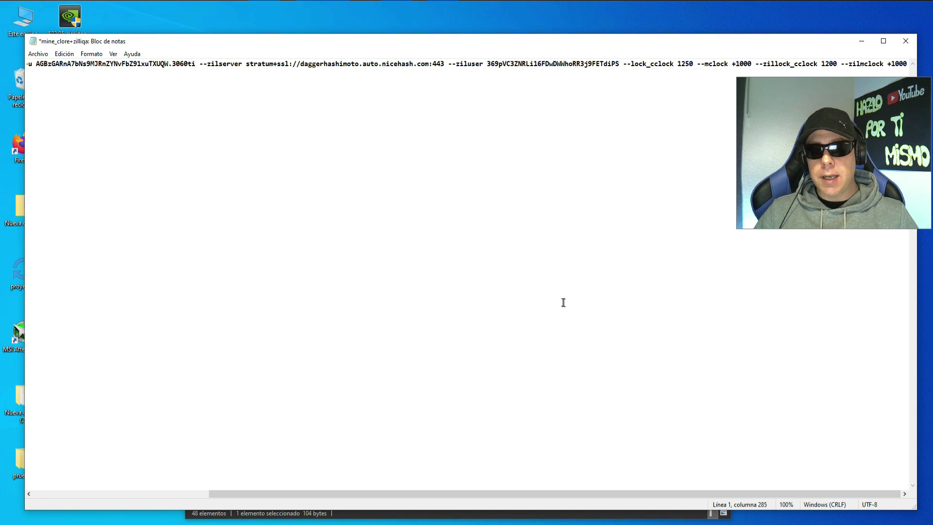
left_click_drag(451, 492, 258, 476)
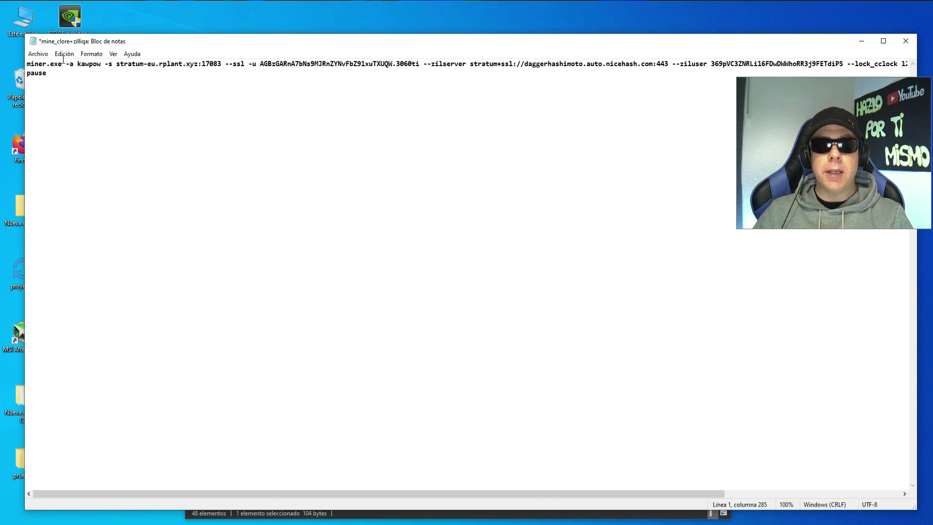
- Point out the kawpow algorithm and highlight the pool server stratum-eu.rplant.xyz:17083 in the command
double_click(81, 64)
left_click(117, 65)
left_click_drag(117, 66, 221, 60)
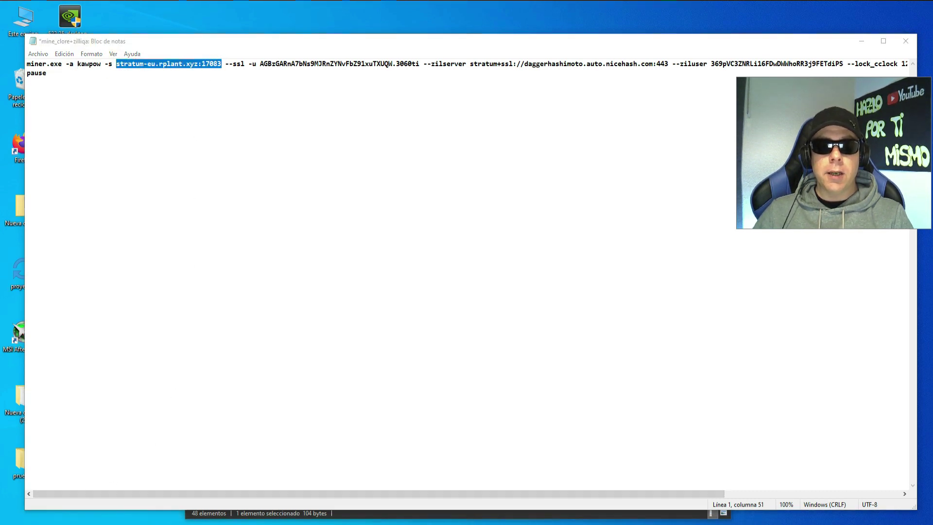
- Switch to Firefox and examine the region options and CLORE server address in Rplant pool's miner config for gminer on Windows
key("alt+Tab")
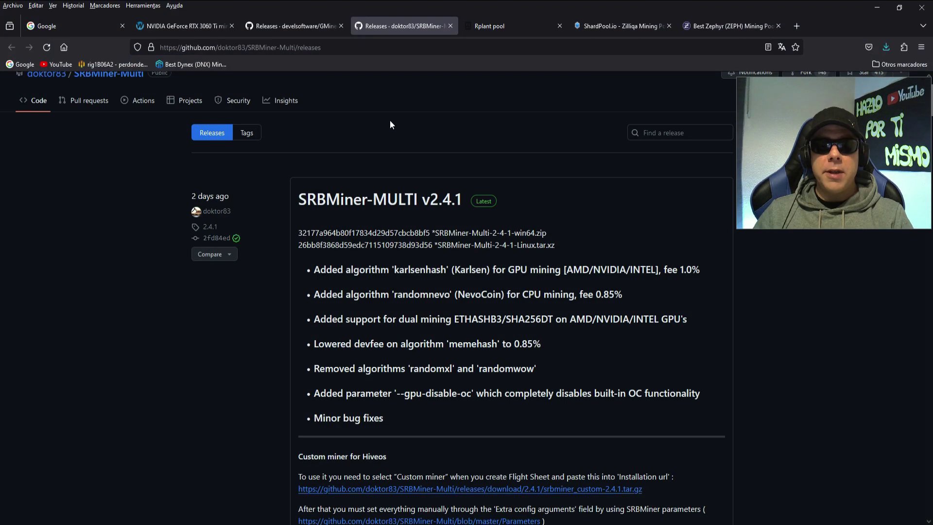
left_click(537, 21)
scroll(444, 222, "up", 8)
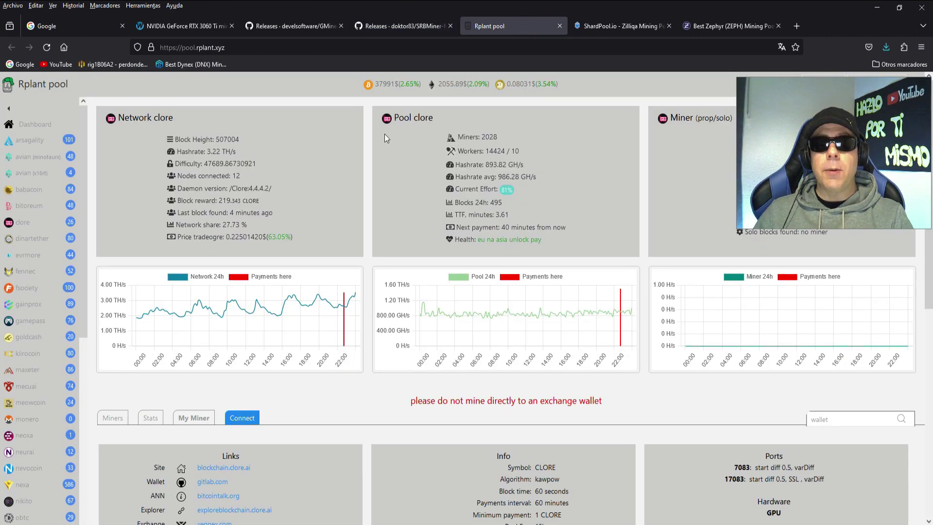
scroll(719, 302, "down", 7)
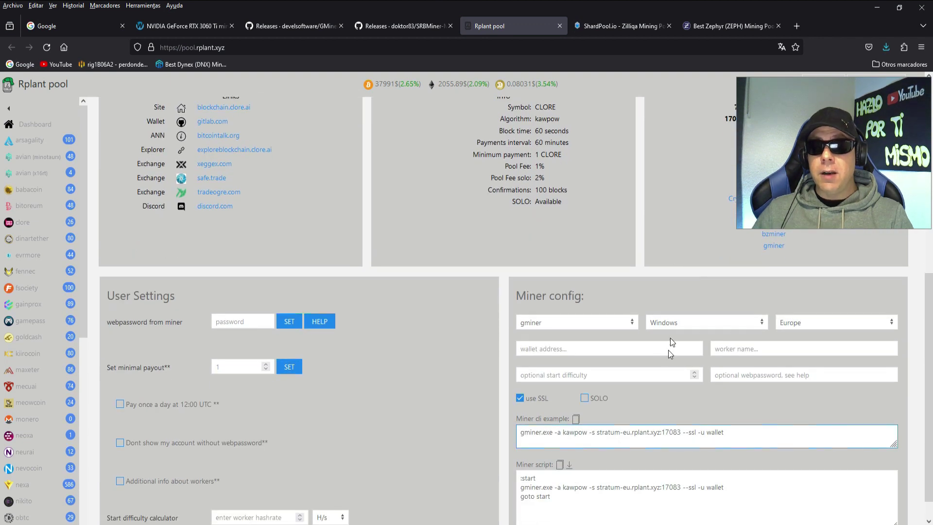
scroll(668, 370, "down", 1)
left_click(879, 293)
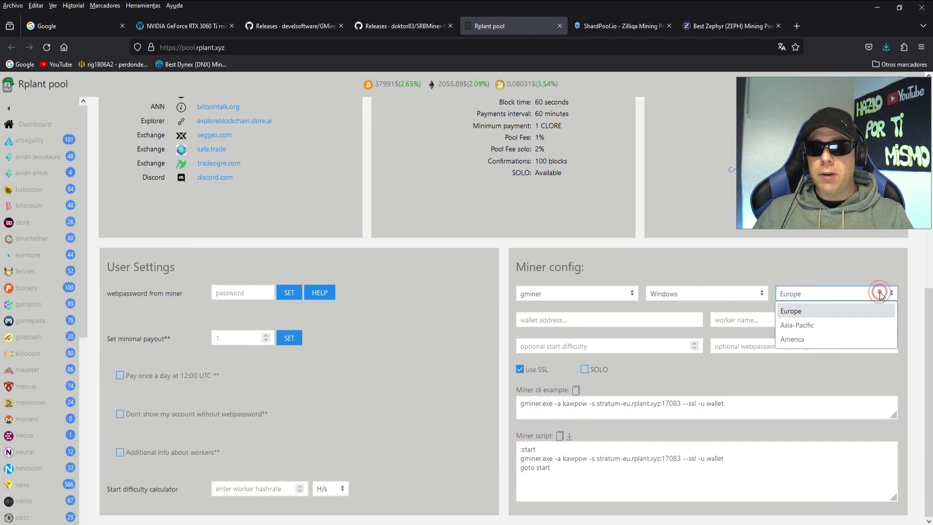
left_click(869, 293)
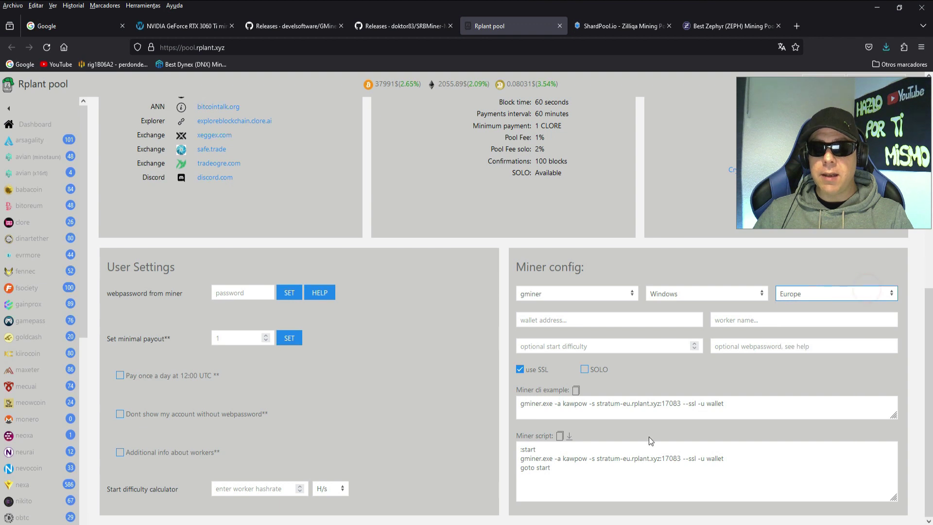
left_click_drag(596, 403, 678, 399)
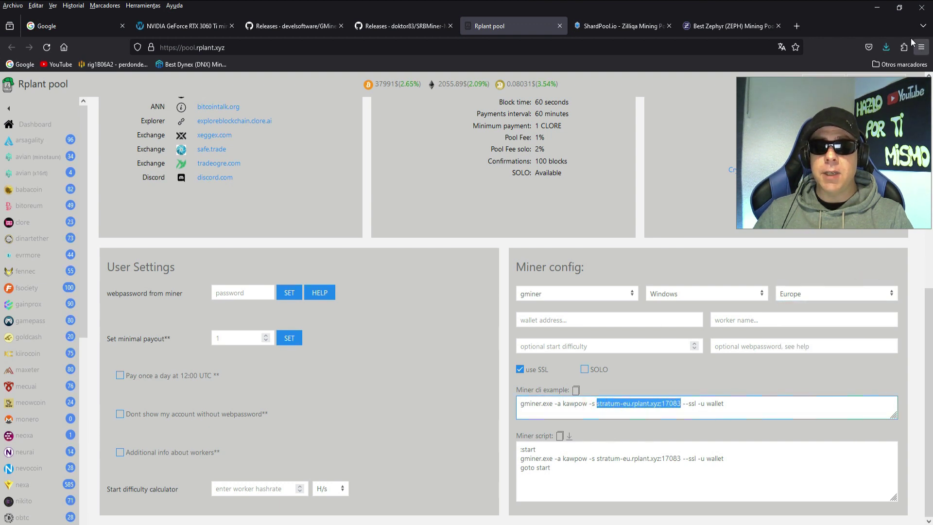
- Return to the mine_clore+zilliqa file in Notepad and highlight the Rplant server address after the -s parameter
left_click(877, 7)
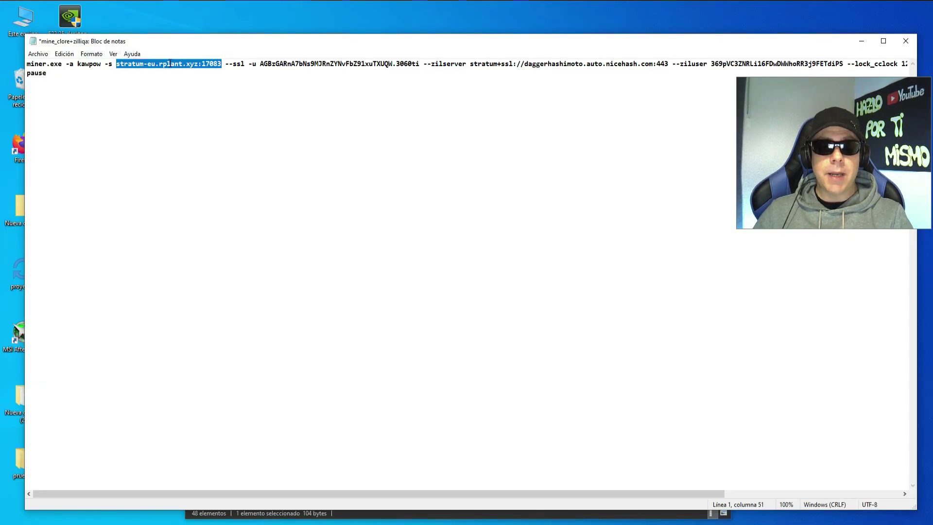
left_click(173, 65)
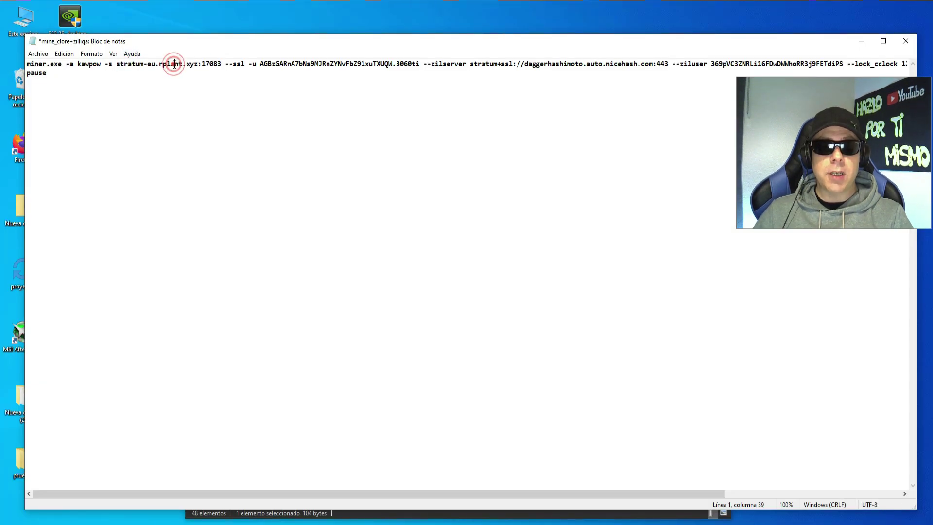
left_click(119, 64)
left_click_drag(119, 64, 220, 60)
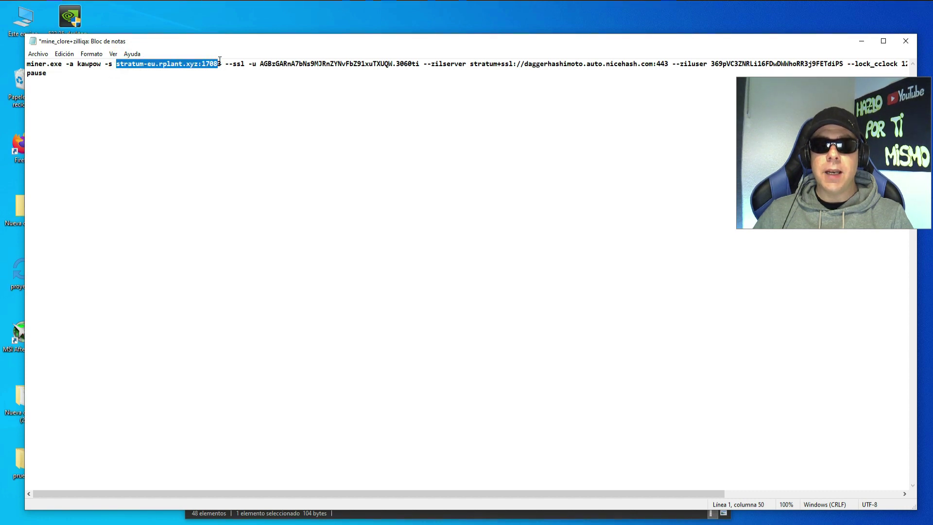
left_click(214, 60)
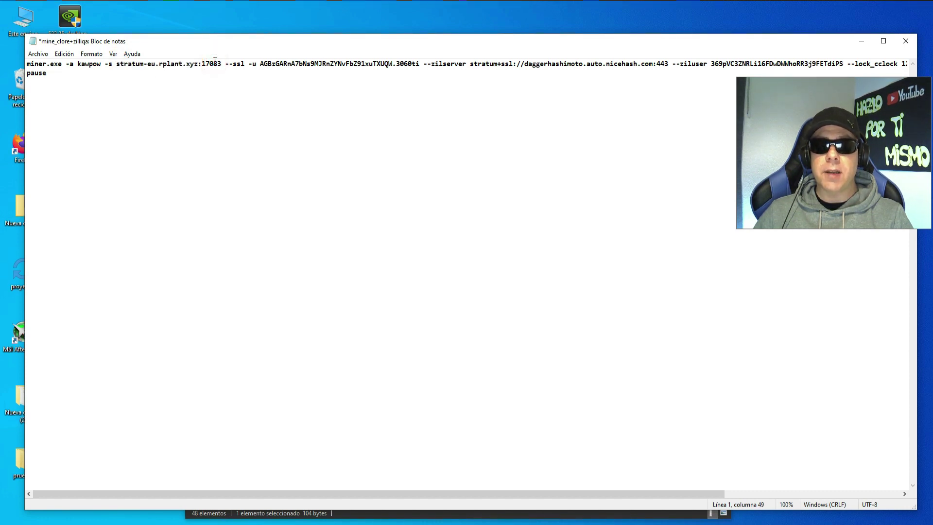
- Highlight the CLORE wallet address and the worker name 3060ti in the command
left_click_drag(259, 64, 392, 64)
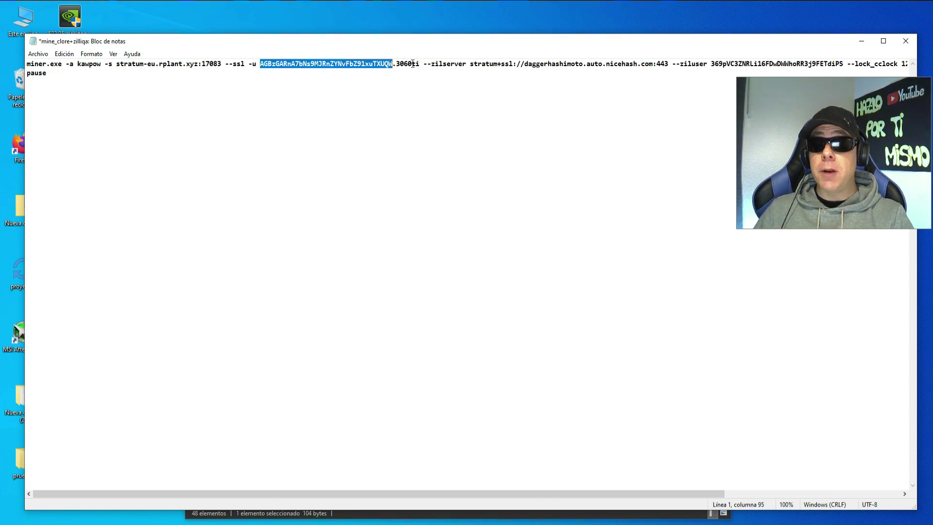
left_click(391, 62)
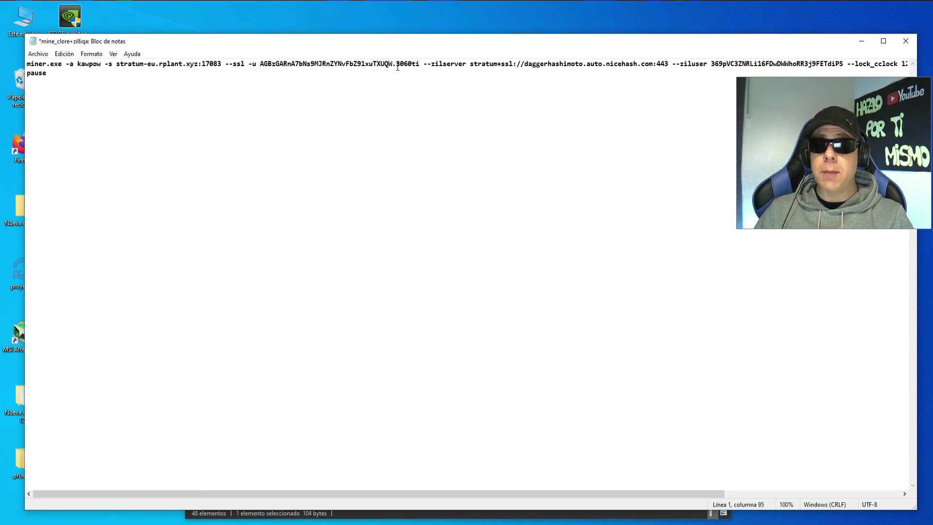
left_click_drag(396, 63, 420, 63)
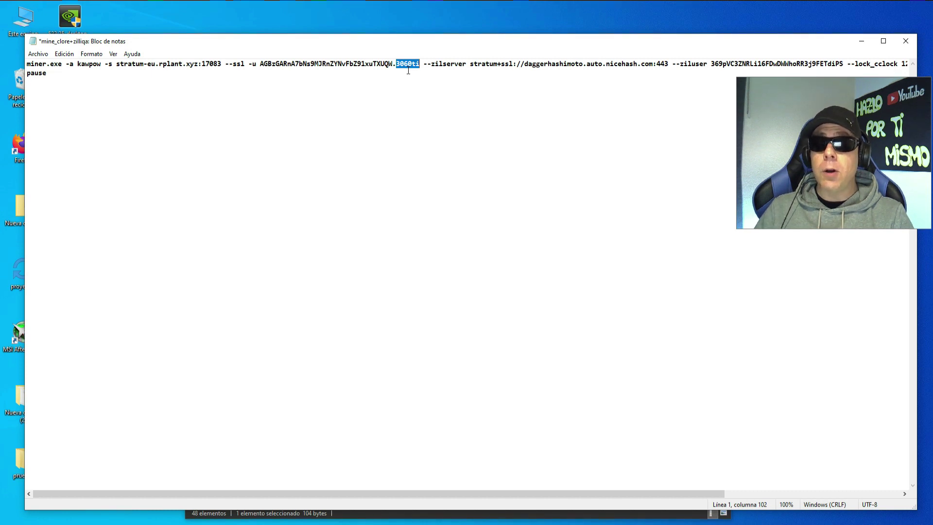
- Highlight the --zilserver parameter and its address stratum+ssl://daggerhashimoto.auto.nicehash.com:443
left_click(433, 65)
left_click_drag(424, 62, 468, 63)
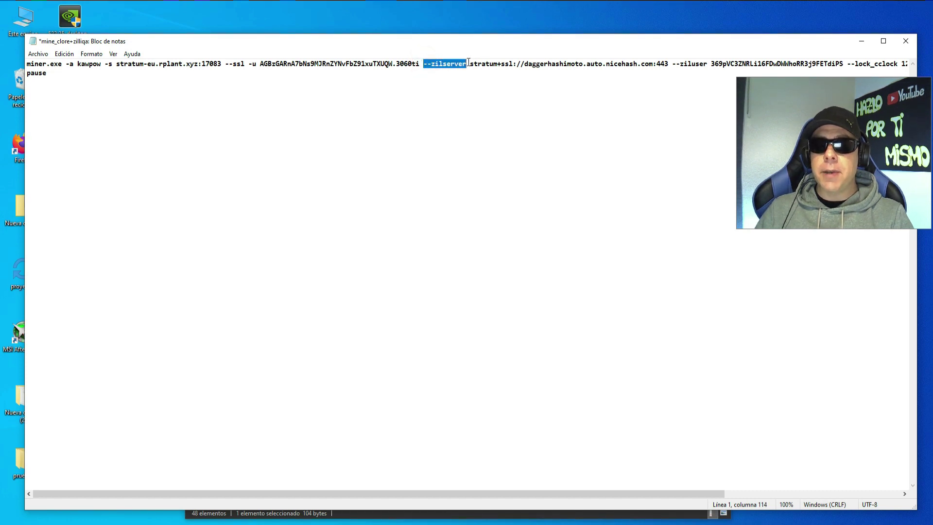
left_click(481, 63)
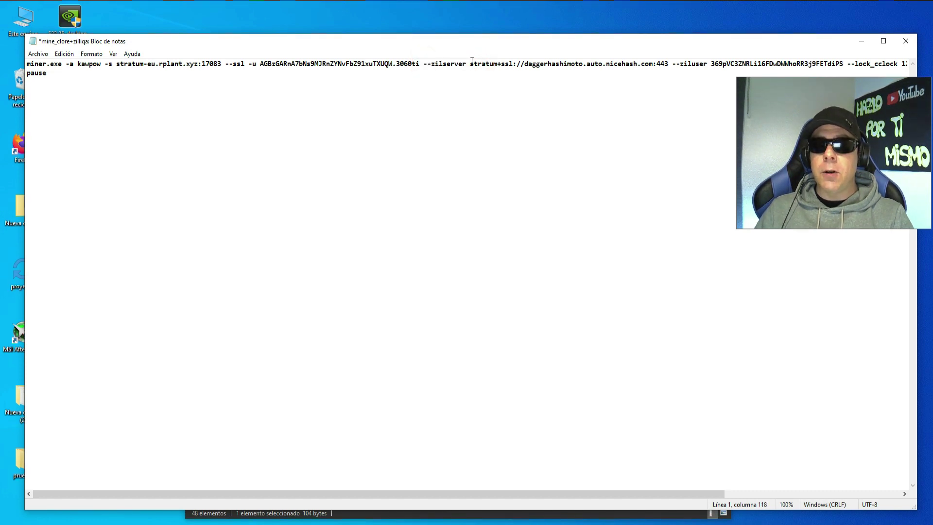
left_click_drag(469, 64, 669, 64)
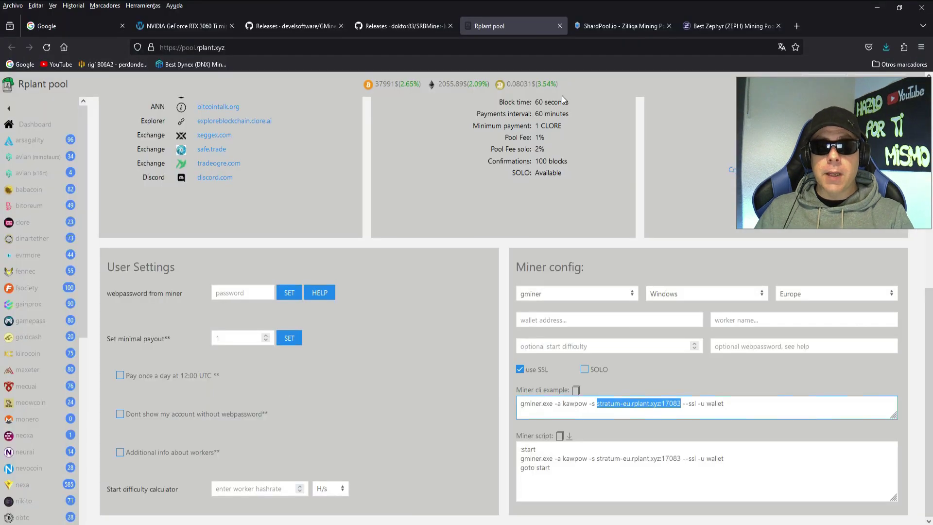
- Switch to the ShardPool page in Firefox, review the miner location options and highlight the server eu1-zil.shardpool.io:3333 in the generated script
left_click(620, 24)
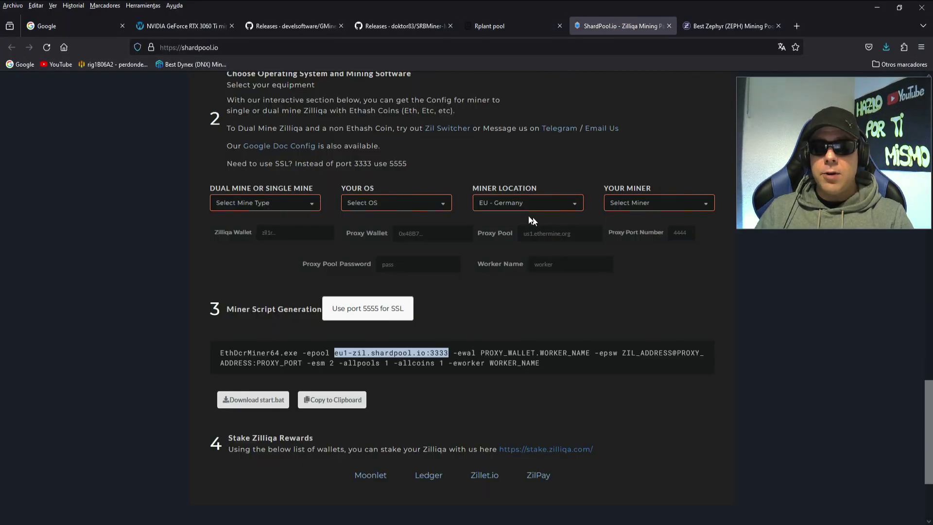
left_click(540, 203)
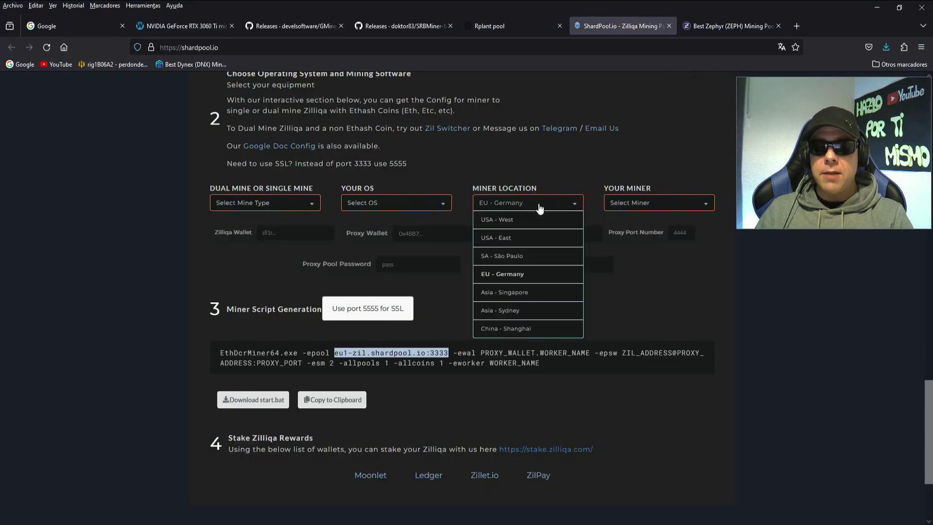
left_click(566, 202)
left_click(339, 351)
left_click_drag(334, 351, 444, 353)
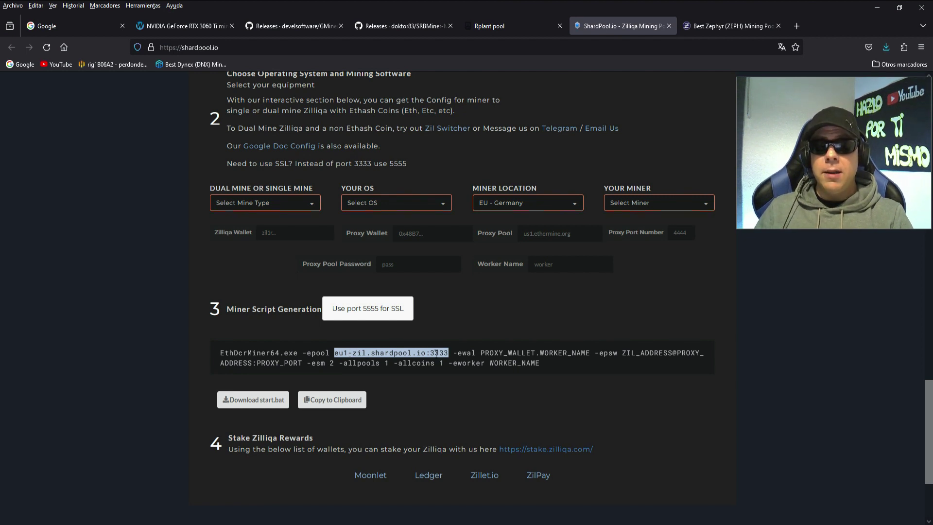
- Return to the mine_clore+zilliqa file in Notepad and highlight the wallet address after the --ziluser parameter
left_click(882, 7)
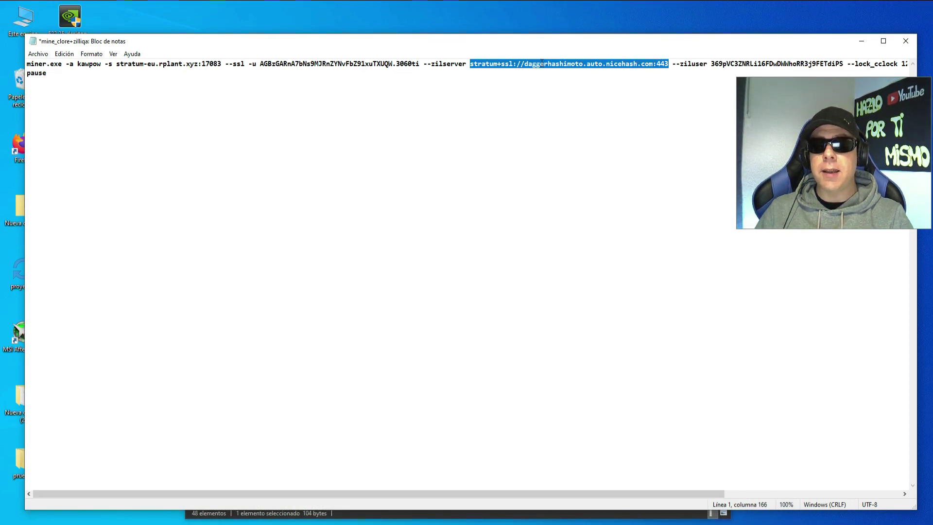
left_click(488, 63)
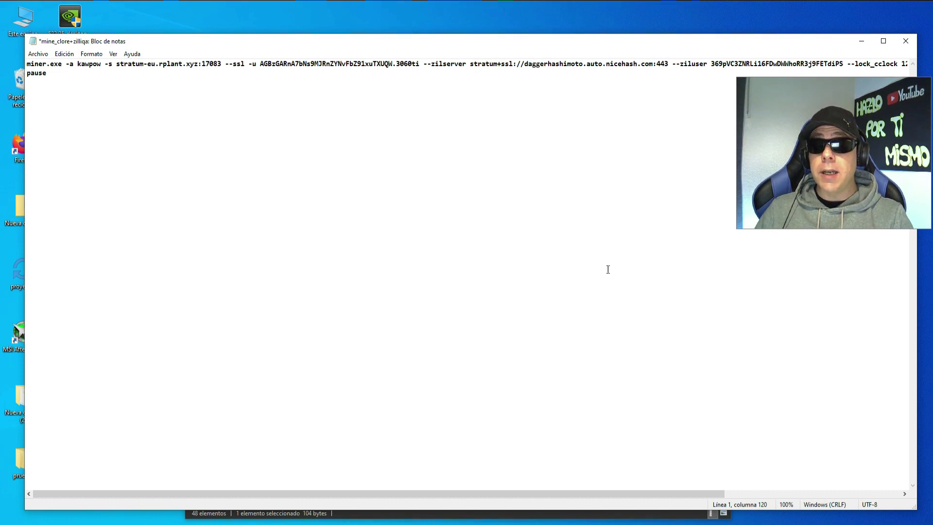
left_click_drag(539, 63, 590, 64)
left_click_drag(606, 494, 773, 494)
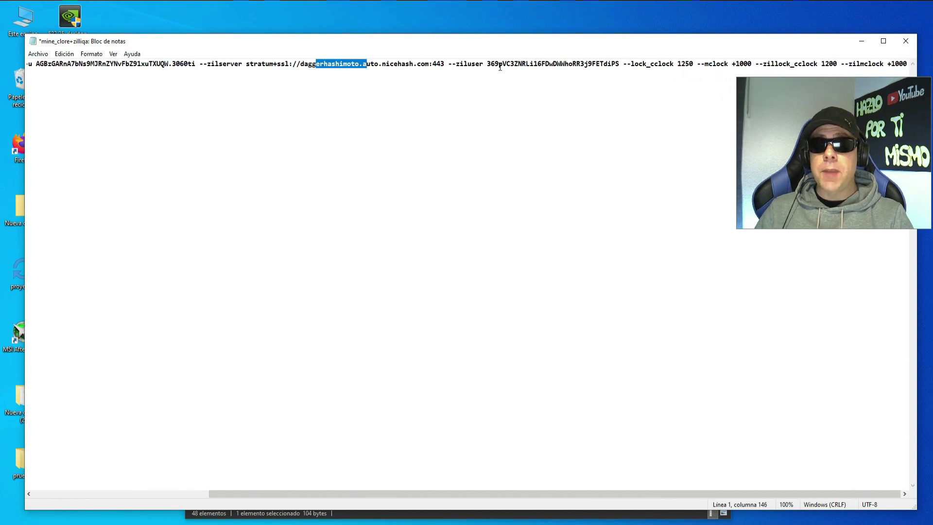
left_click_drag(446, 63, 620, 64)
left_click(477, 64)
left_click(486, 64)
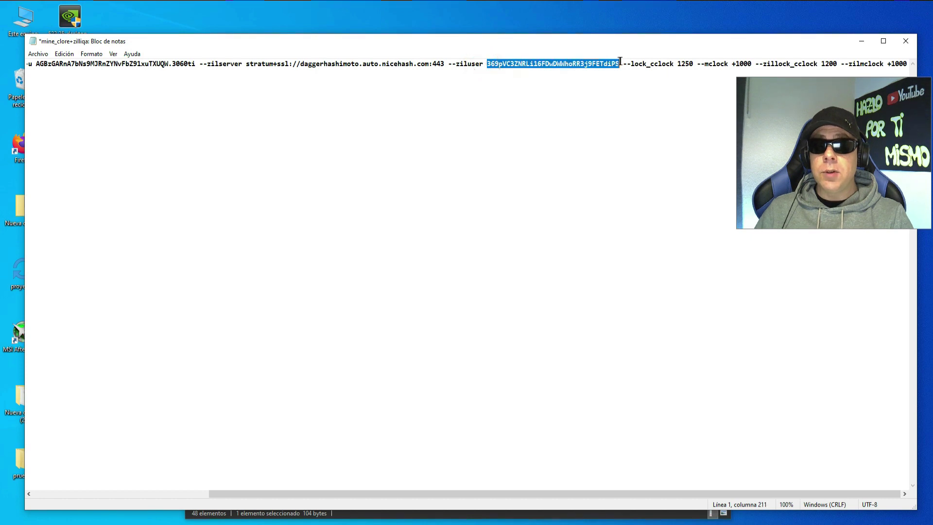
- Append the worker name .3060ti to the wallet address after the --ziluser parameter
left_click(588, 64)
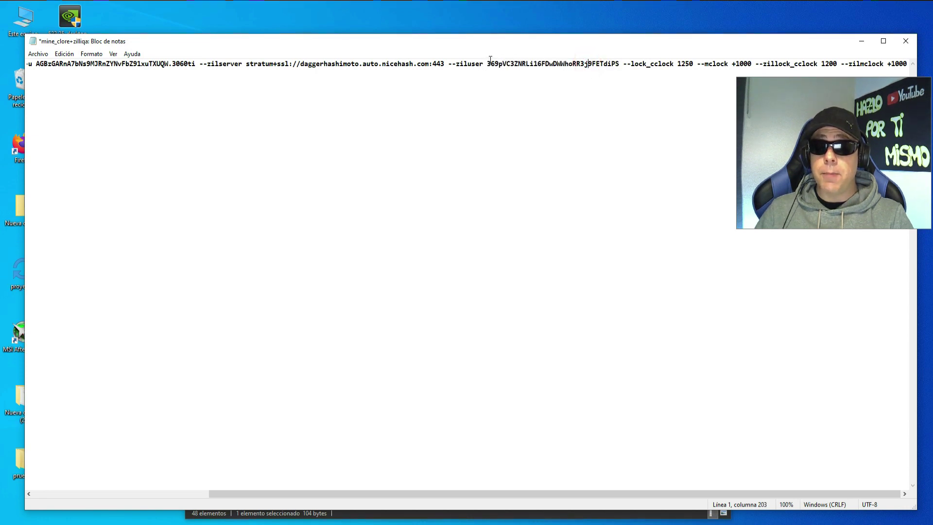
left_click_drag(487, 64, 620, 64)
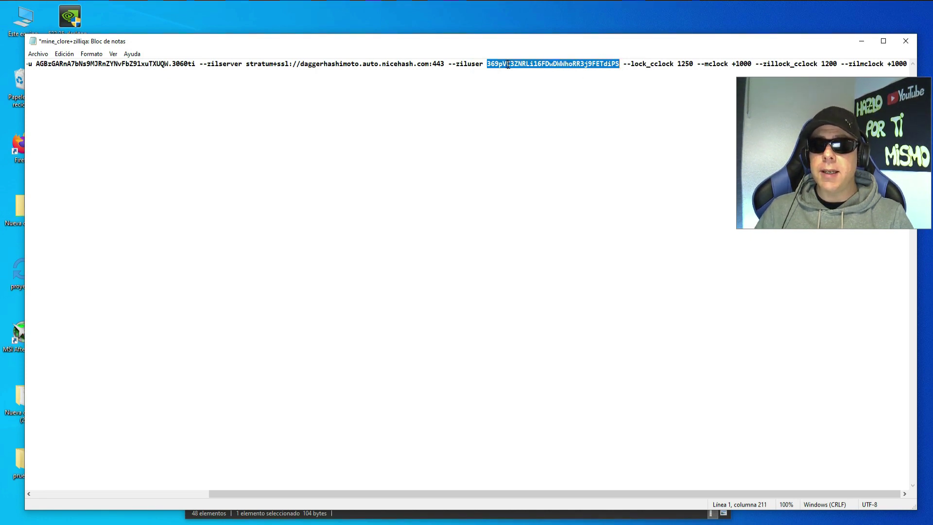
left_click(622, 59)
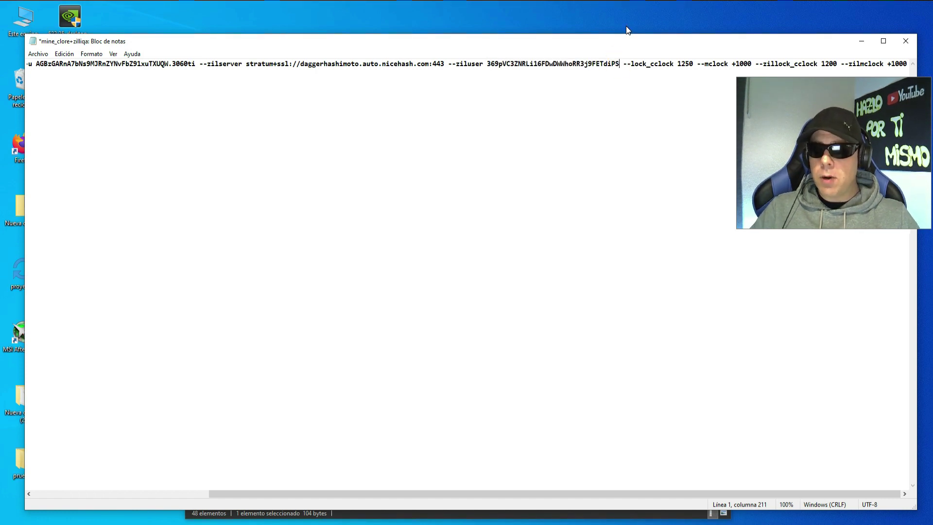
type(".30")
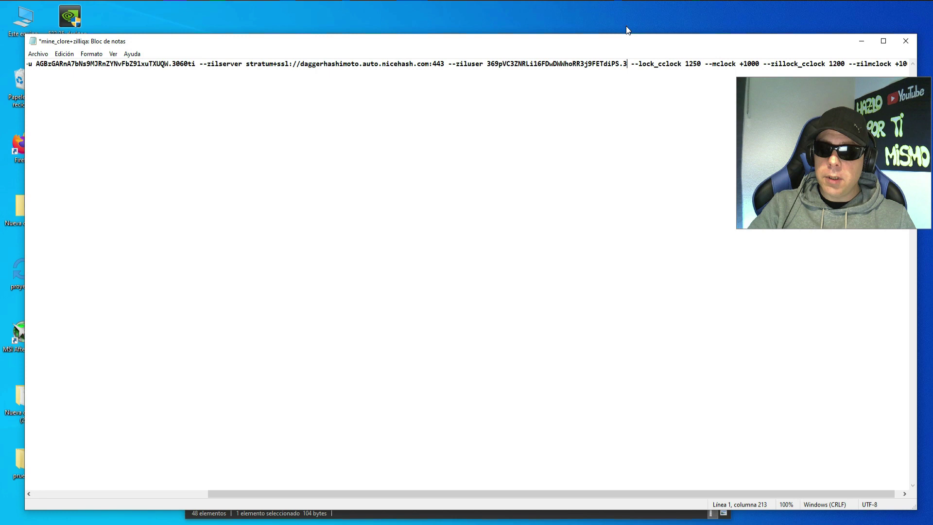
type("60ti")
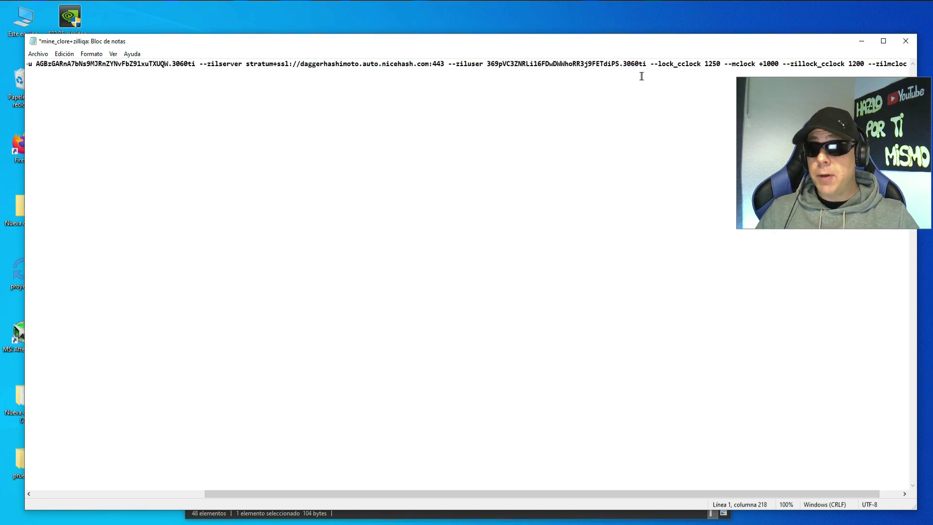
- Highlight the CLORE overclock parameters --lock_cclock 1250 and --mclock +1000 in the mining command
left_click_drag(632, 496, 680, 492)
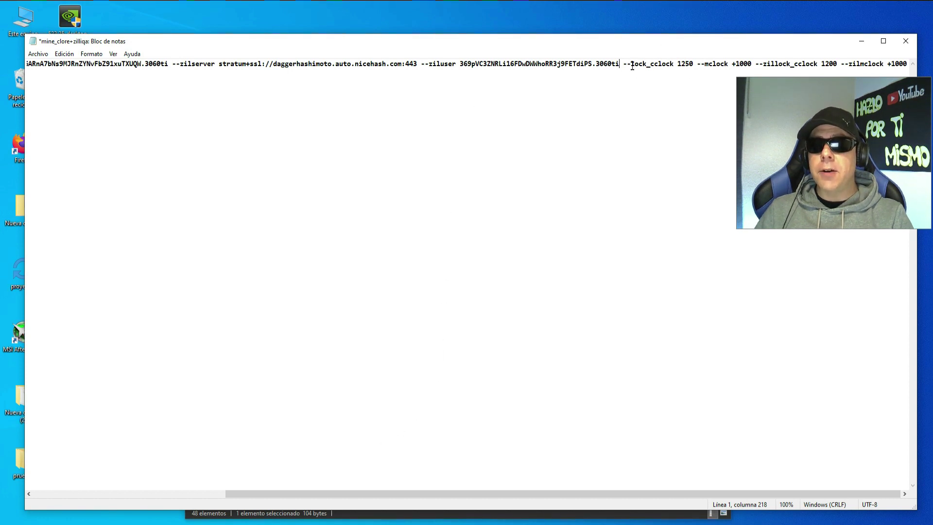
left_click_drag(635, 65, 674, 65)
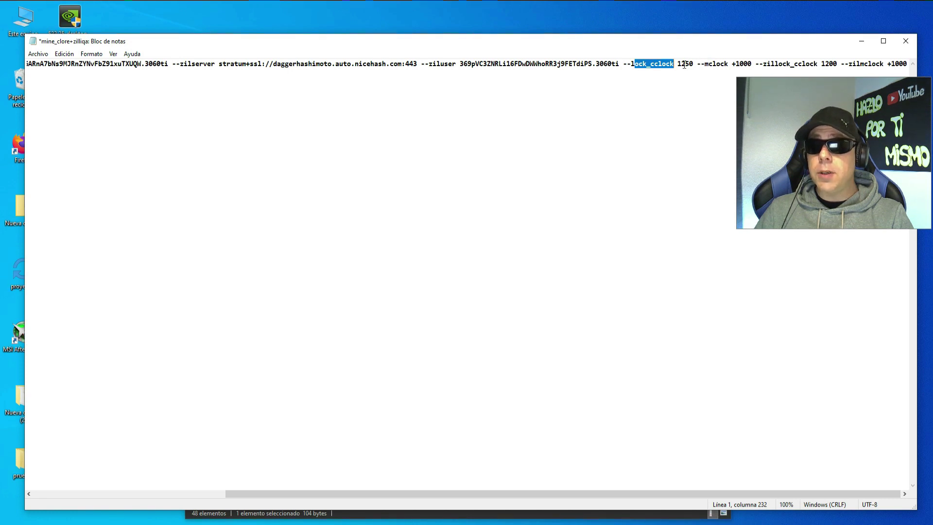
double_click(682, 64)
left_click(685, 65)
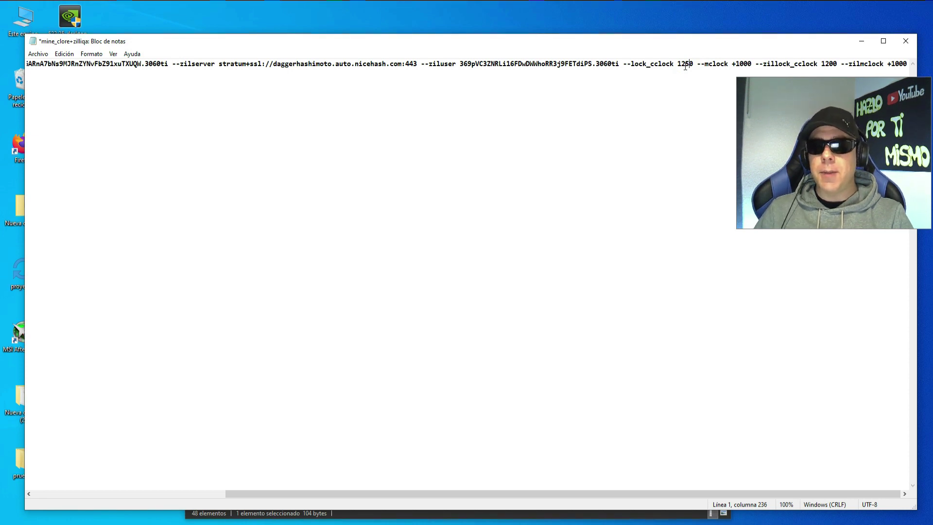
left_click_drag(682, 64, 686, 63)
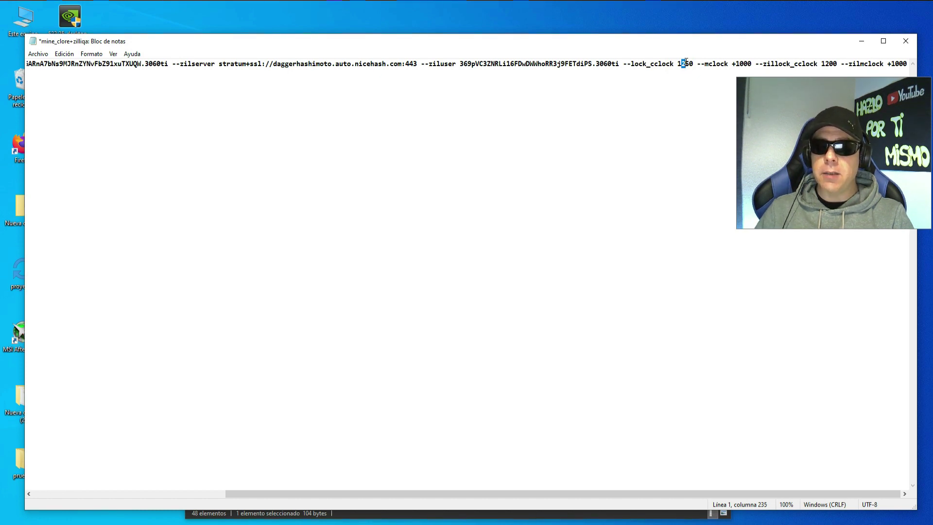
left_click(677, 64)
left_click_drag(676, 64, 692, 66)
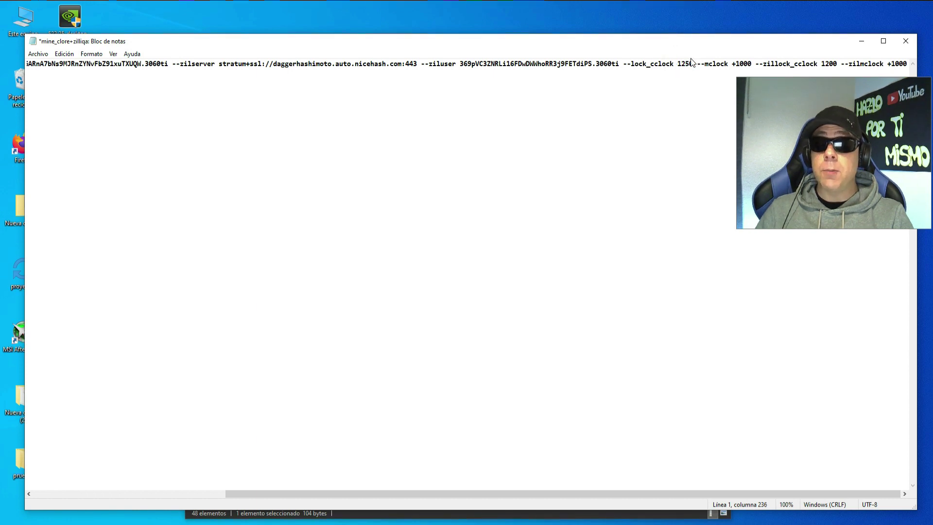
left_click_drag(681, 64, 689, 62)
left_click(688, 61)
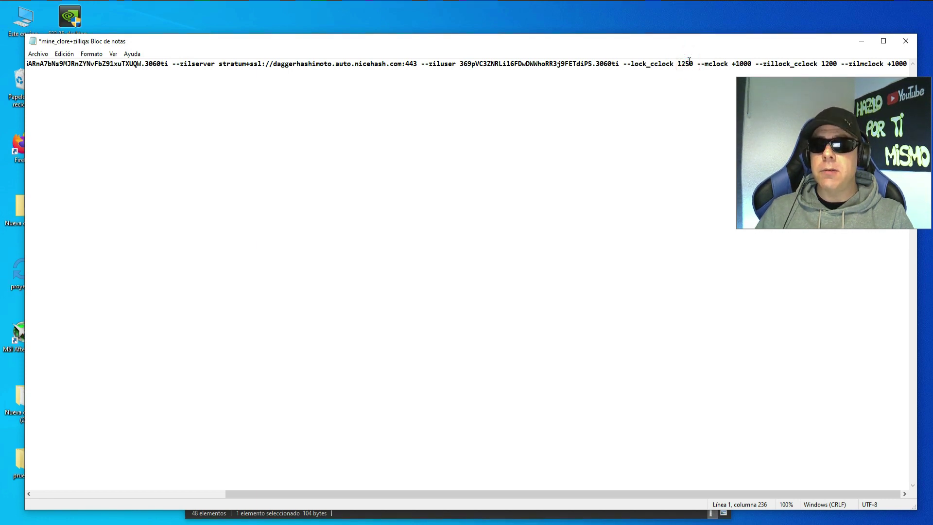
double_click(688, 62)
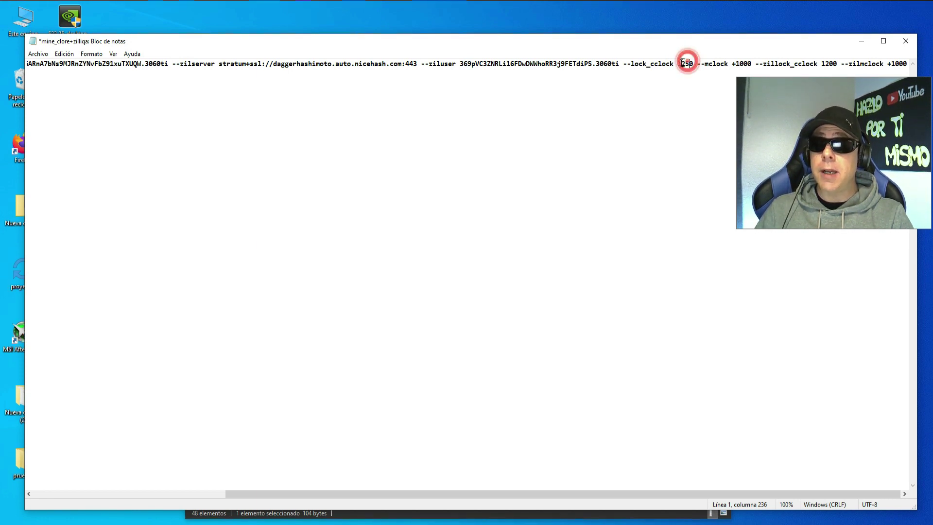
left_click(690, 62)
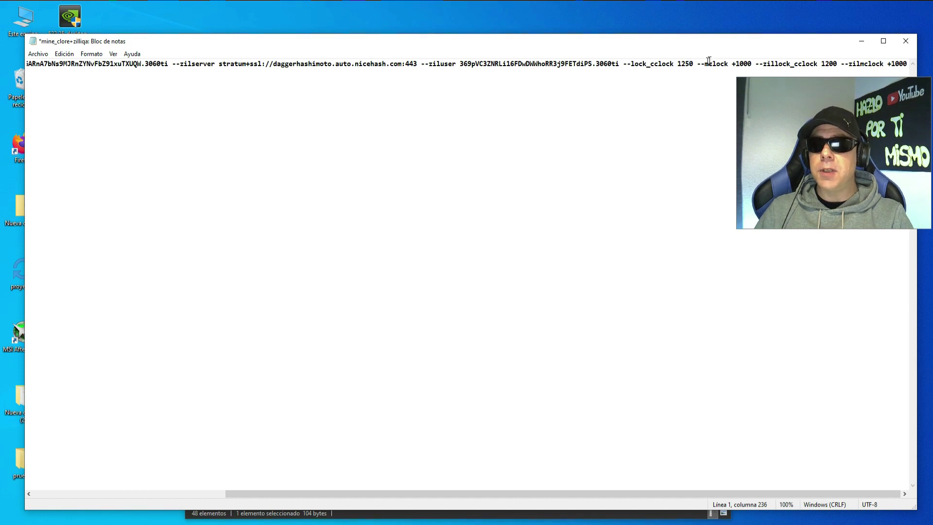
left_click_drag(704, 62, 732, 64)
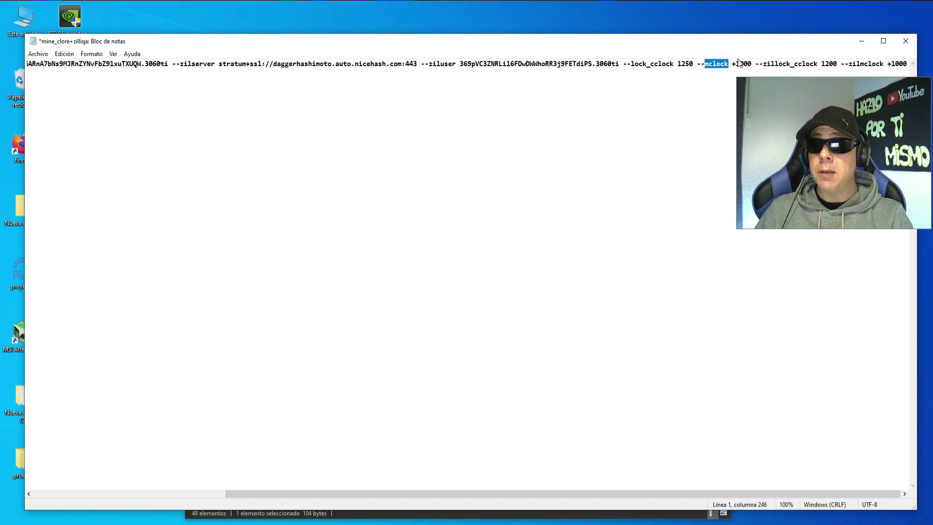
left_click_drag(732, 62, 752, 61)
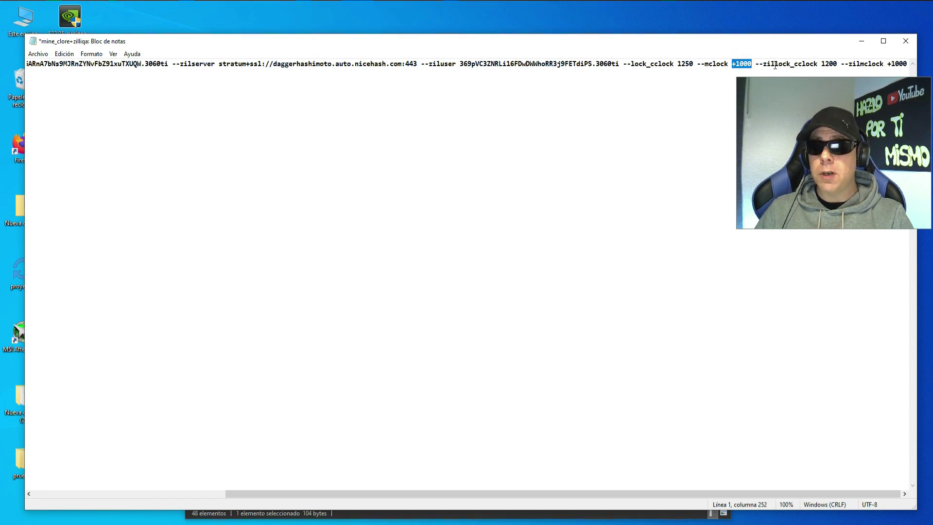
- Review the Zilliqa overclock parameters --zillock_cclock 1200 and --zilmclock +1000 at the end of the command
key("Right")
key("Right")
key("Right")
key("Right")
key("Right")
key("Right")
key("Right")
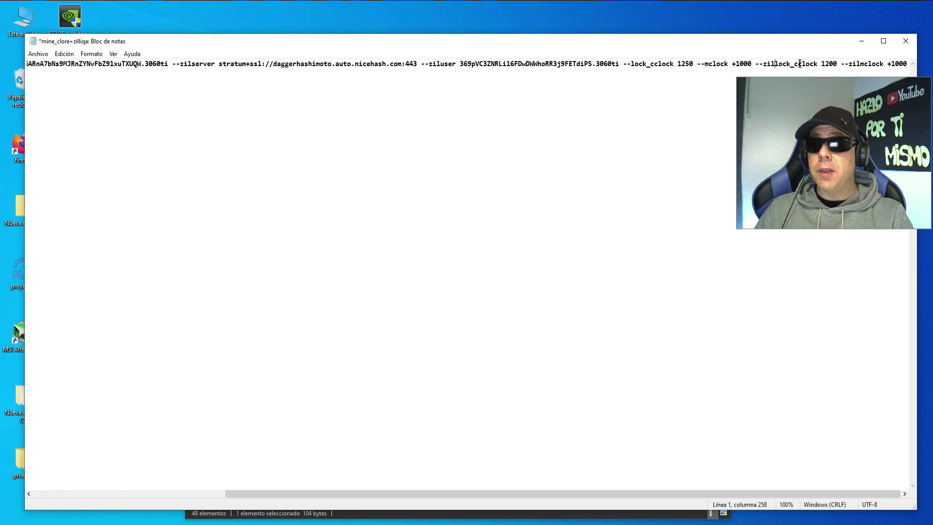
left_click(831, 63)
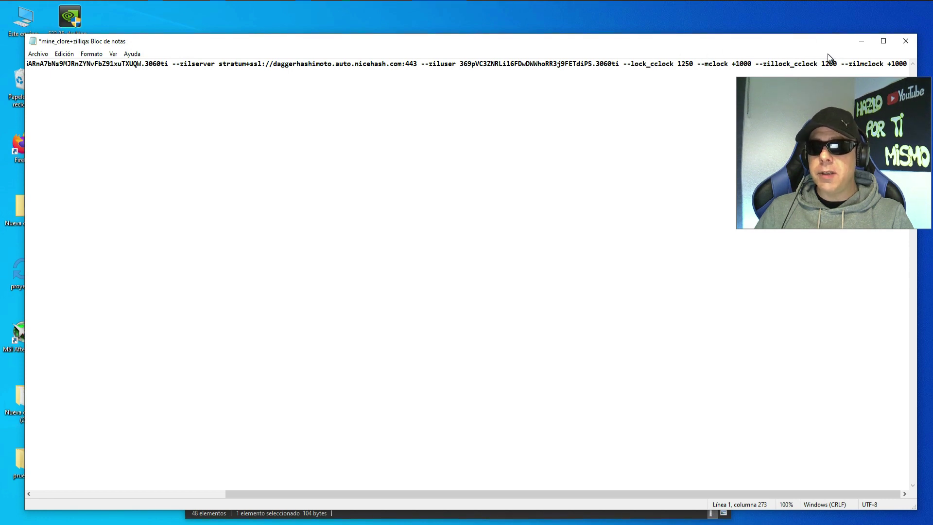
key("shift+Left")
left_click(829, 64)
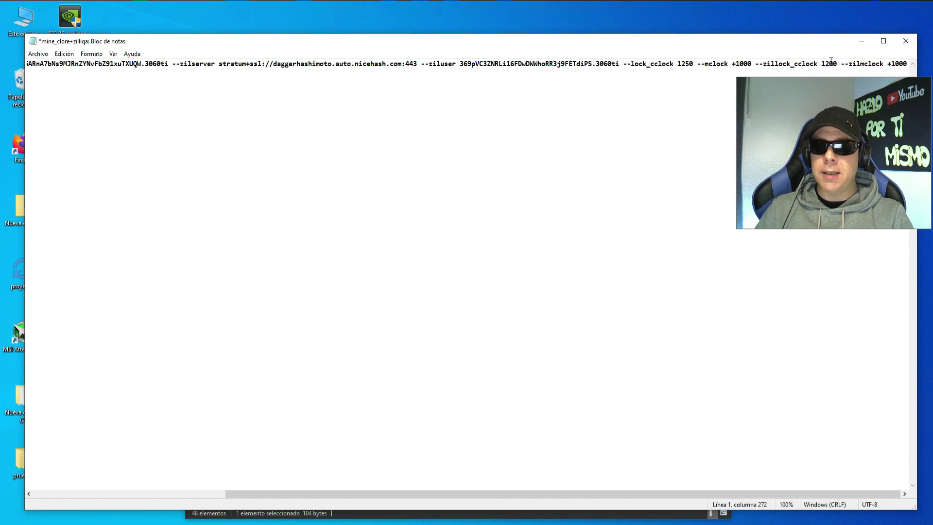
left_click(828, 494)
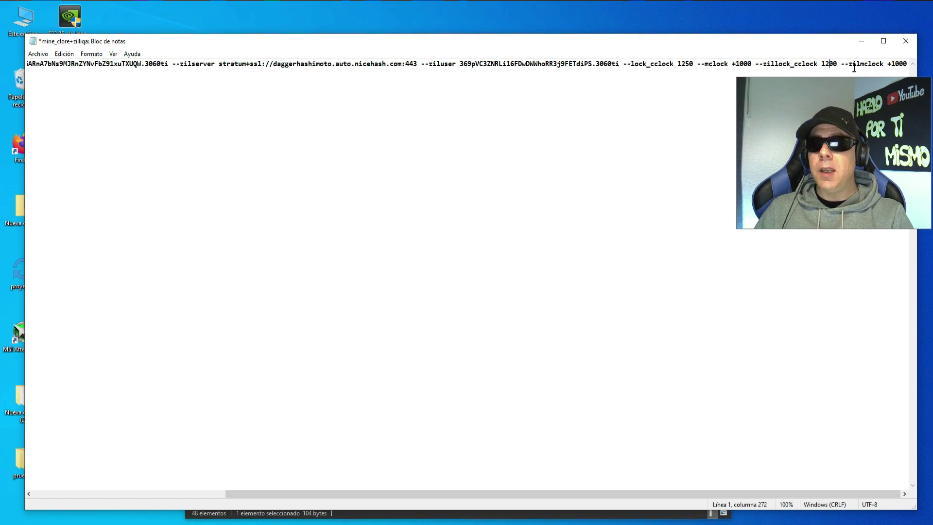
left_click_drag(890, 64, 909, 63)
left_click(902, 64)
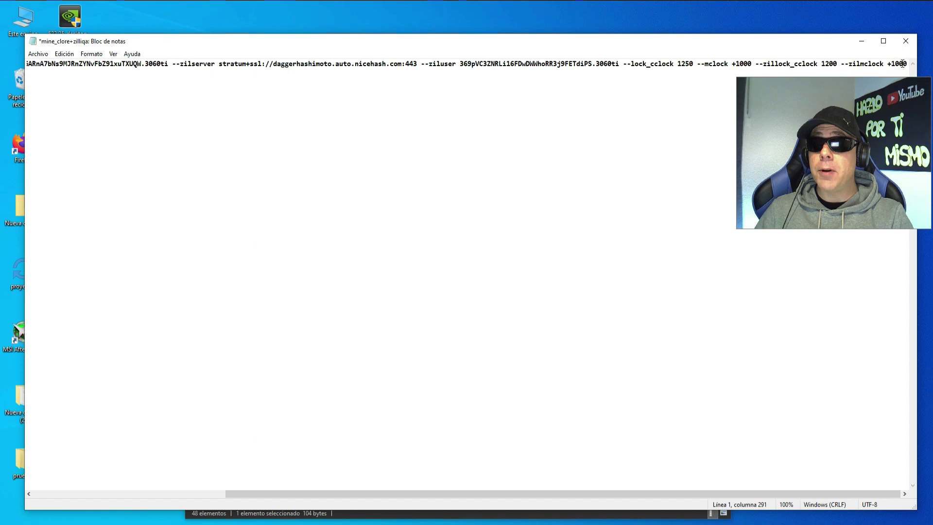
left_click_drag(889, 63, 904, 63)
left_click(723, 63)
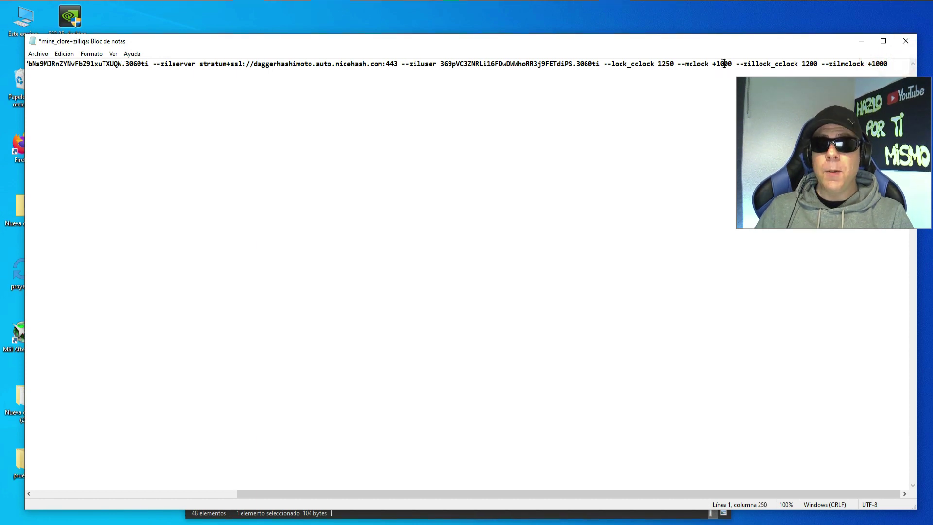
- Close the mine_clore+zilliqa file with its changes saved and open the SRBMiner-Multi-2-4-1 folder inside pruebas
left_click(905, 43)
left_click(426, 275)
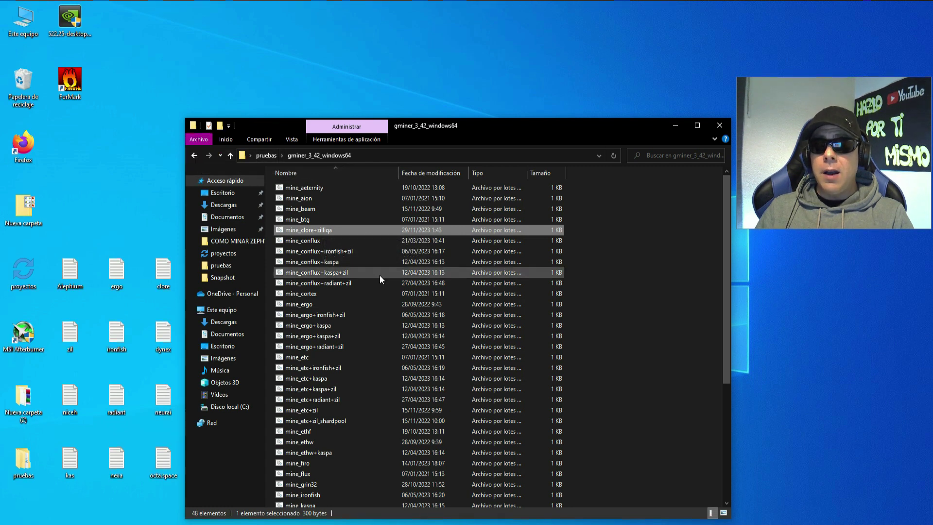
scroll(377, 296, "down", 1)
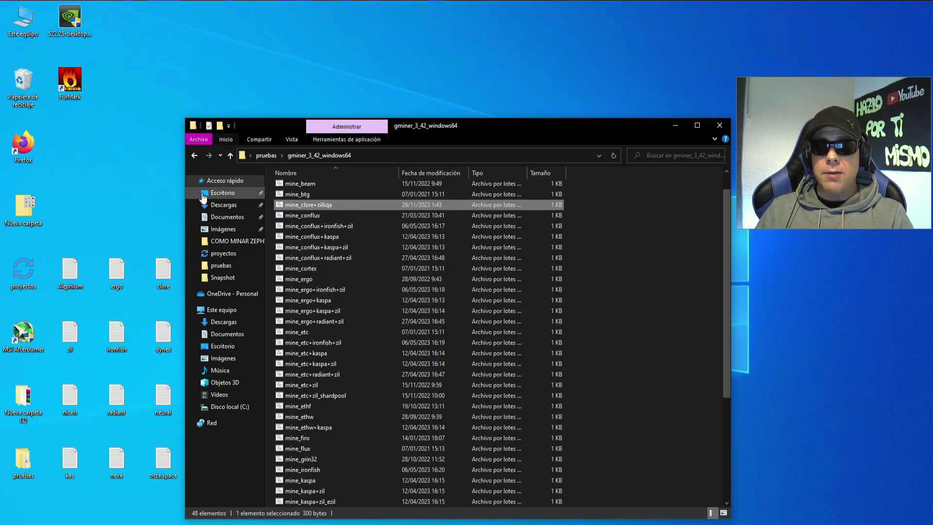
left_click(194, 155)
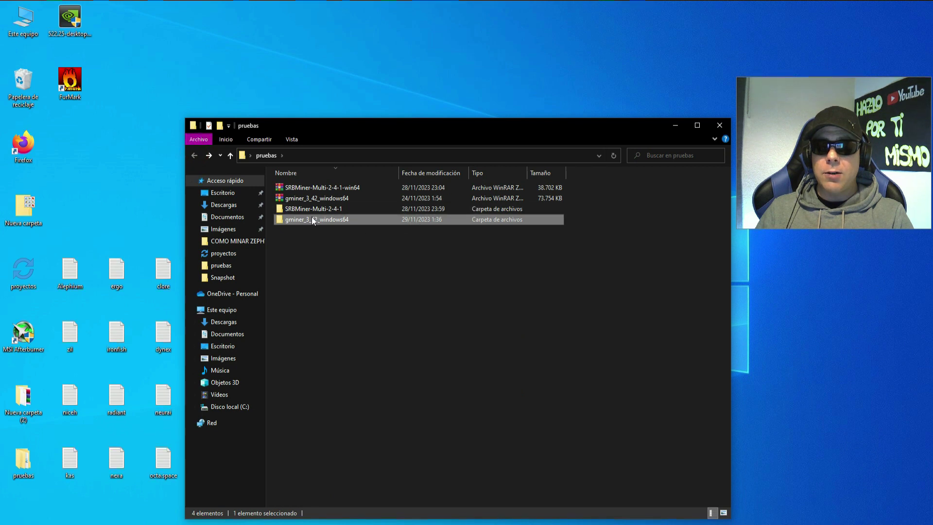
double_click(322, 211)
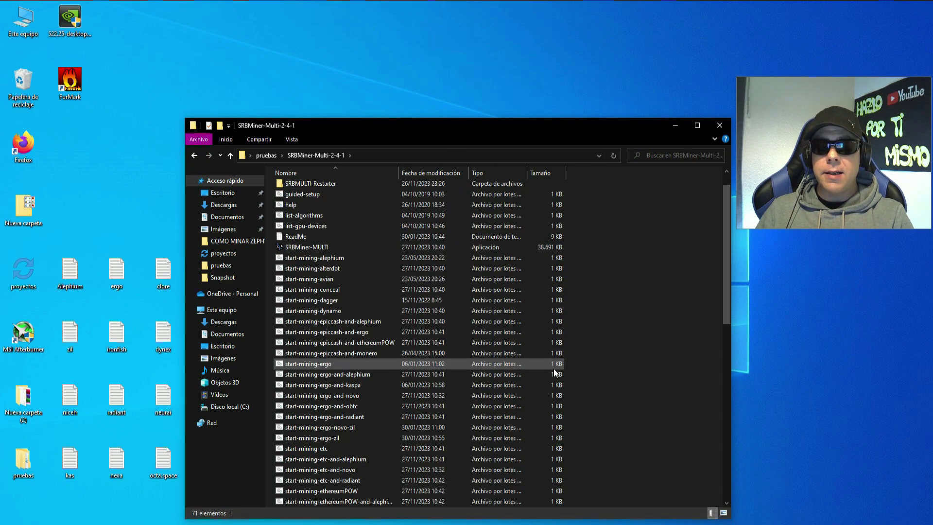
- Duplicate the start-mining-monero batch file within the SRBMiner-Multi-2-4-1 folder
scroll(553, 369, "down", 9)
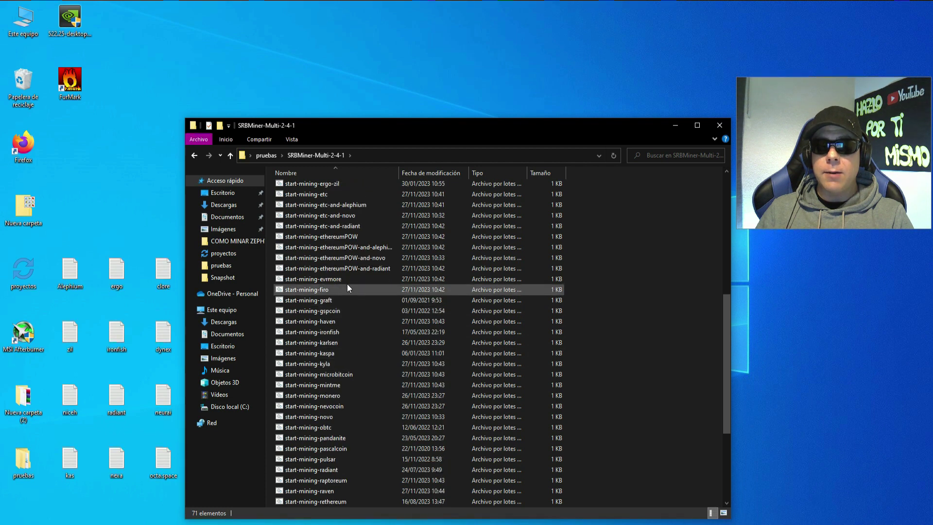
left_click(340, 396)
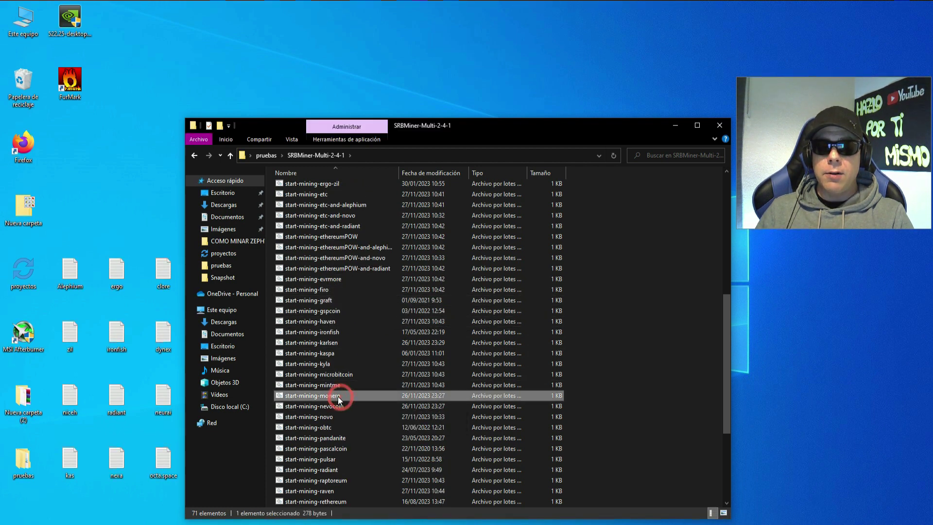
scroll(337, 396, "down", 2)
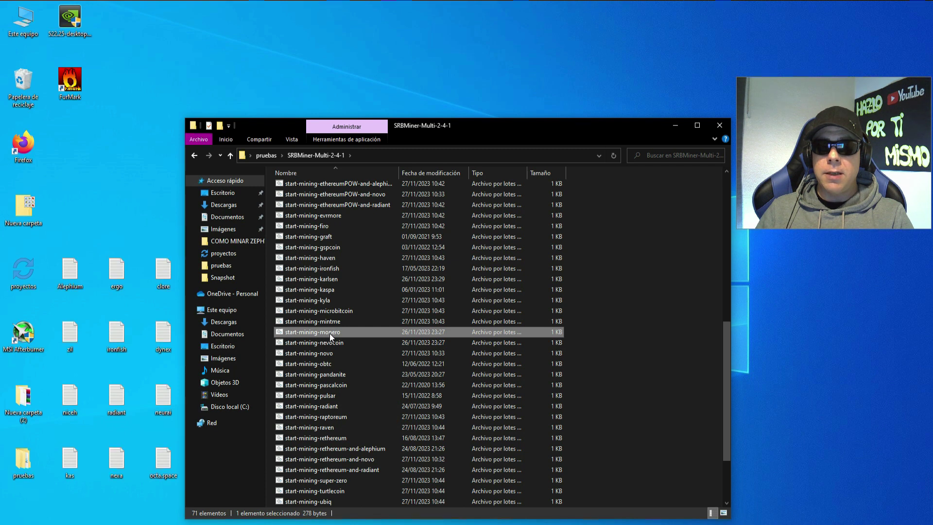
right_click(331, 333)
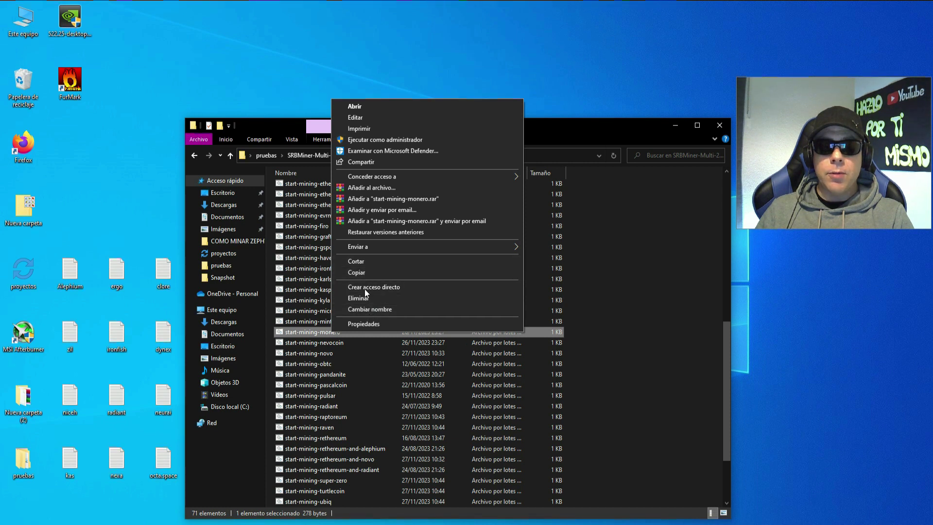
left_click(362, 273)
right_click(610, 346)
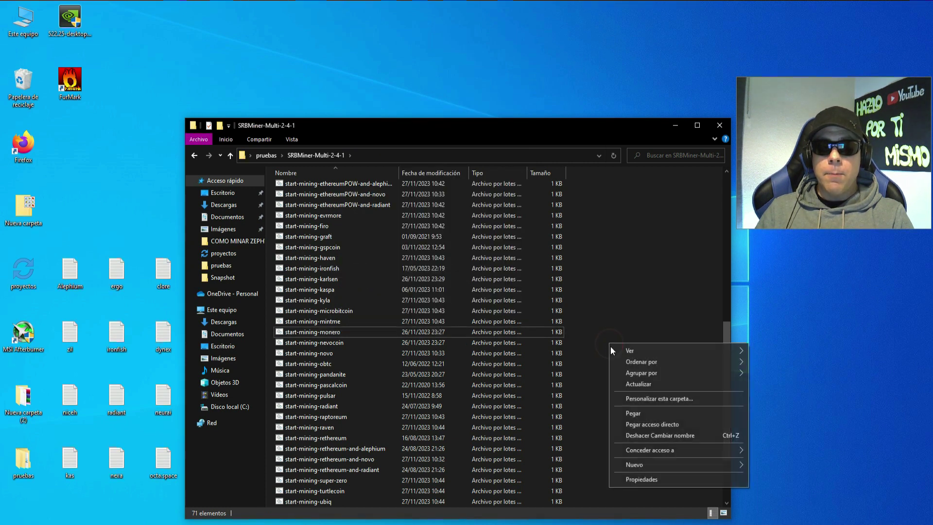
left_click(641, 415)
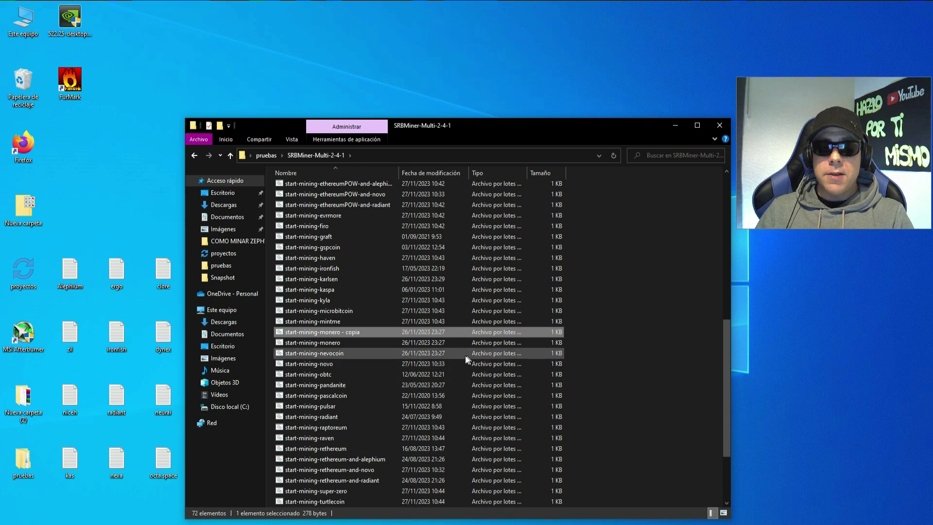
- Rename the copied start-mining-monero batch file to start-mining-zephyr
right_click(334, 332)
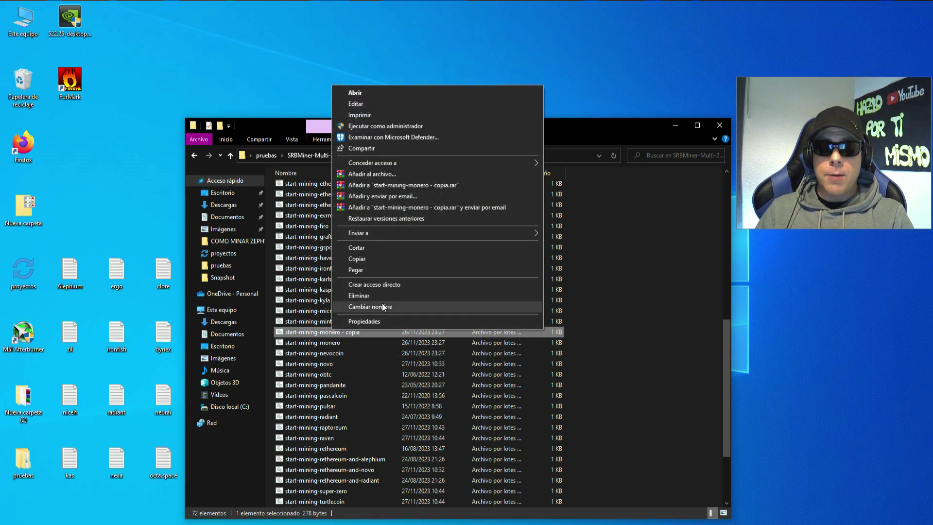
left_click(383, 306)
left_click_drag(320, 333, 353, 332)
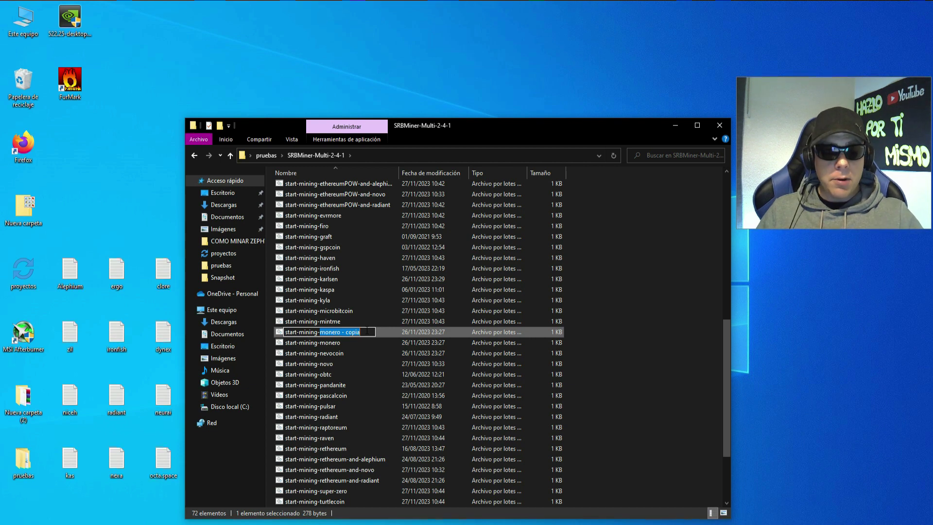
type("zephyr")
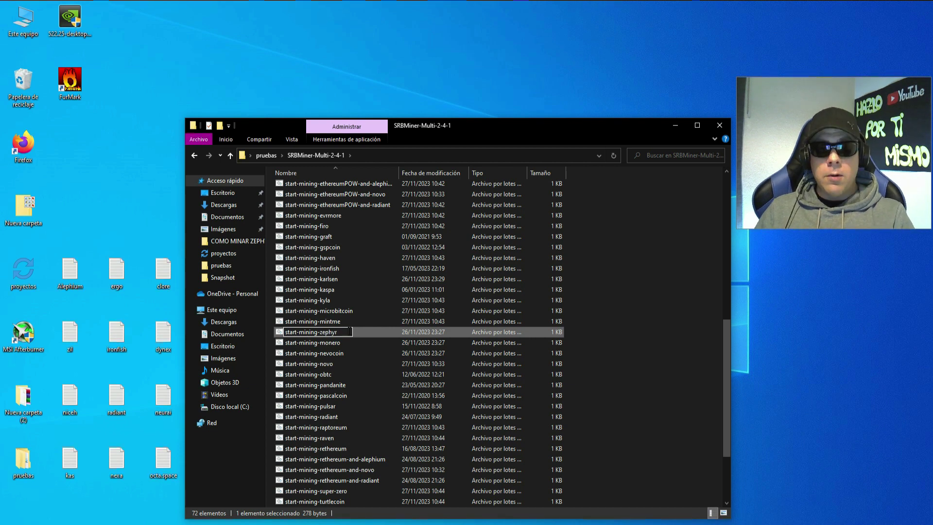
left_click(593, 331)
- Open the start-mining-zephyr batch file for editing in Notepad
left_click_drag(729, 369, 730, 442)
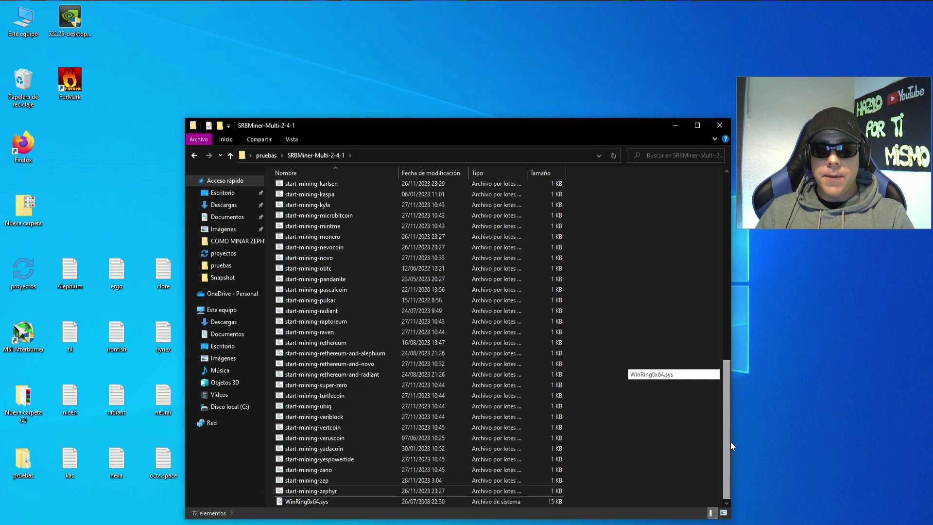
right_click(324, 493)
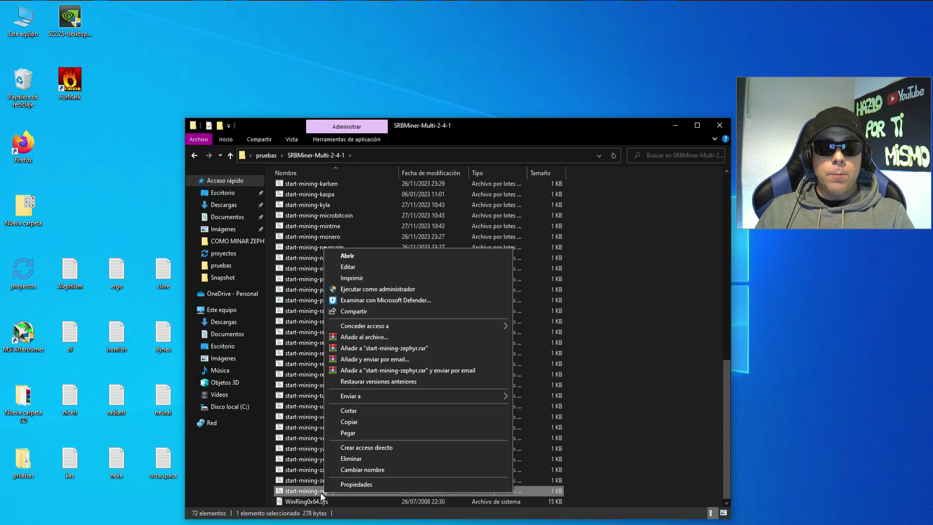
left_click(368, 265)
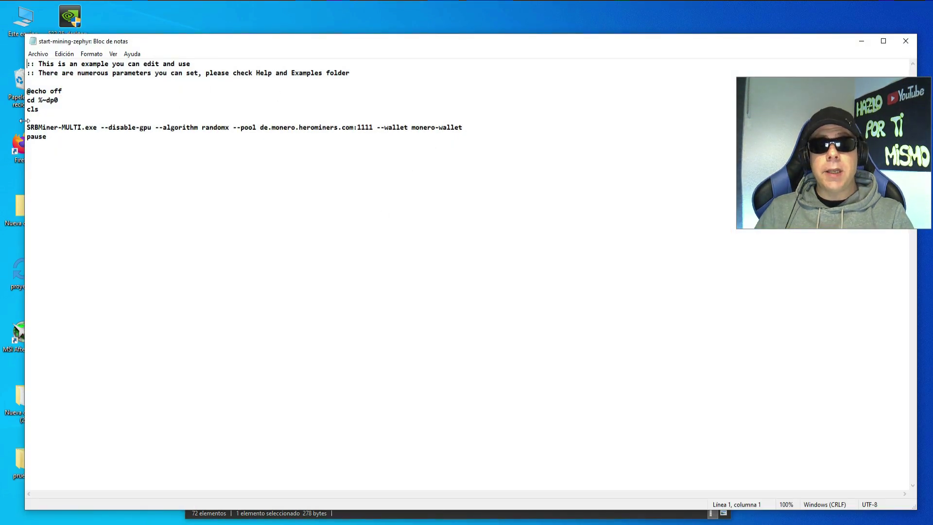
- Review the --disable-gpu and --algorithm randomx parameters in the example mining command
left_click_drag(113, 129, 144, 126)
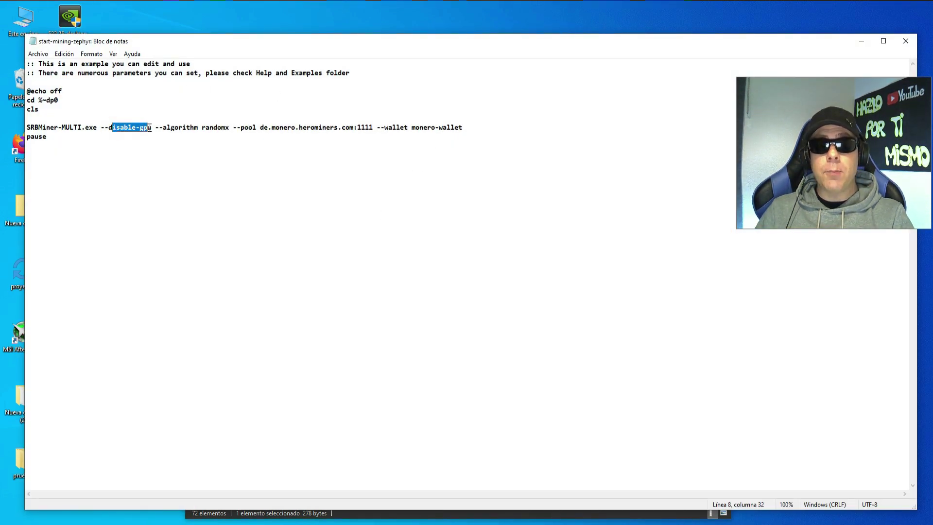
left_click(186, 126)
left_click(152, 127)
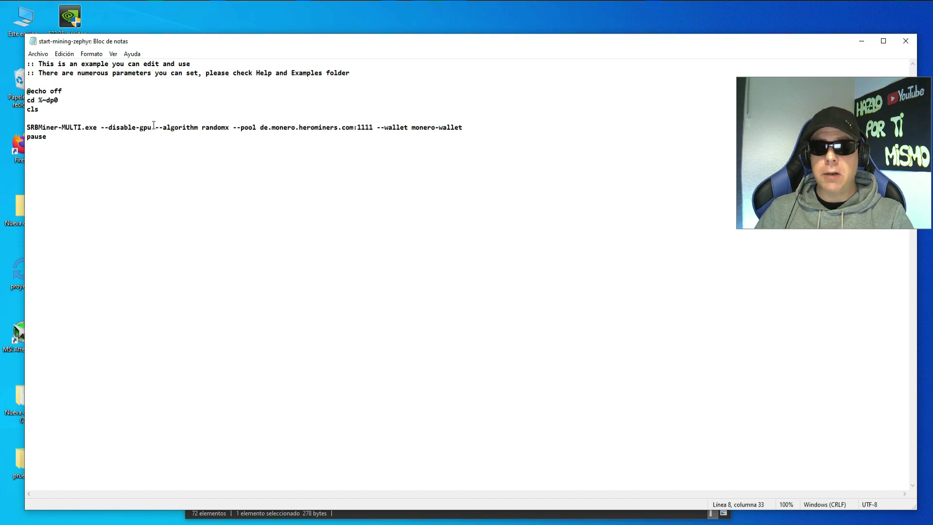
left_click(174, 128)
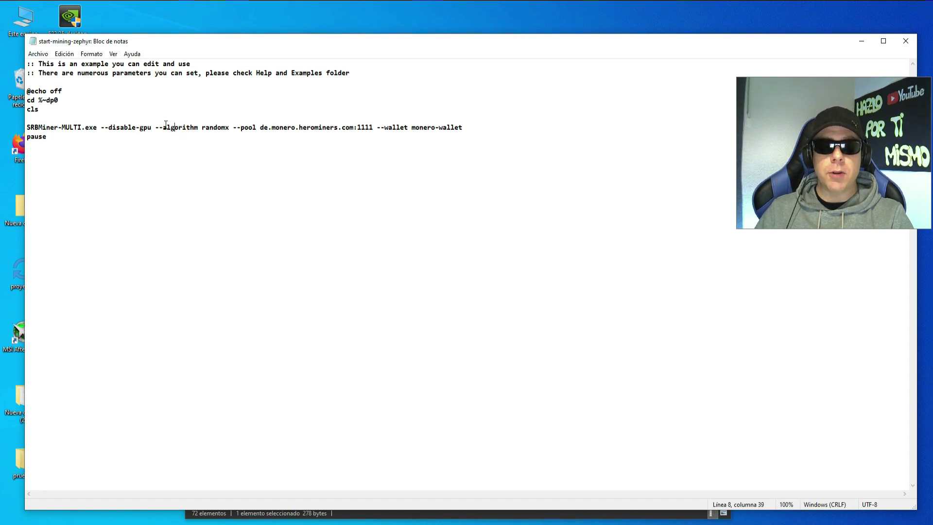
left_click_drag(162, 126, 197, 125)
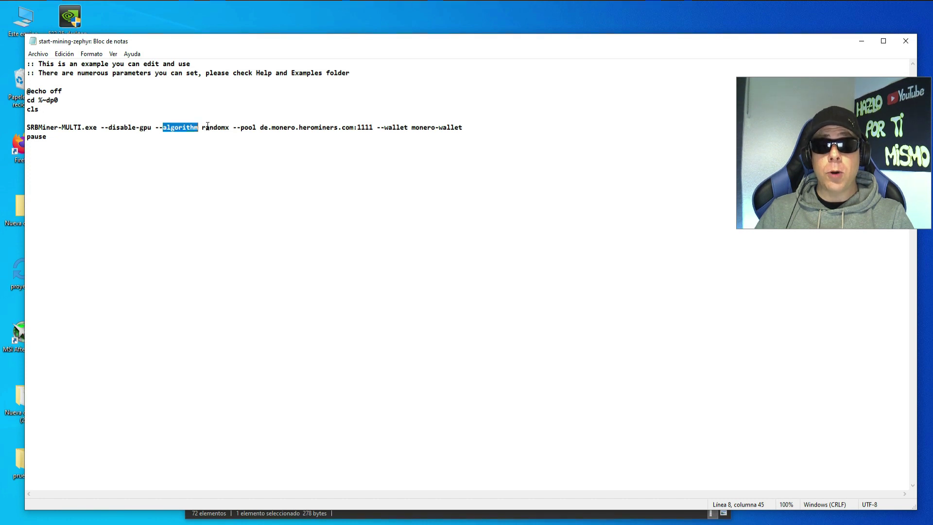
left_click(207, 125)
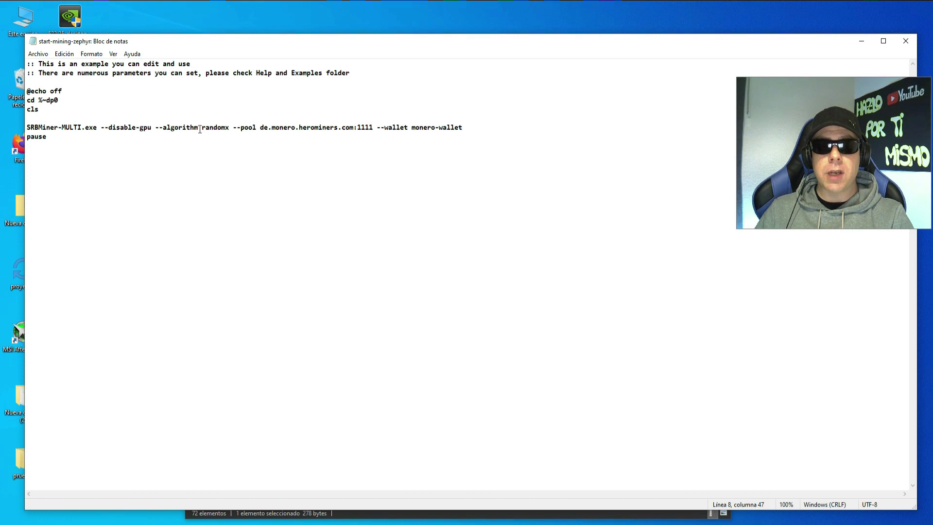
left_click_drag(204, 126, 229, 127)
left_click(307, 127)
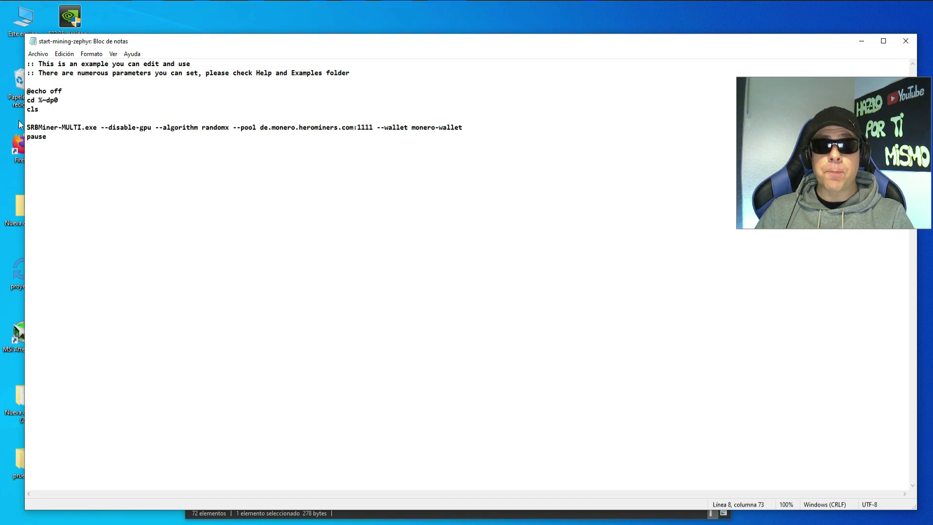
- Replace the SRBMiner-MULTI.exe line with the copied Zephyr command using pool de.zephyr.herominers.com:1123, the ZEPH wallet address and worker 3060ti
left_click_drag(26, 127, 463, 127)
left_click(444, 128)
triple_click(444, 128)
left_click(458, 119)
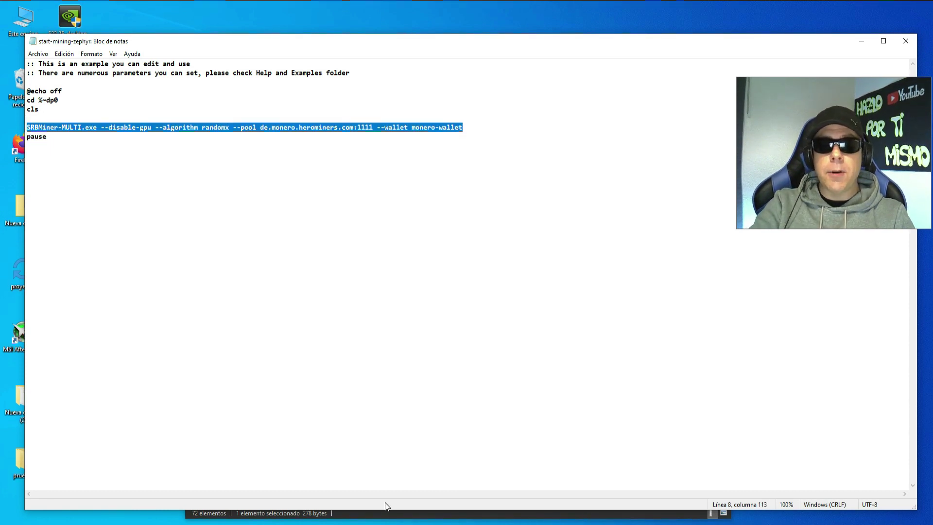
key("Delete")
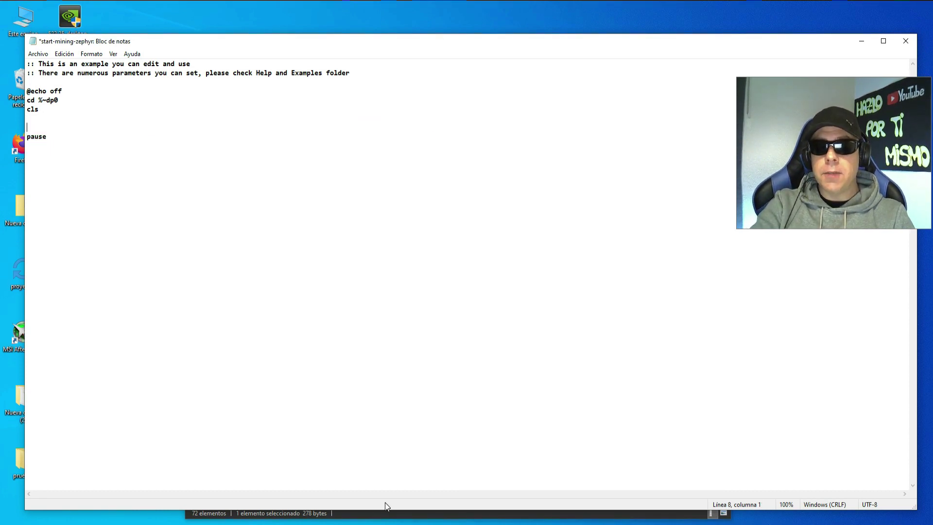
right_click(29, 128)
left_click(63, 176)
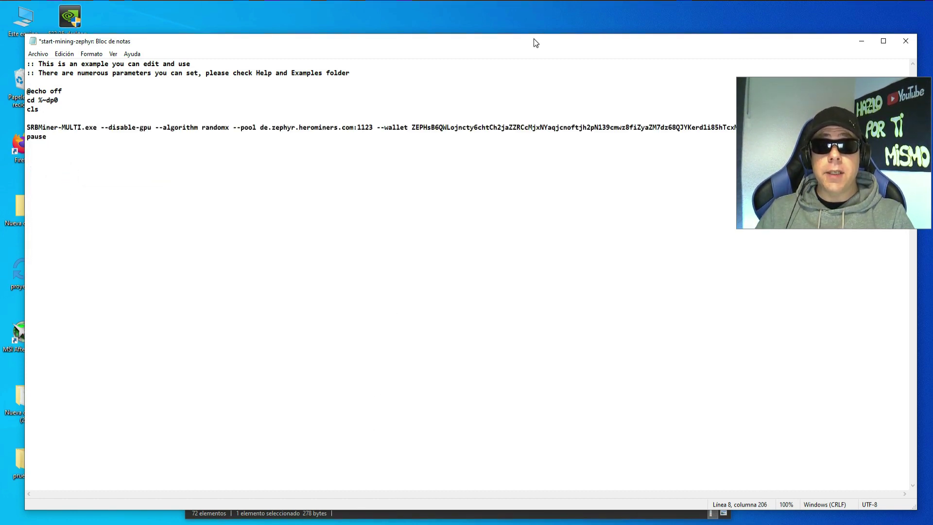
- Check the disable-gpu option, the randomx algorithm and the pool address in the pasted Zephyr command
left_click_drag(534, 34, 530, 164)
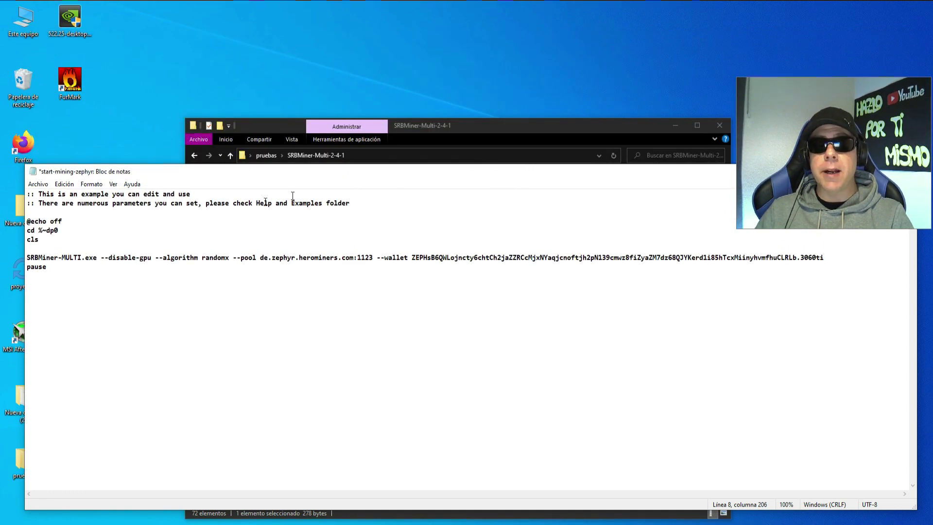
left_click_drag(112, 258, 135, 257)
left_click(216, 256)
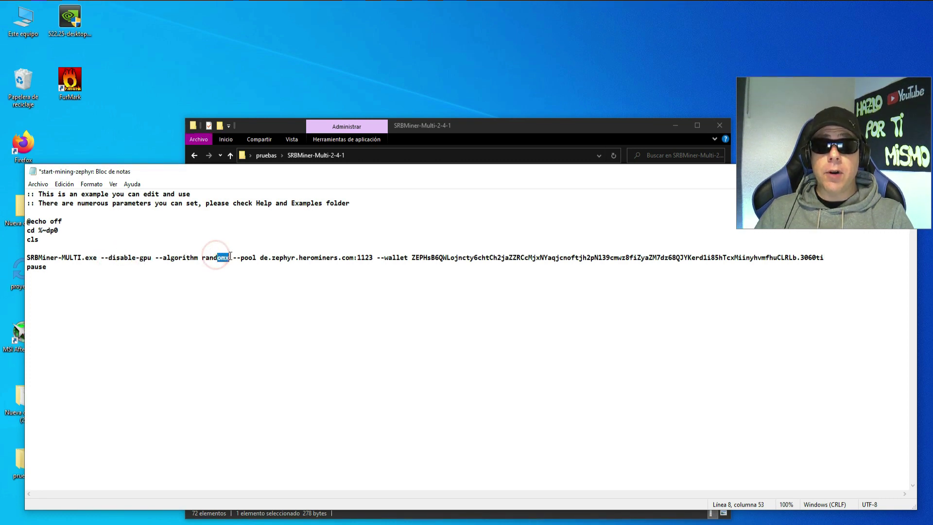
left_click(245, 257)
left_click_drag(260, 259, 370, 261)
left_click(364, 258)
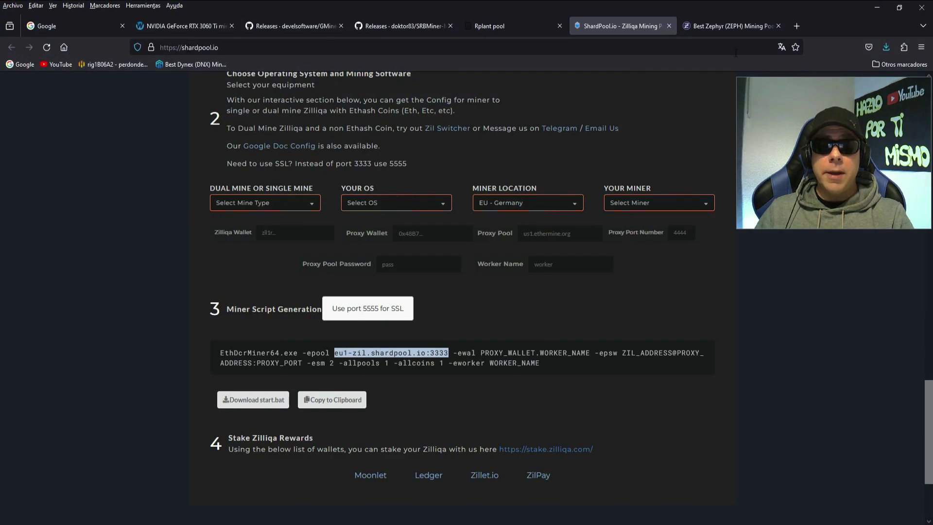
- Look up the German and US West server addresses on the zephyr.herominers.com pool page in Firefox, then minimize the browser
left_click(722, 24)
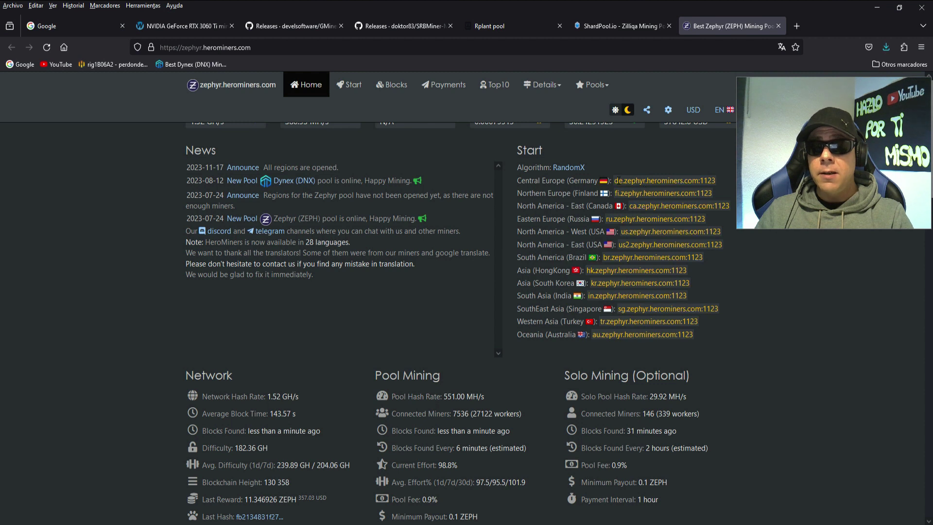
left_click_drag(615, 181, 668, 192)
left_click_drag(621, 232, 721, 233)
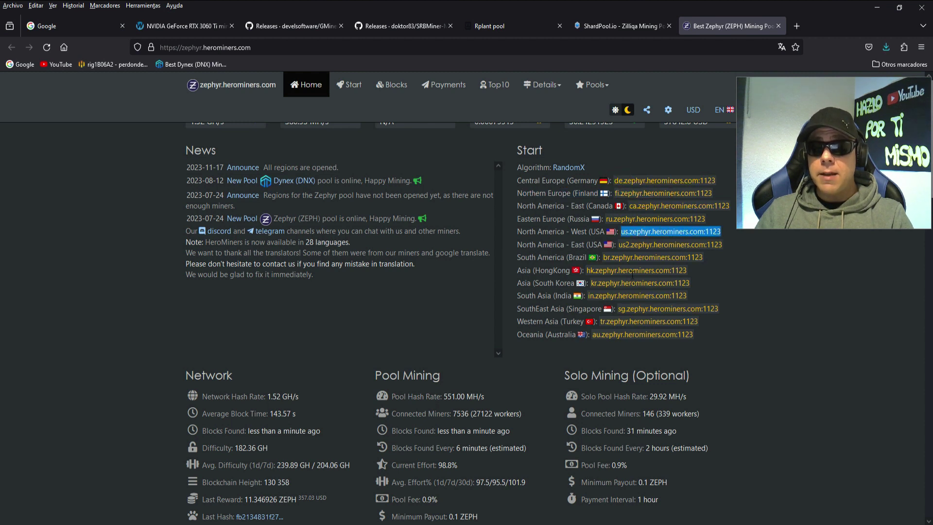
left_click(877, 7)
- Examine the pool address, the wallet address and the 3060ti worker name in the Zephyr mining command
left_click_drag(260, 257, 368, 254)
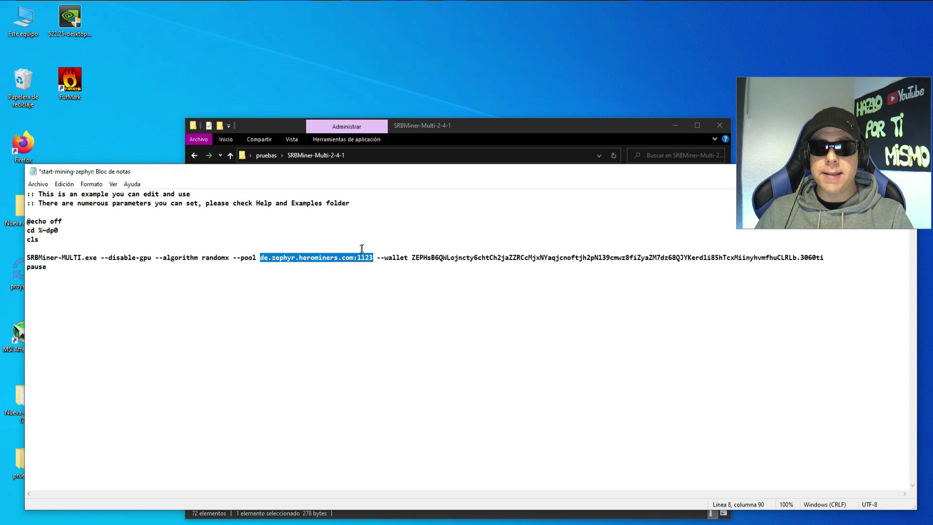
left_click(307, 257)
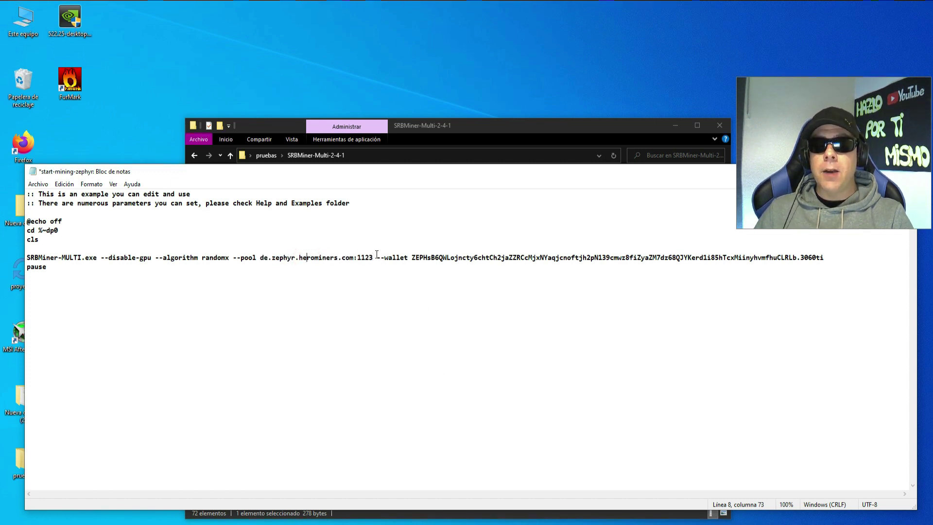
left_click_drag(411, 257, 793, 257)
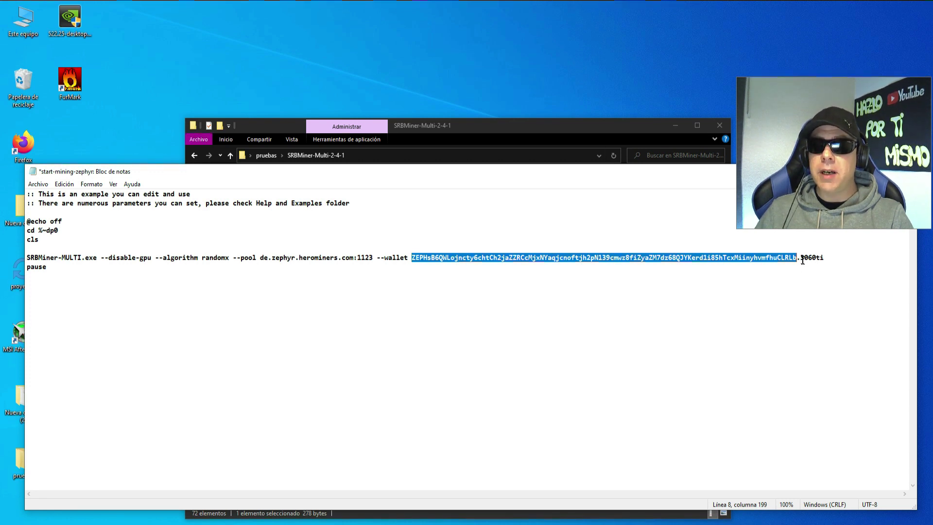
left_click_drag(801, 255, 827, 257)
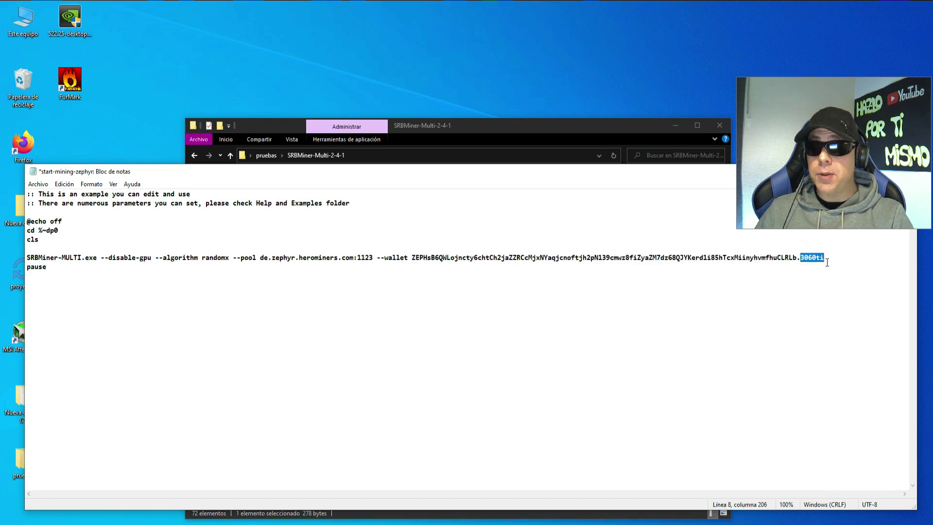
left_click(822, 257)
left_click(821, 256)
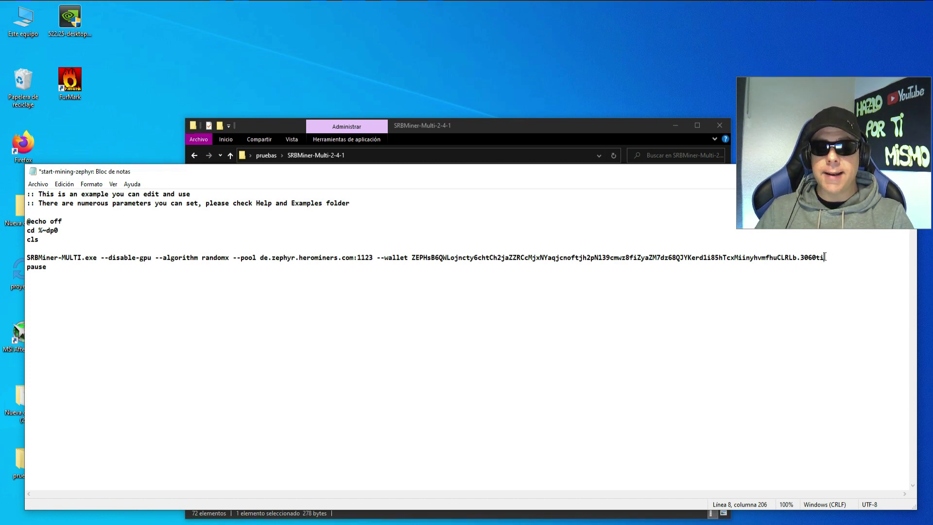
left_click(413, 258)
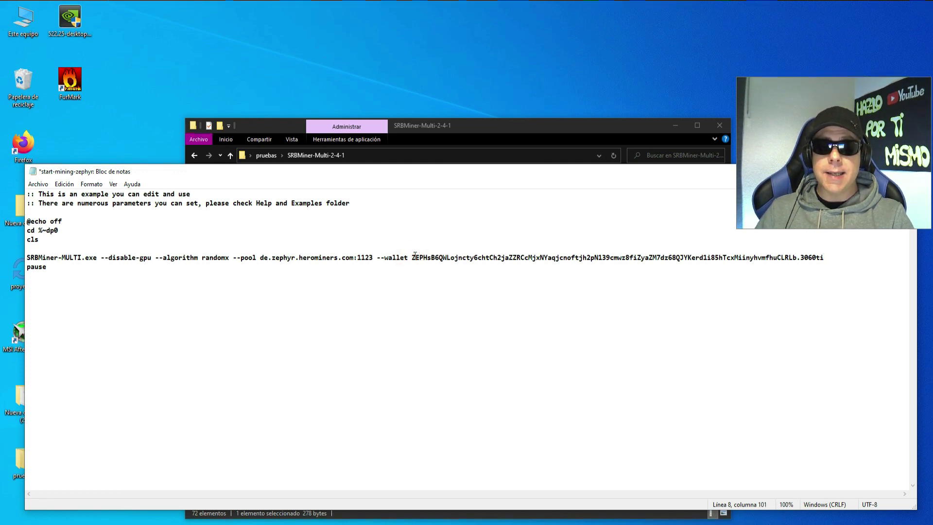
left_click_drag(412, 257, 797, 256)
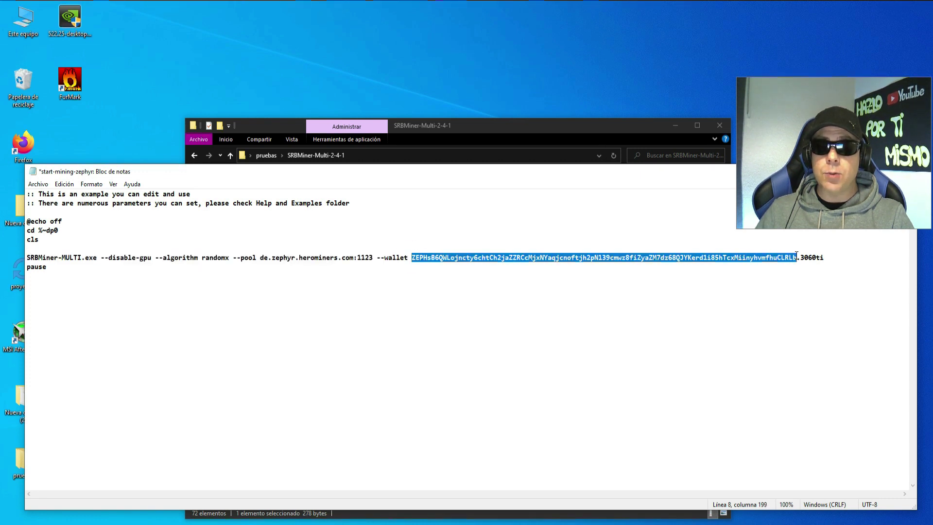
left_click(248, 257)
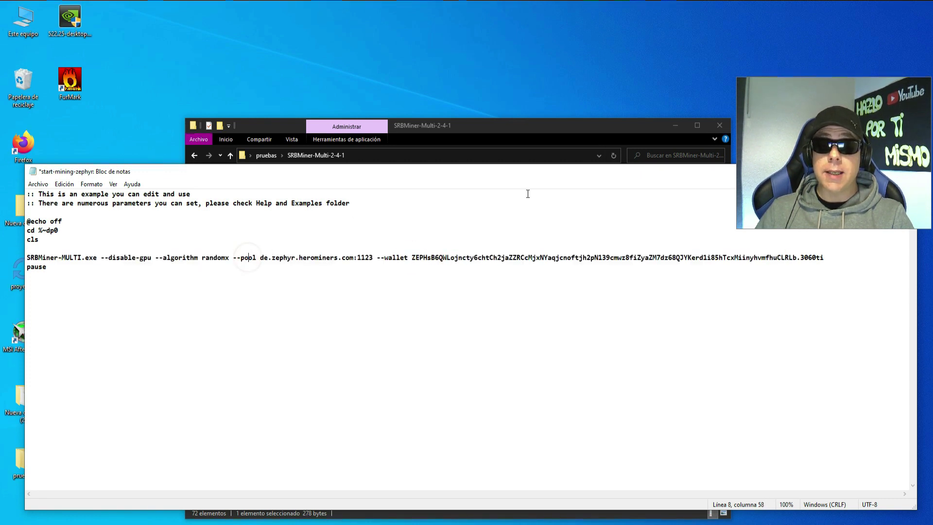
- Close the start-mining-zephyr file with its changes saved
left_click_drag(549, 167, 559, 44)
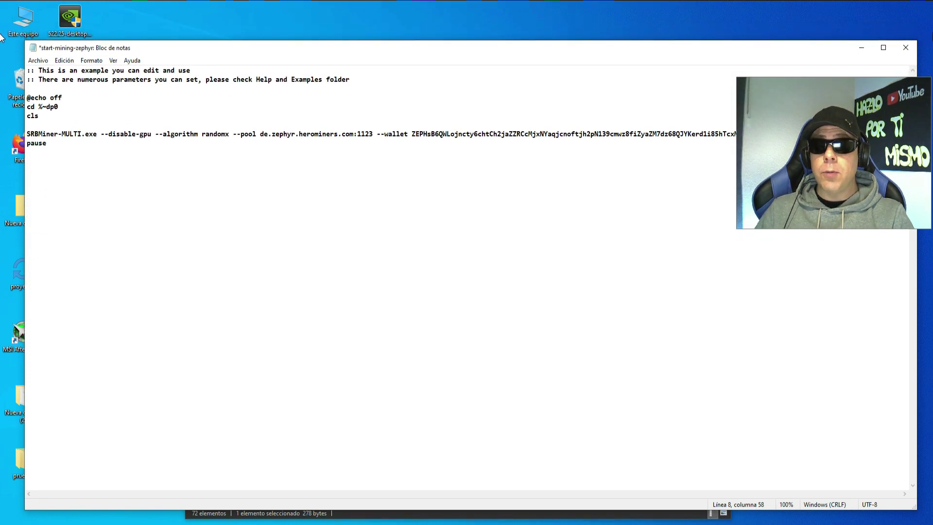
left_click(902, 48)
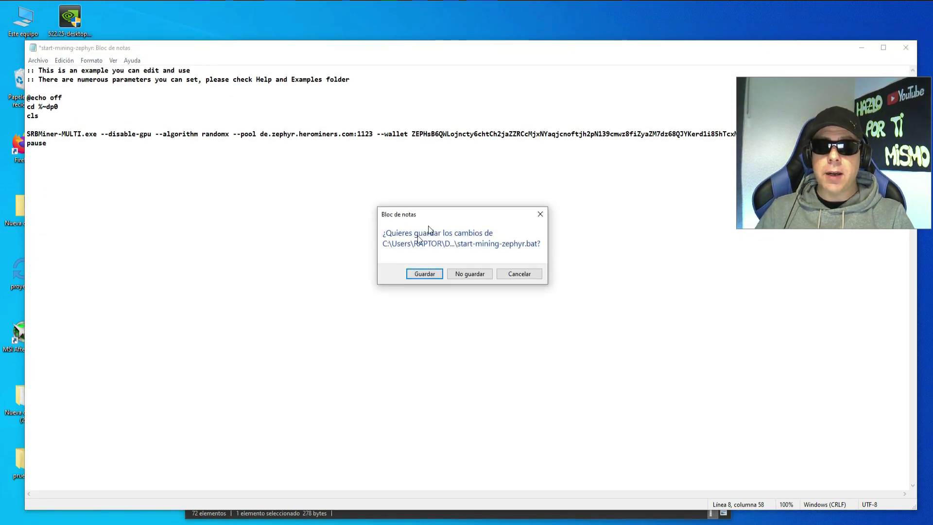
left_click(425, 275)
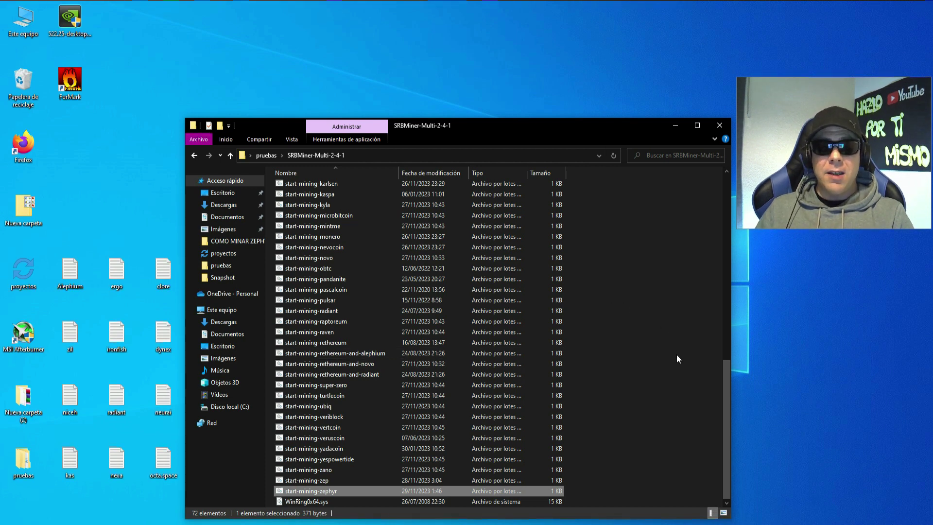
- Set the SRBMiner-MULTI application in the SRBMiner-Multi-2-4-1 folder to always run as administrator
left_click_drag(728, 390, 739, 194)
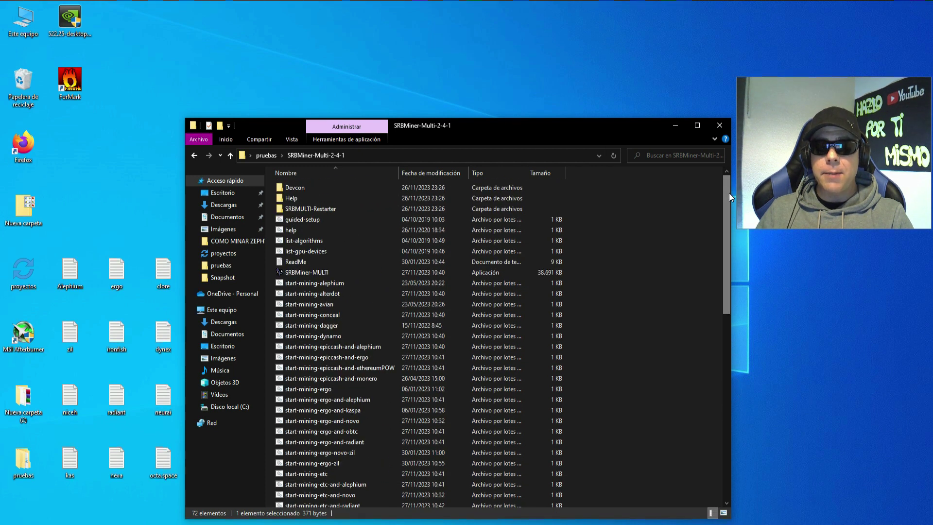
left_click(493, 273)
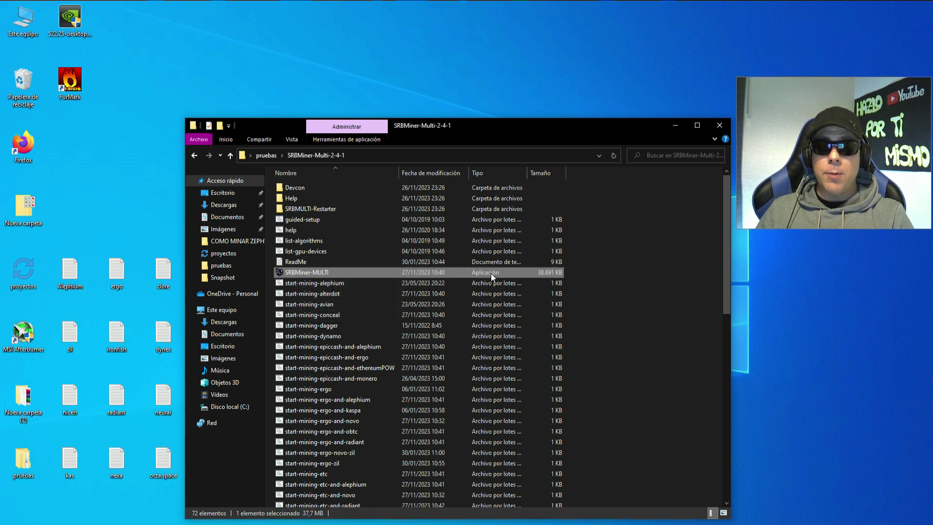
right_click(435, 274)
left_click(483, 511)
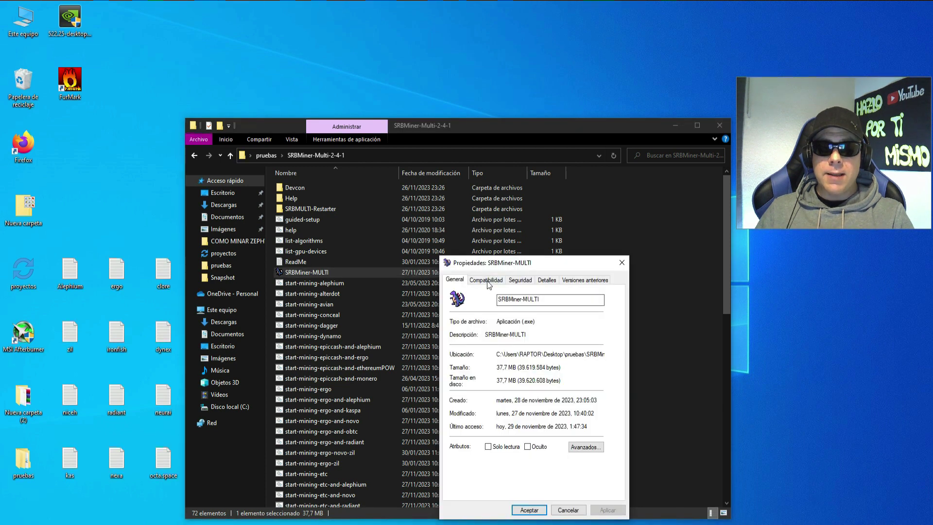
left_click(486, 279)
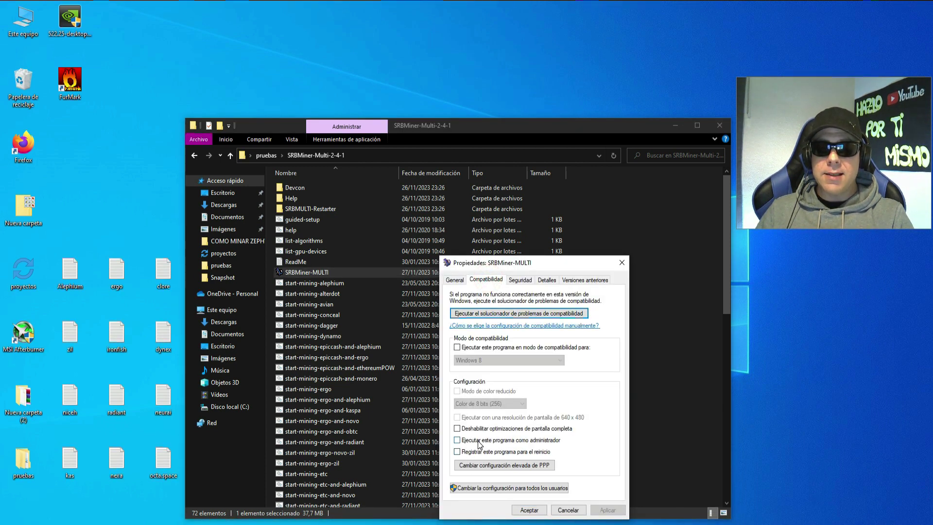
left_click(458, 440)
left_click(607, 509)
left_click(529, 510)
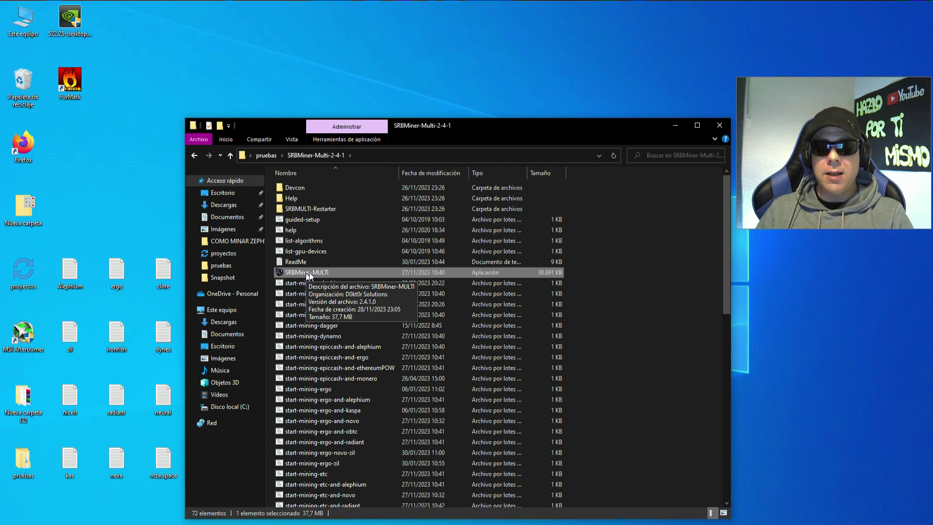
- Check that the miner application in the gminer_3_42_windows64 folder is set to run as administrator, and accept its properties
left_click(194, 155)
double_click(319, 220)
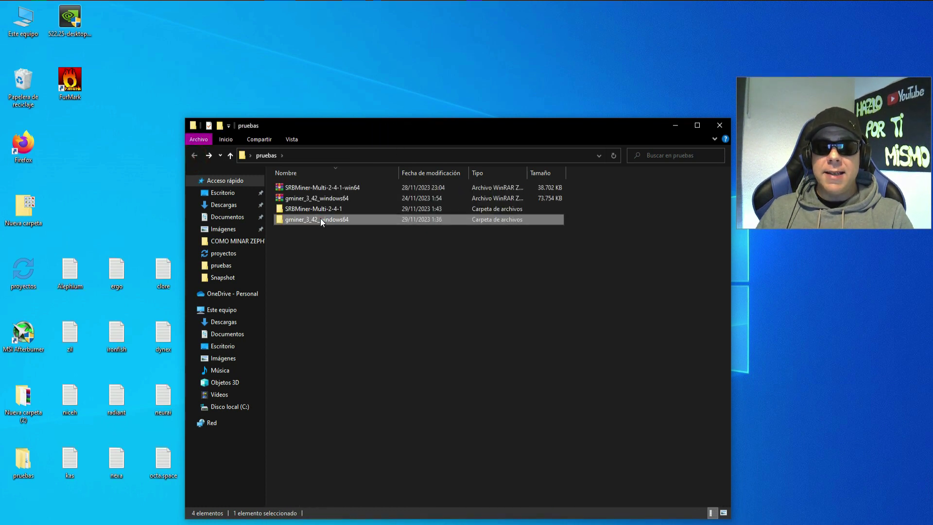
scroll(427, 311, "down", 5)
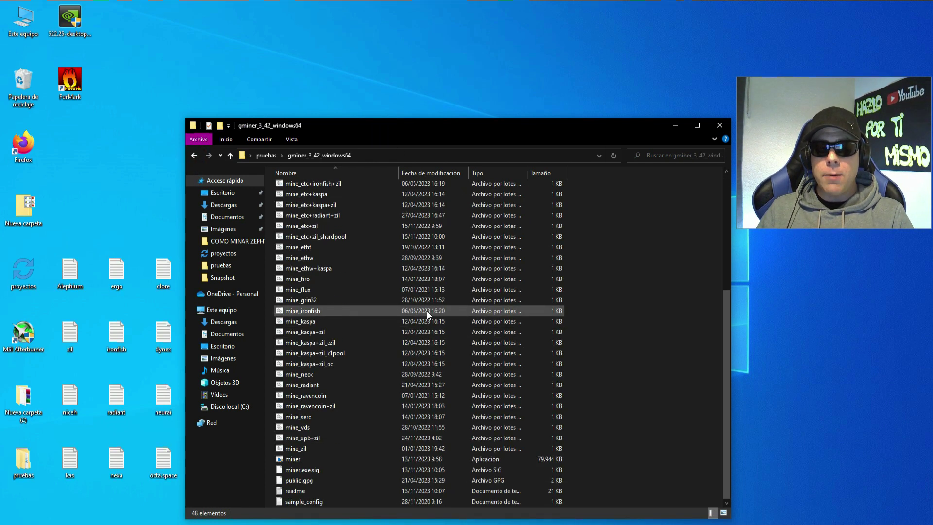
left_click(287, 460)
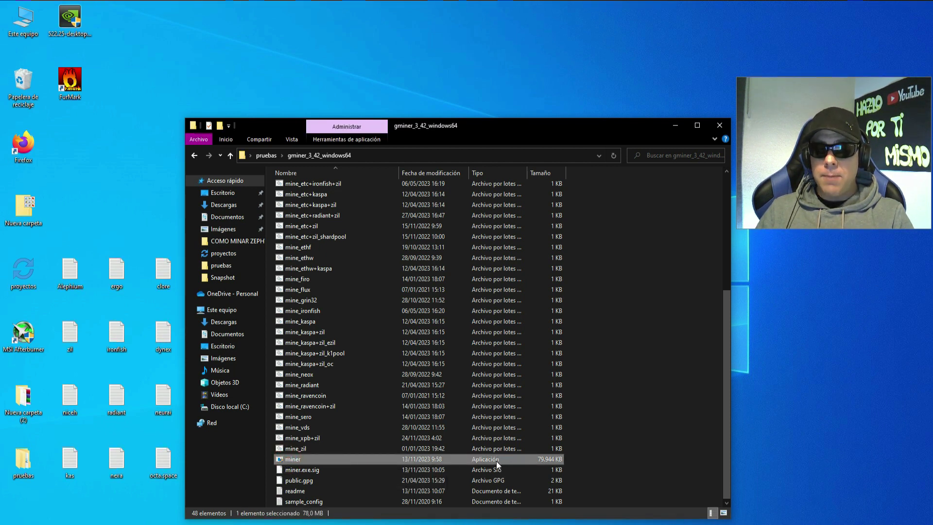
right_click(416, 460)
left_click(440, 452)
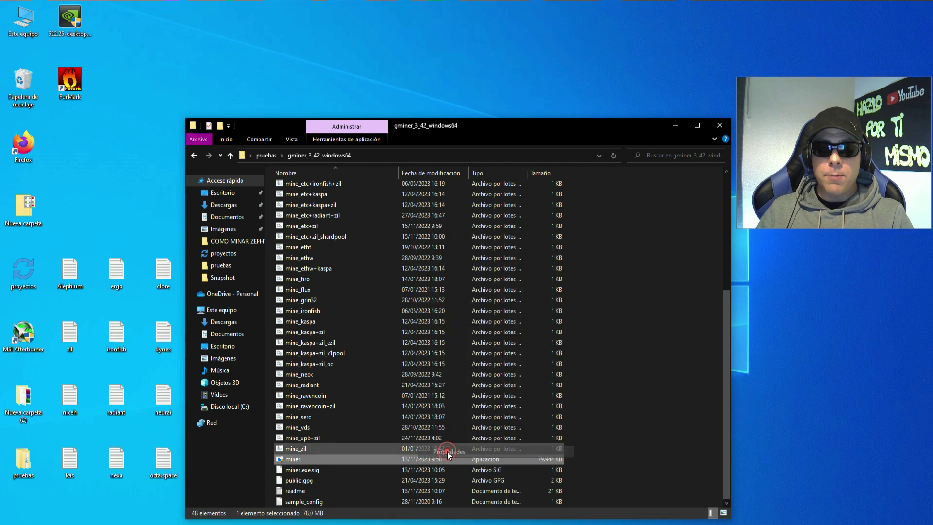
left_click(465, 276)
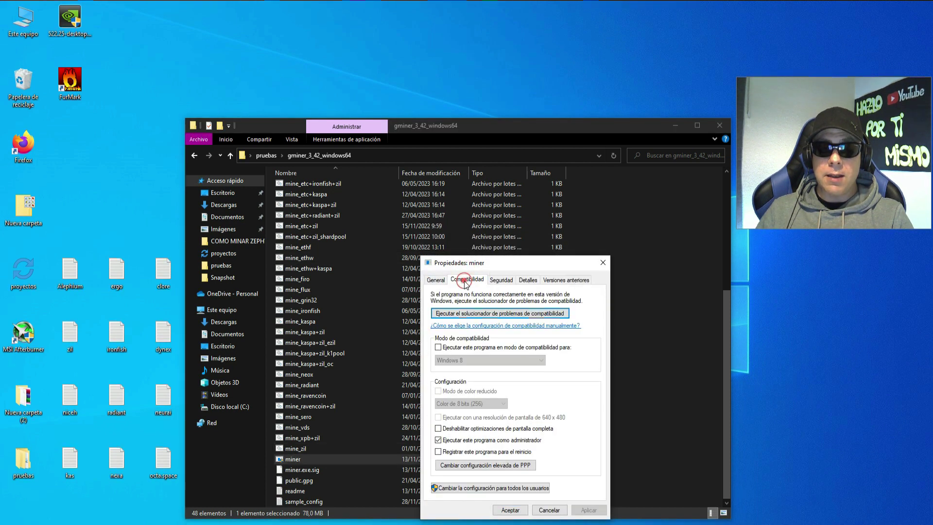
left_click(442, 442)
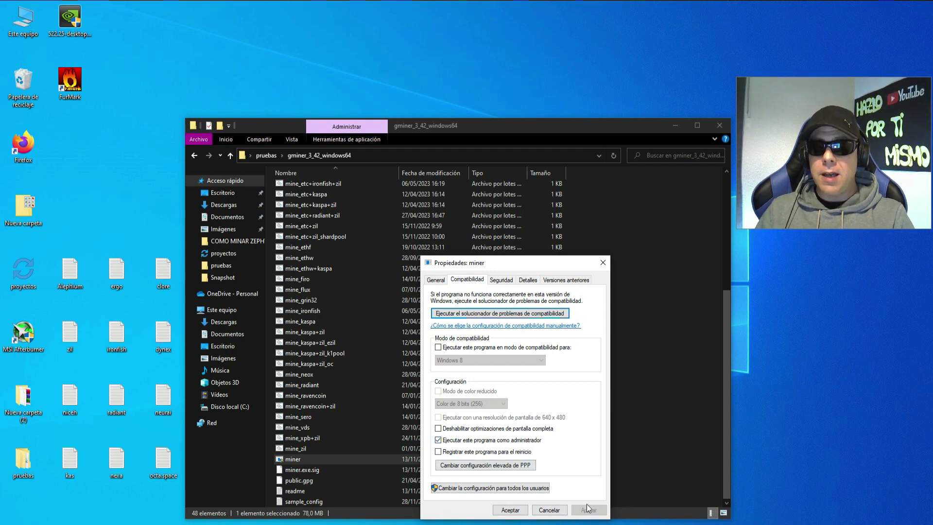
left_click(510, 510)
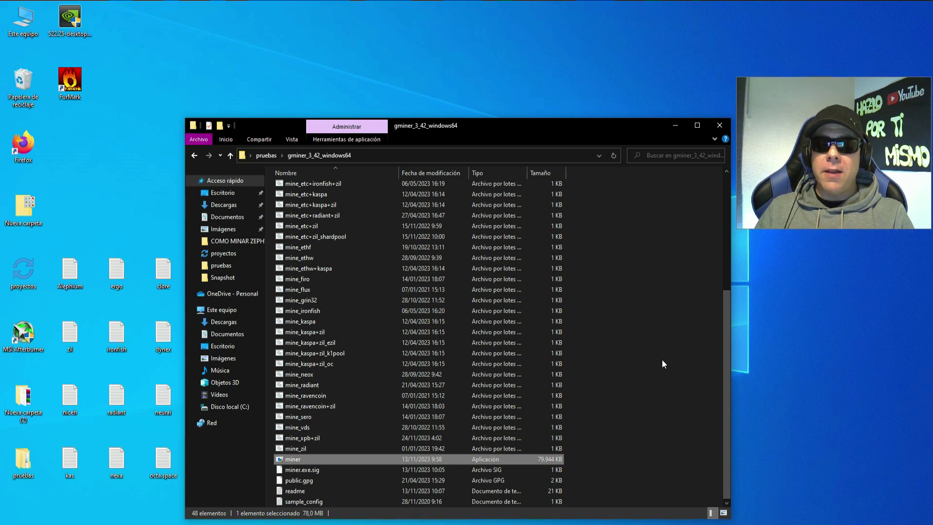
- Review the custom automatic fan curve in the MSI Afterburner properties, then minimize Afterburner
scroll(616, 367, "up", 5)
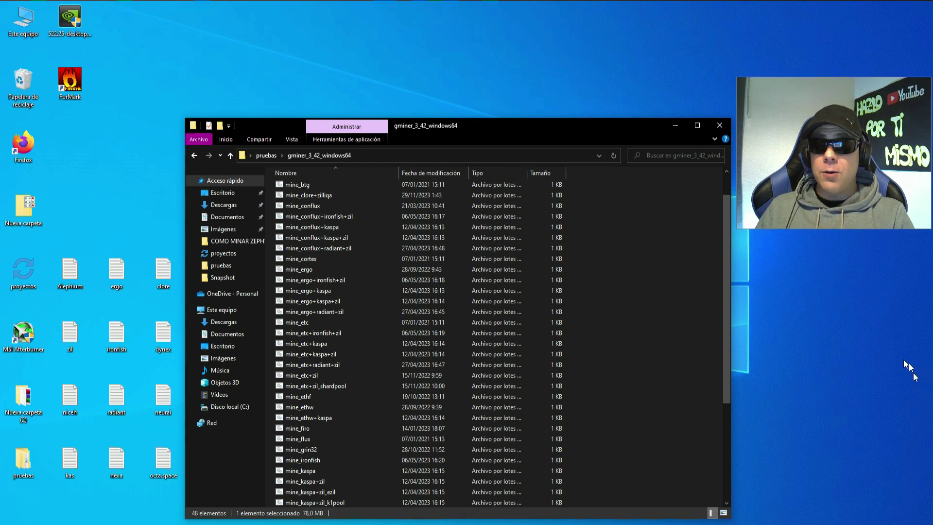
left_click(844, 524)
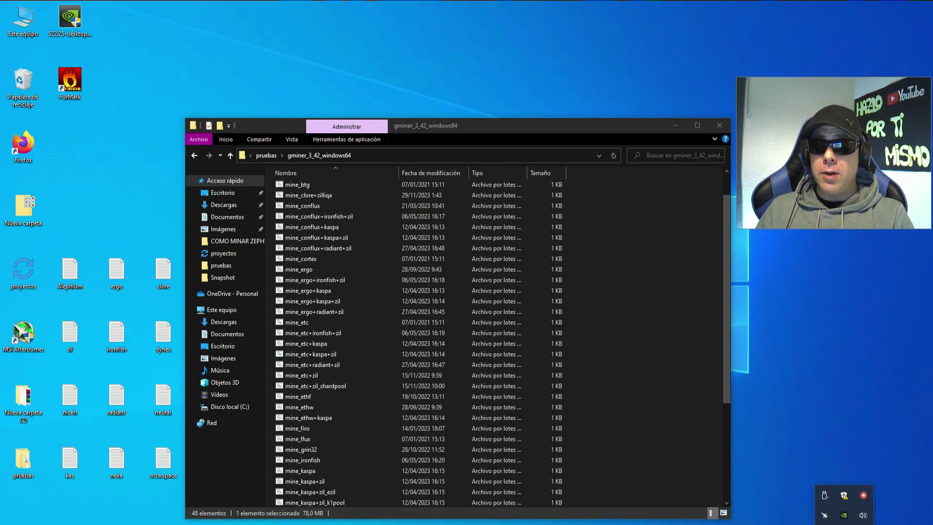
left_click(824, 515)
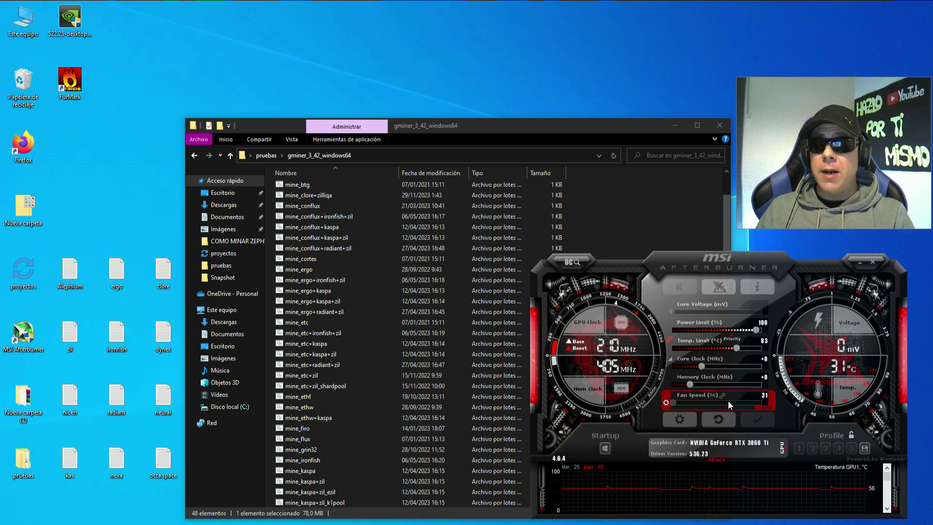
left_click(680, 420)
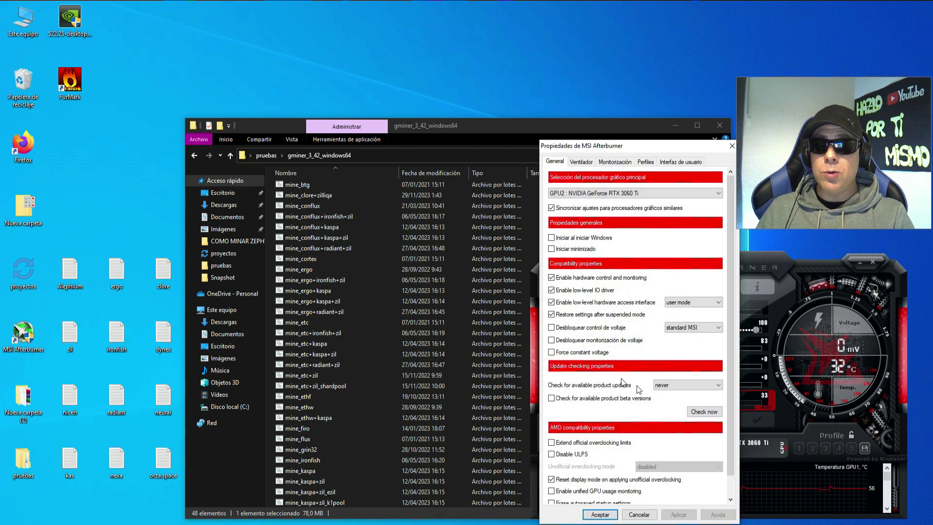
left_click(592, 160)
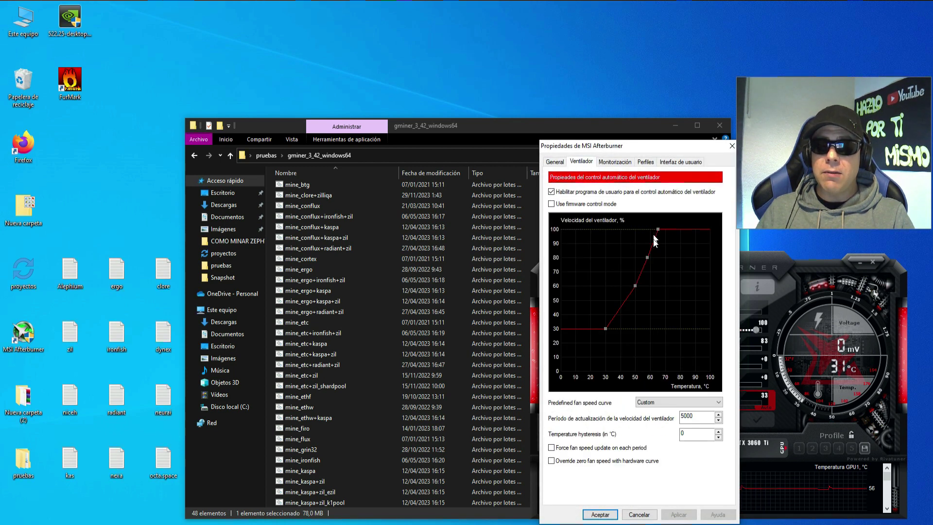
left_click(600, 514)
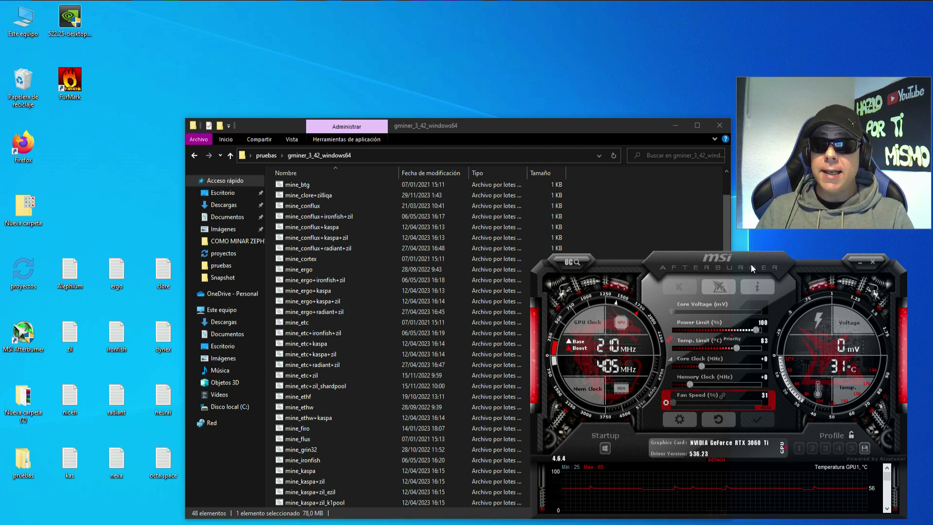
left_click(858, 263)
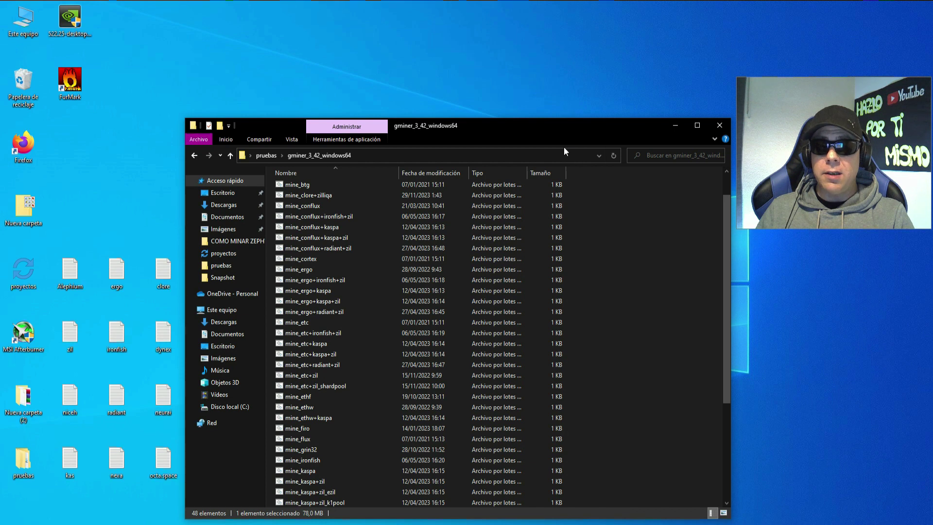
- Start CLORE+Zilliqa mining by running the mine_clore+zilliqa batch file from the gminer_3_42_windows64 folder
left_click_drag(521, 122, 504, 61)
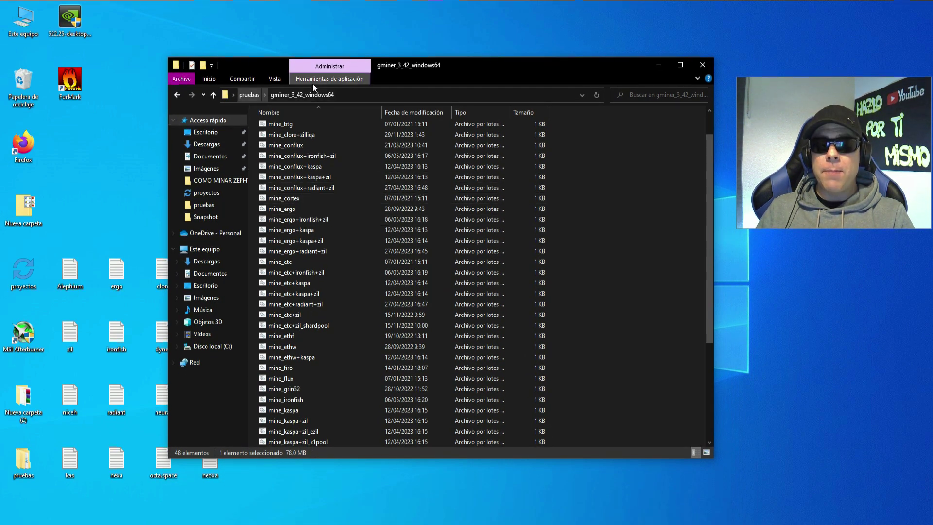
scroll(374, 309, "up", 1)
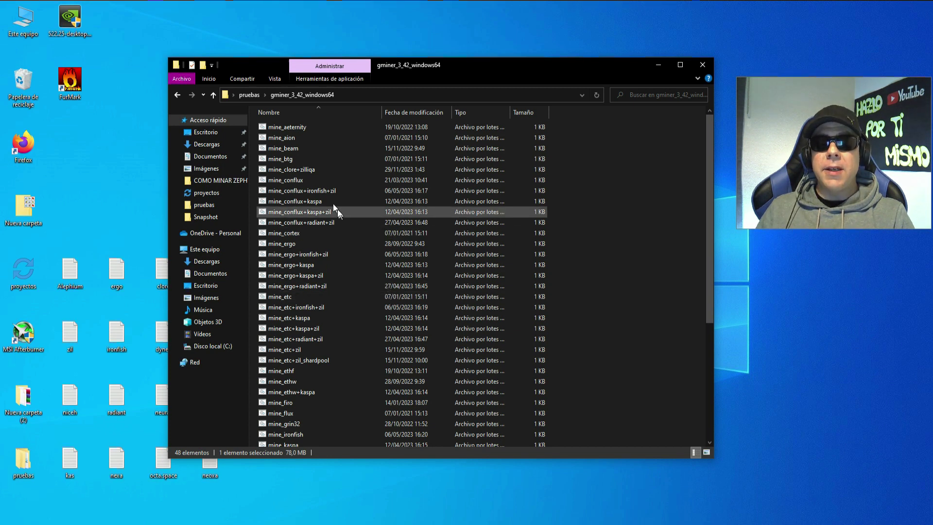
left_click(313, 169)
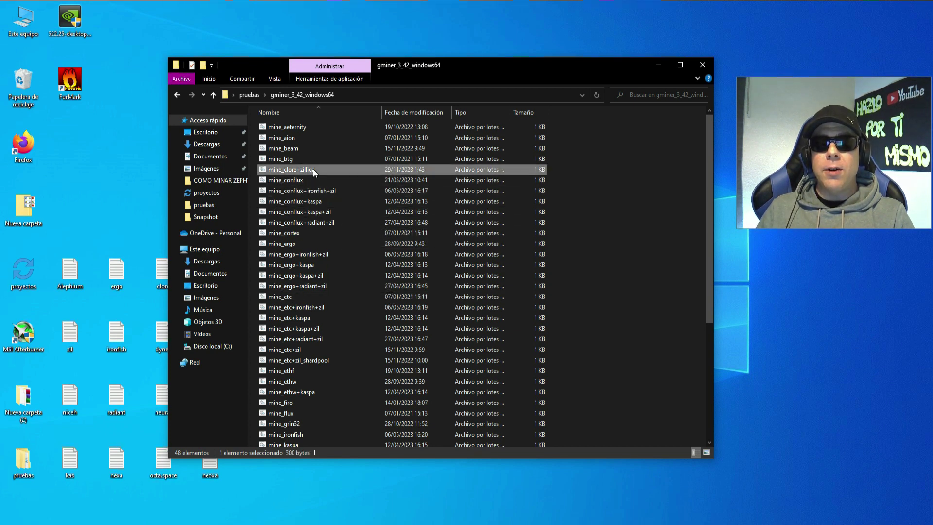
double_click(375, 168)
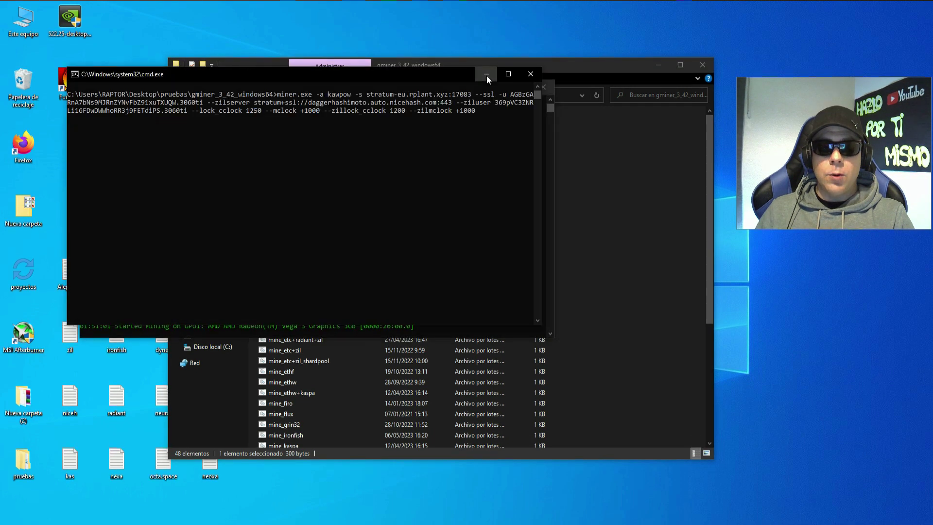
- Move the miner.exe console toward the upper desktop edge and enlarge it to nearly full screen height to follow the mining output
left_click_drag(440, 86, 409, 21)
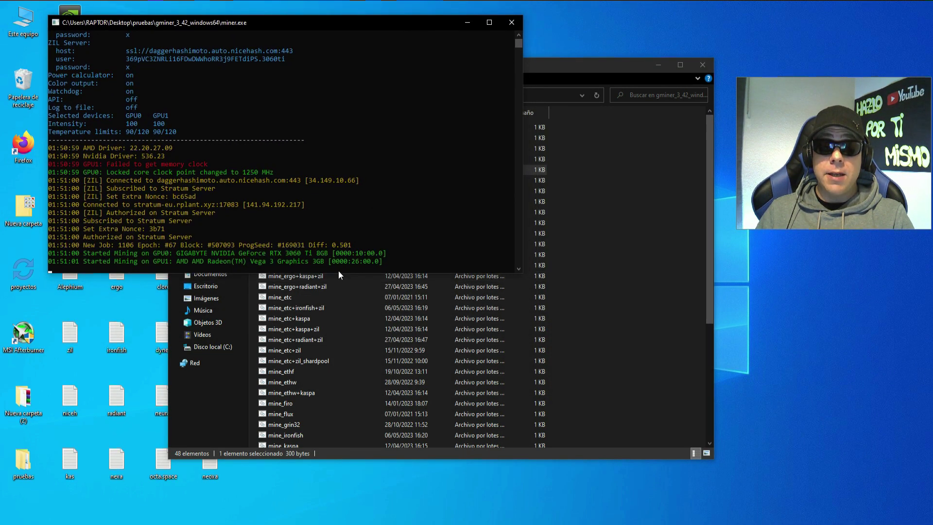
left_click_drag(339, 273, 296, 519)
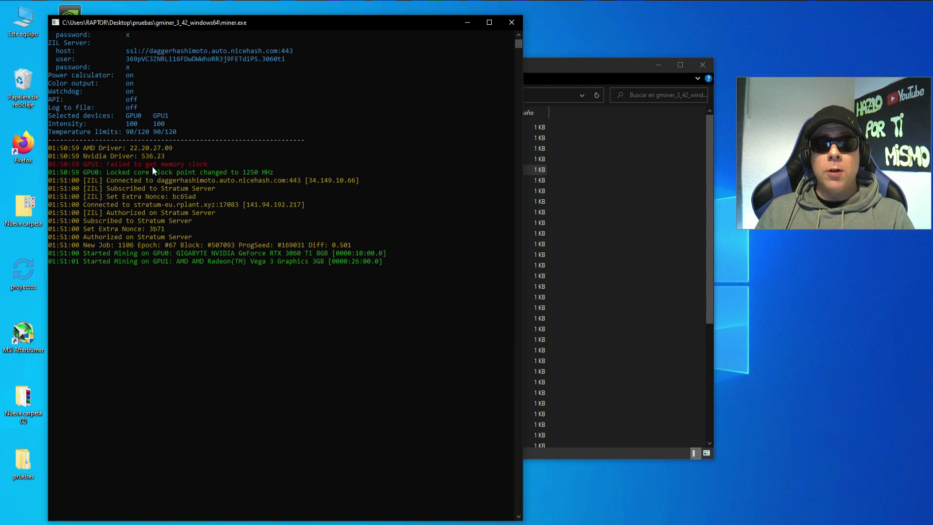
left_click_drag(521, 45, 520, 42)
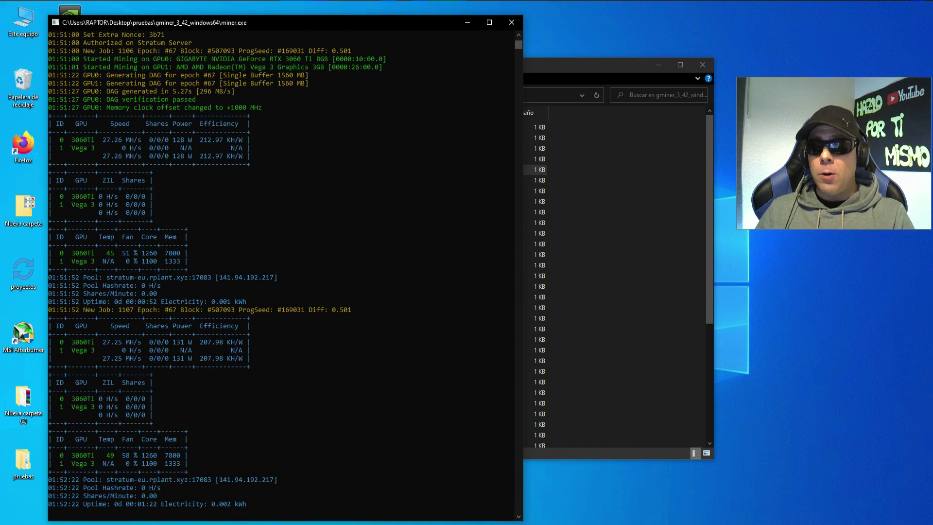
- Open MSI Afterburner while GMiner is running
left_click(843, 524)
left_click(824, 515)
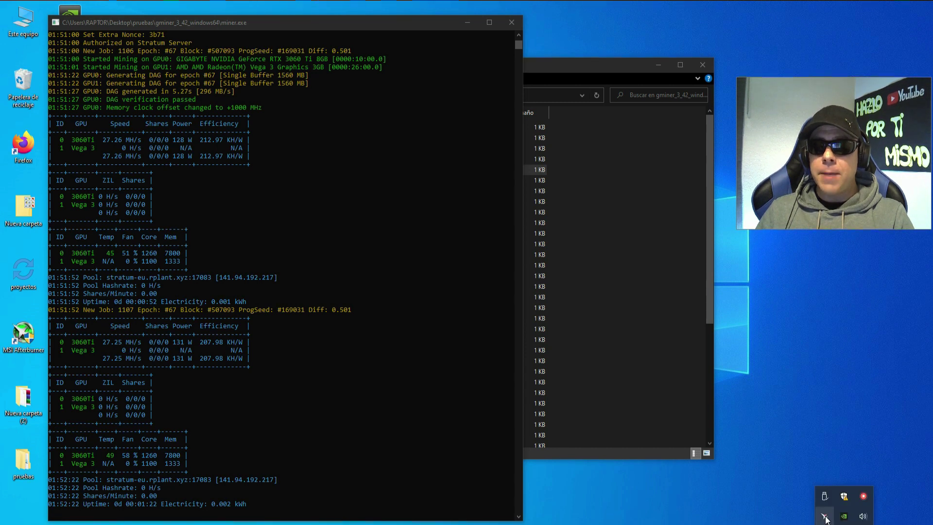